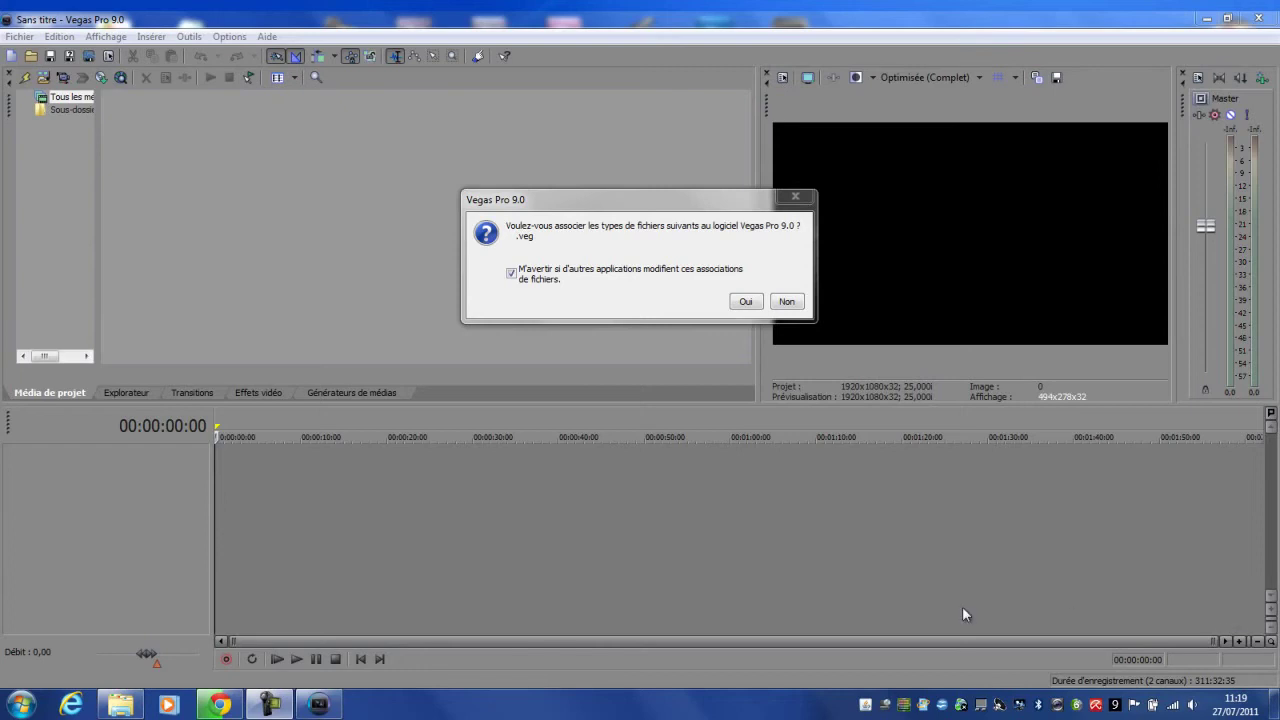
# Step: Accept the .veg file association and look through Explorateur, Transitions, Effets vidéo and Générateurs de médias, returning to the project media
pyautogui.click(746, 303)
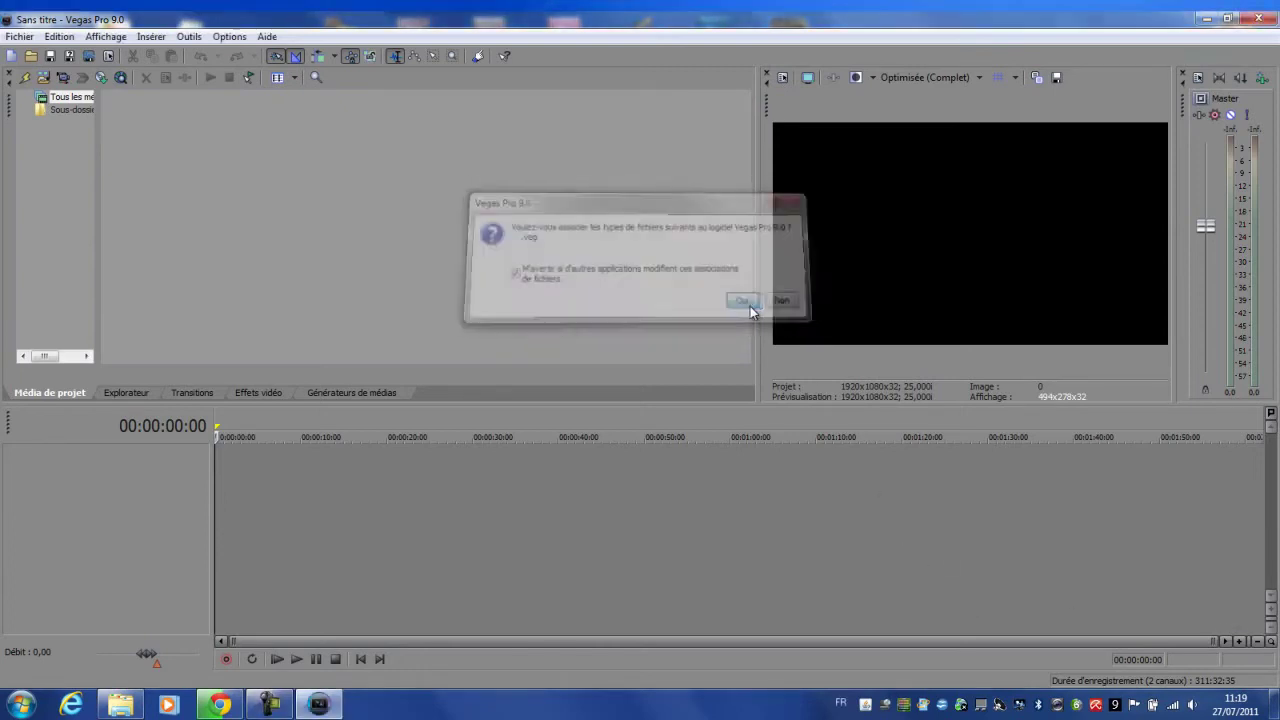
pyautogui.click(134, 396)
pyautogui.click(186, 390)
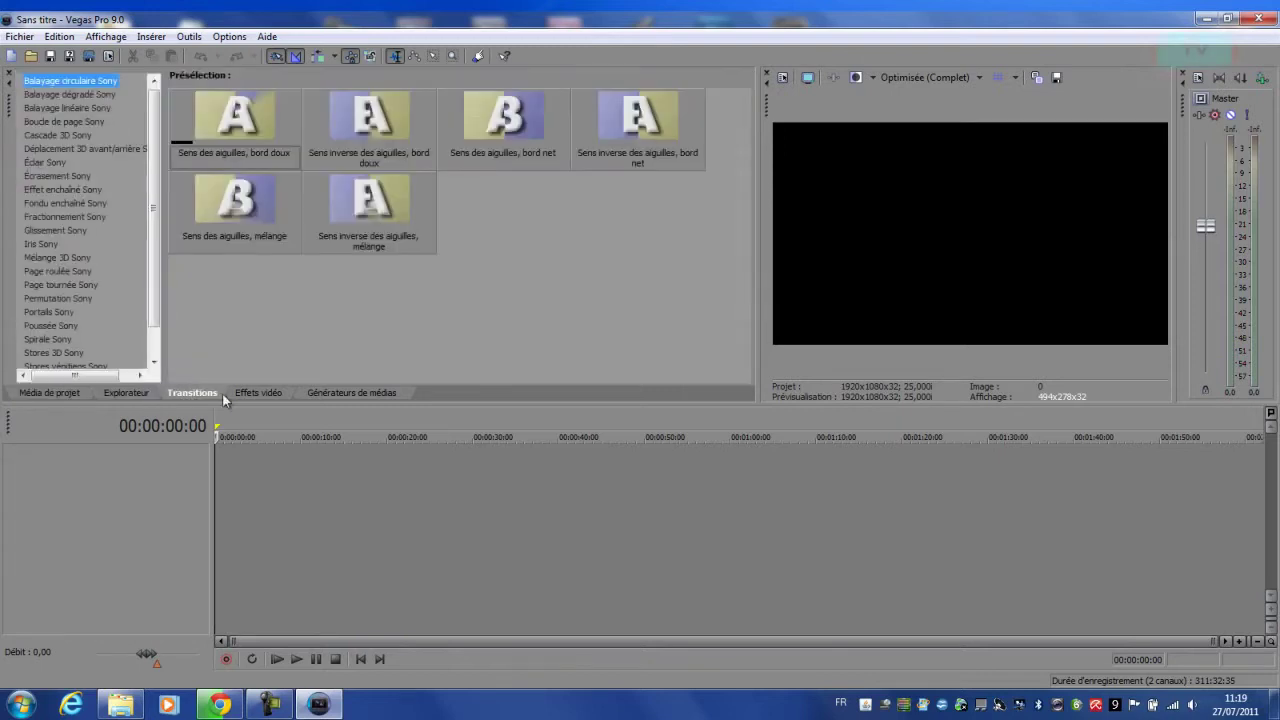
pyautogui.click(248, 395)
pyautogui.click(321, 394)
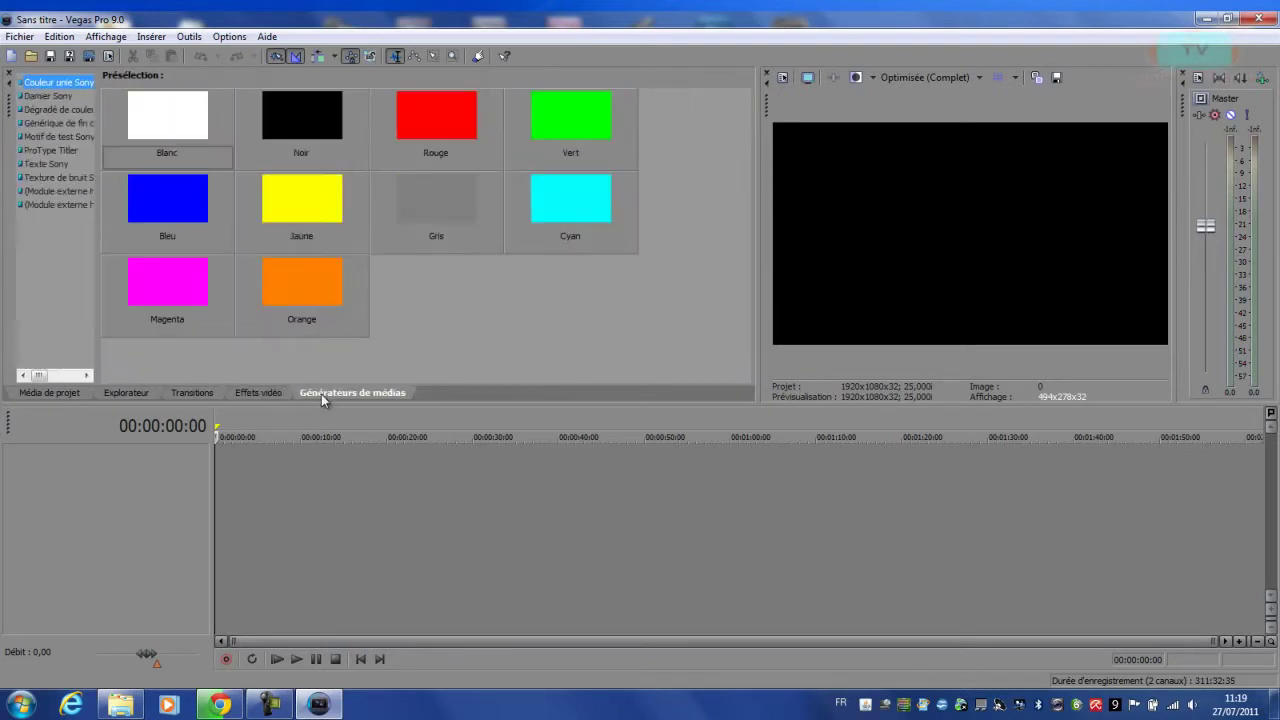
pyautogui.click(50, 395)
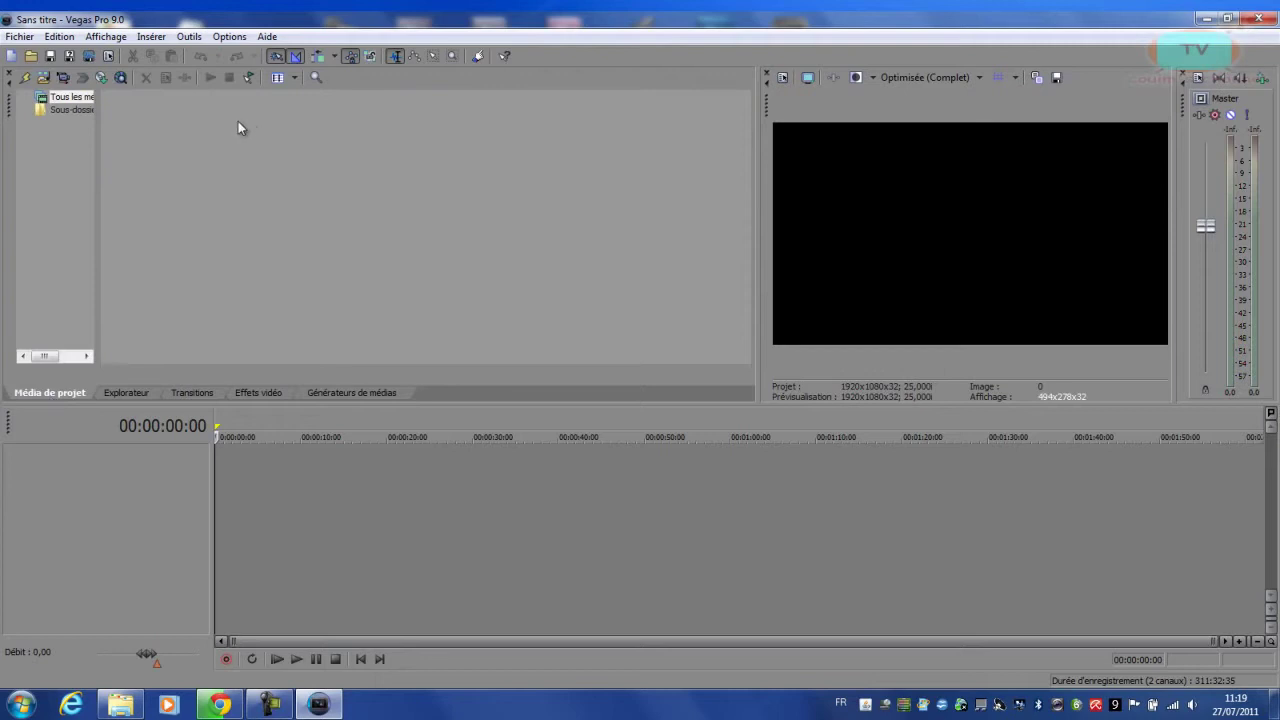
# Step: Widen the video preview area to a display size of about 576x324
pyautogui.moveTo(761, 224); pyautogui.dragTo(706, 327)
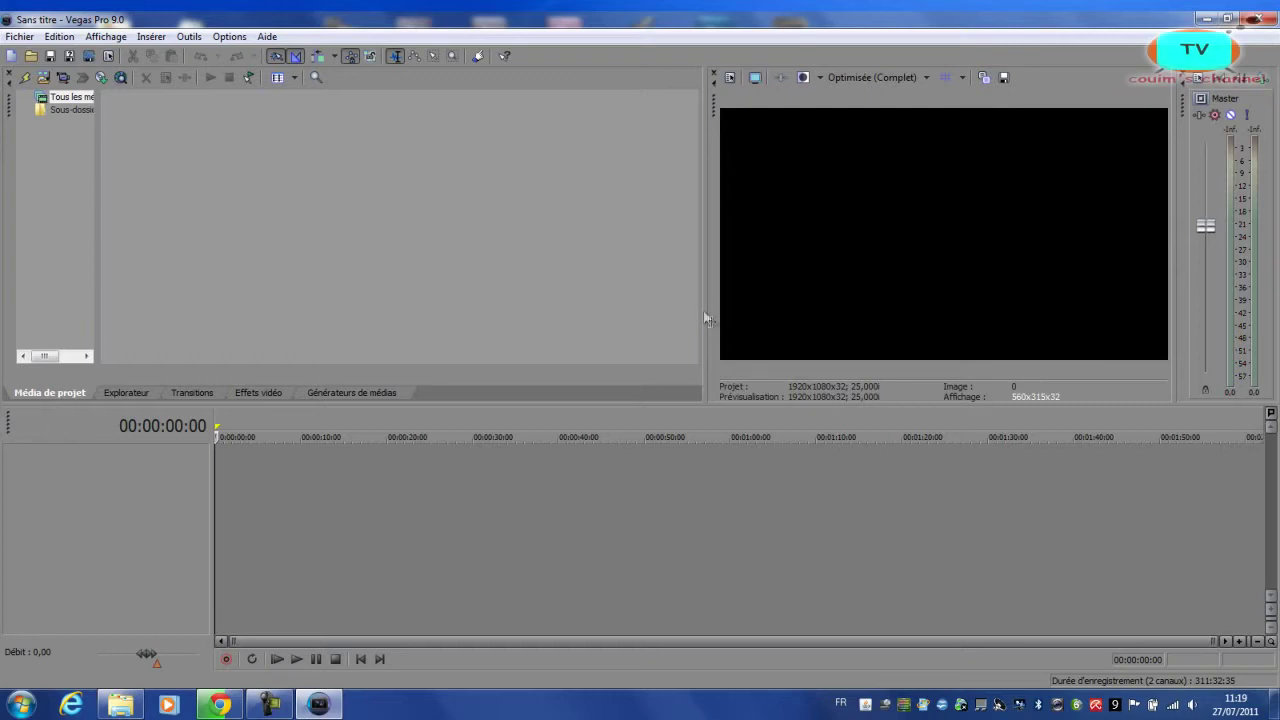
pyautogui.moveTo(704, 303); pyautogui.dragTo(687, 418)
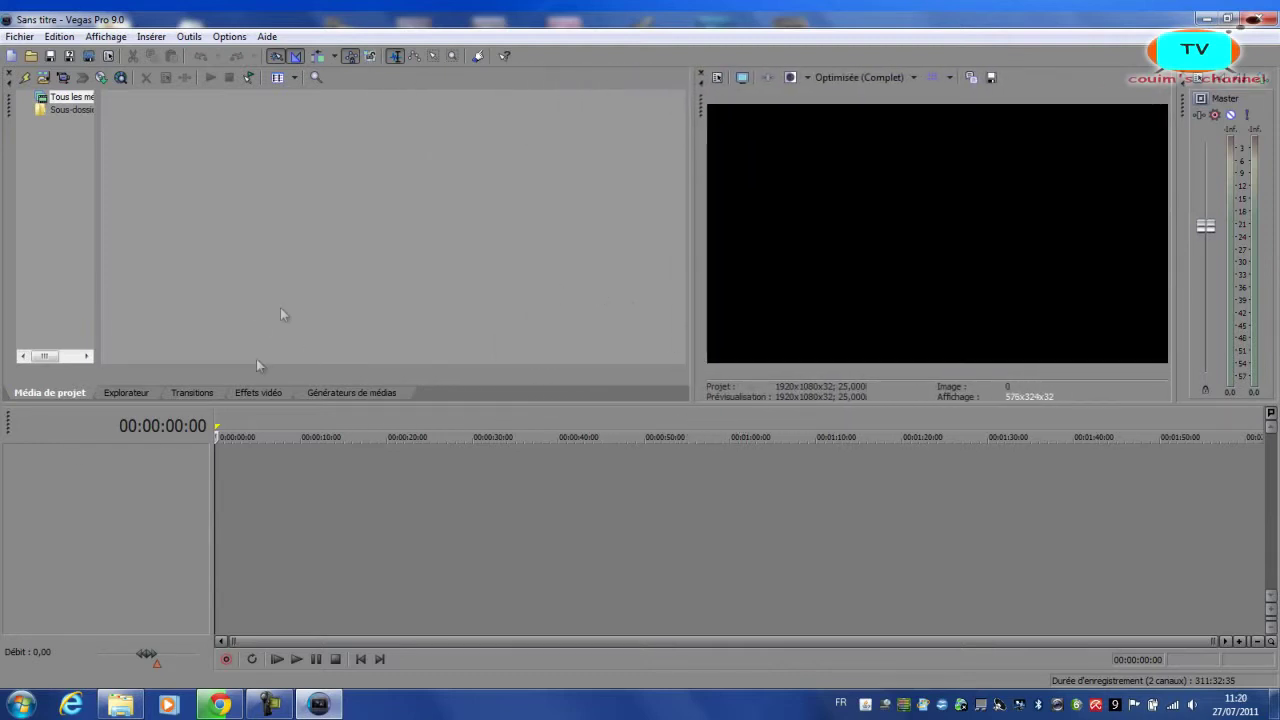
# Step: Try to import the clip "1080i 25fps 12mbps Vegas Vaio" from Disque local (D:) into the project media
pyautogui.moveTo(120, 703)
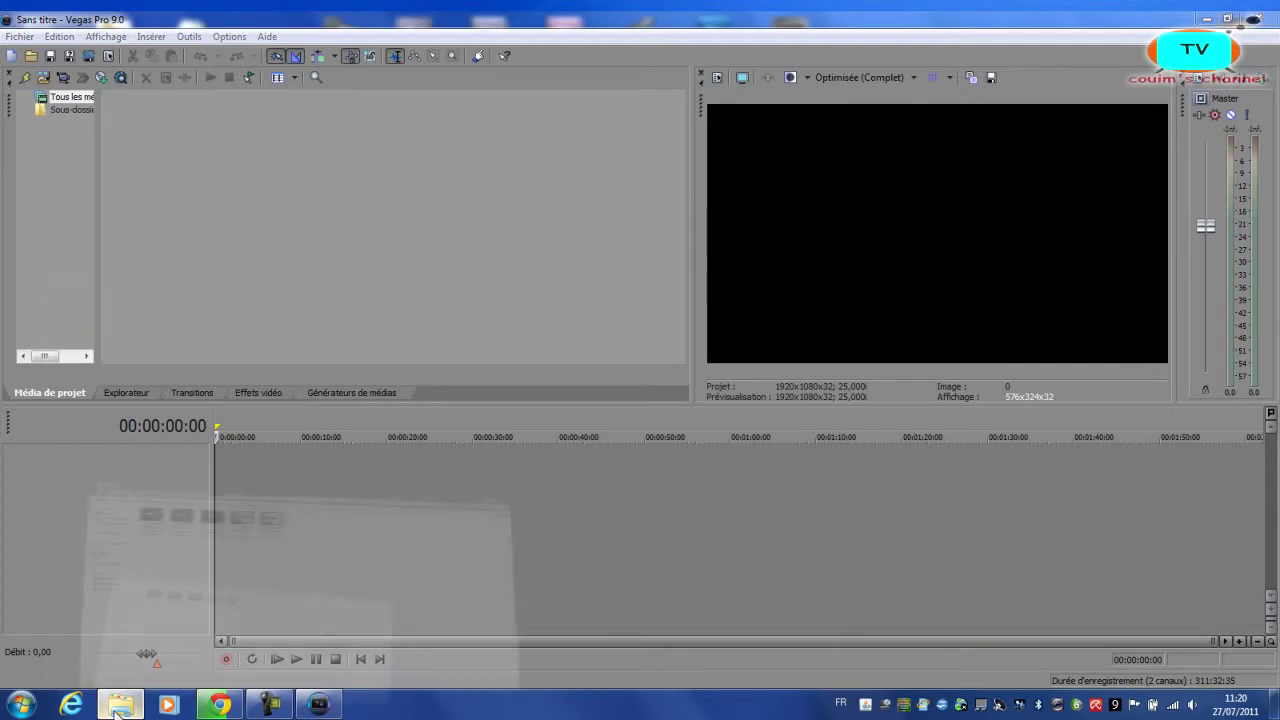
pyautogui.click(185, 620)
pyautogui.click(55, 268)
pyautogui.click(80, 287)
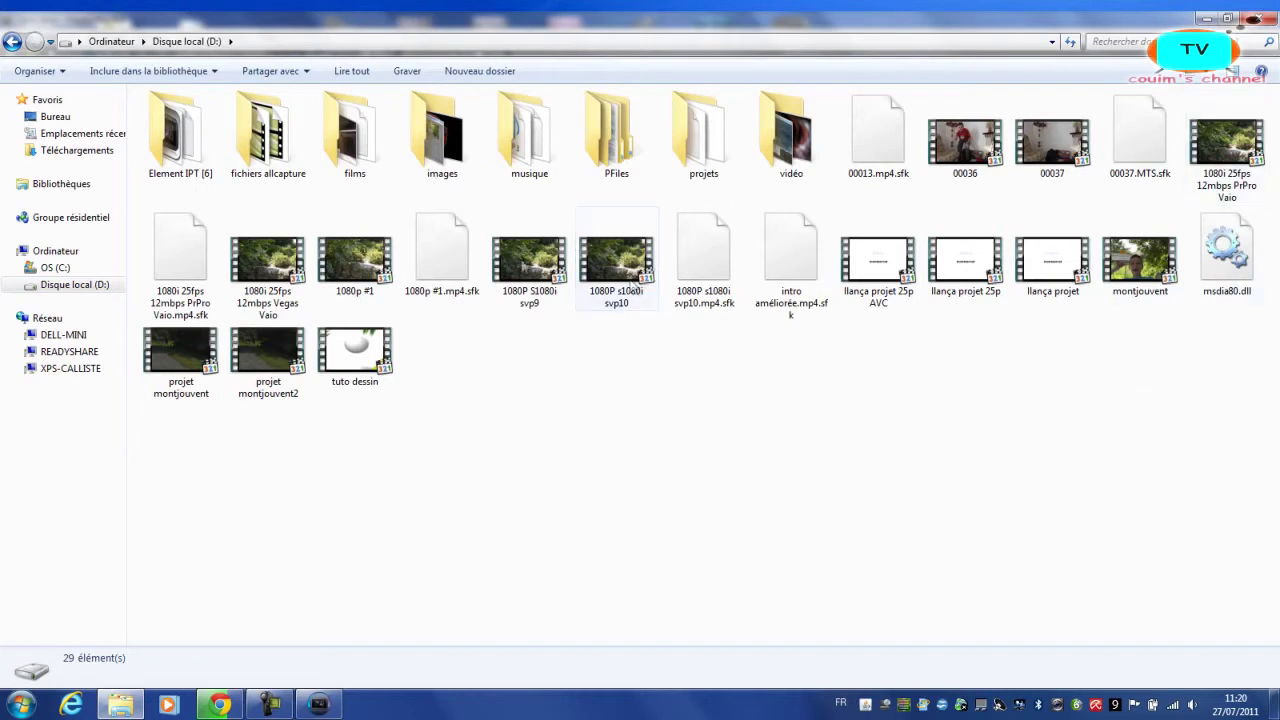
pyautogui.moveTo(293, 280); pyautogui.dragTo(278, 538)
pyautogui.moveTo(238, 447); pyautogui.dragTo(190, 312)
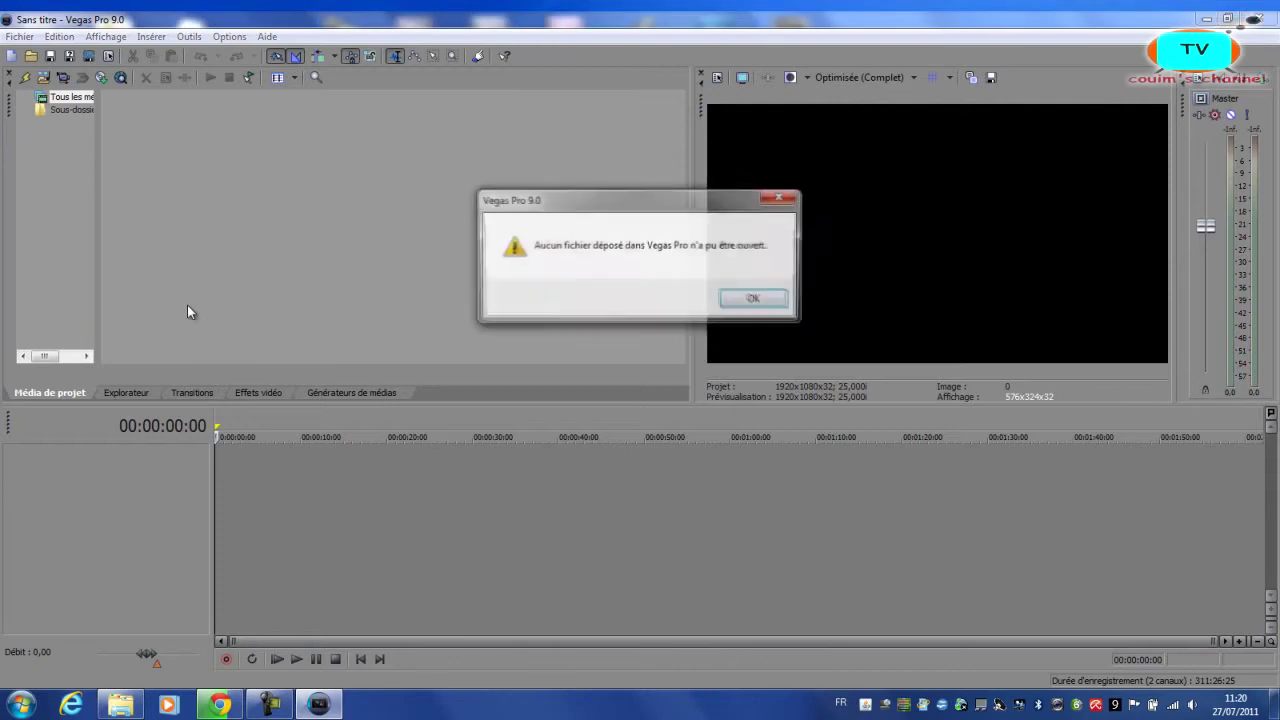
pyautogui.click(754, 298)
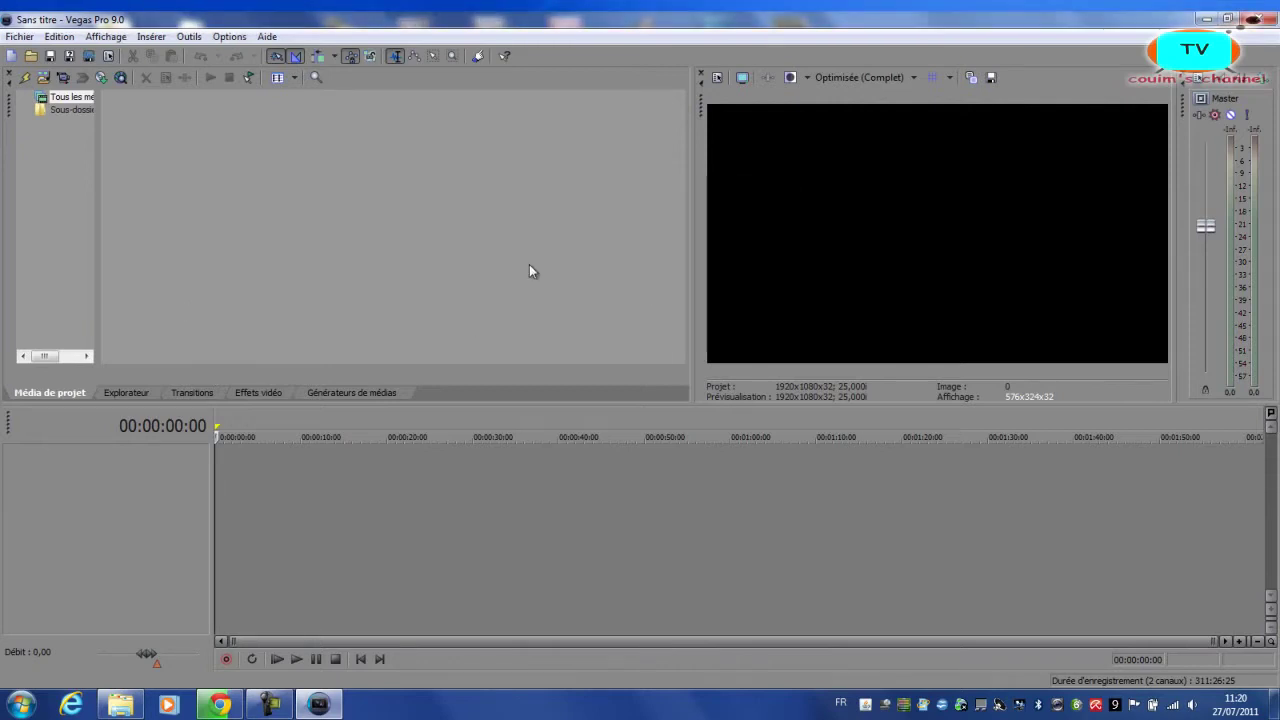
pyautogui.click(420, 467)
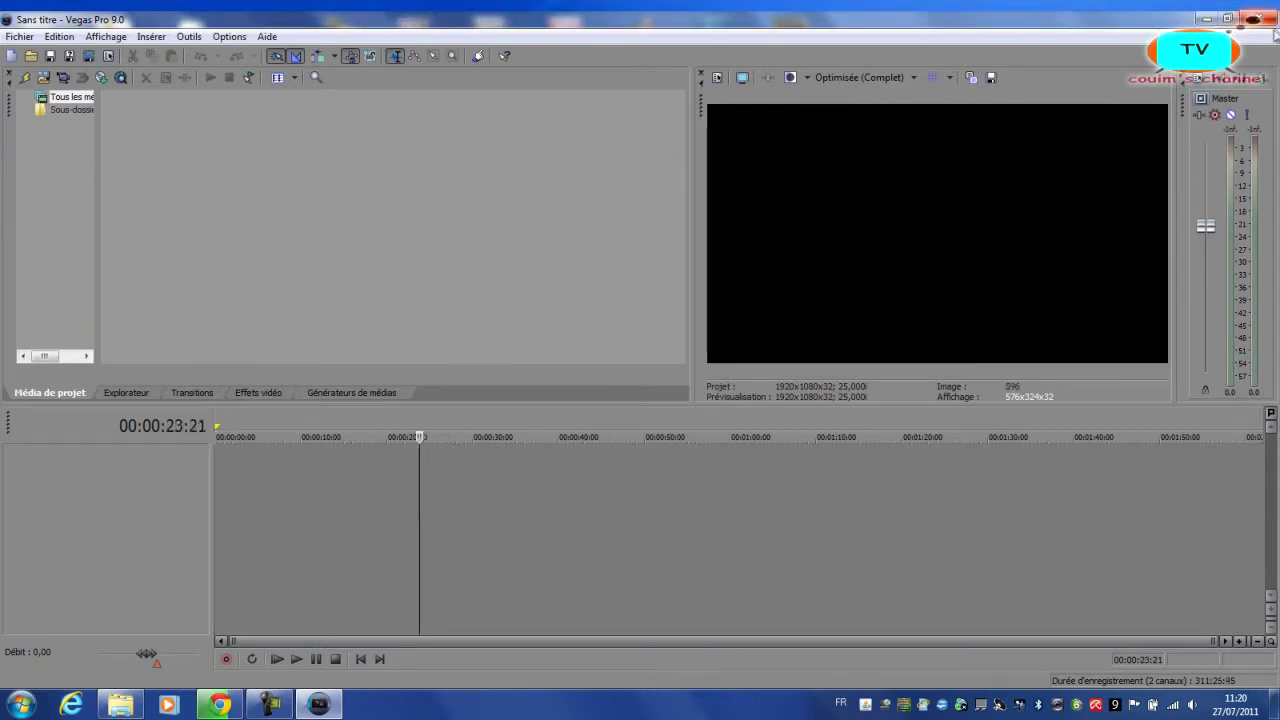
# Step: Close Vegas Pro 9.0, launch Vegas Pro 10.0 from the desktop and accept associating .veg files with it
pyautogui.click(1264, 20)
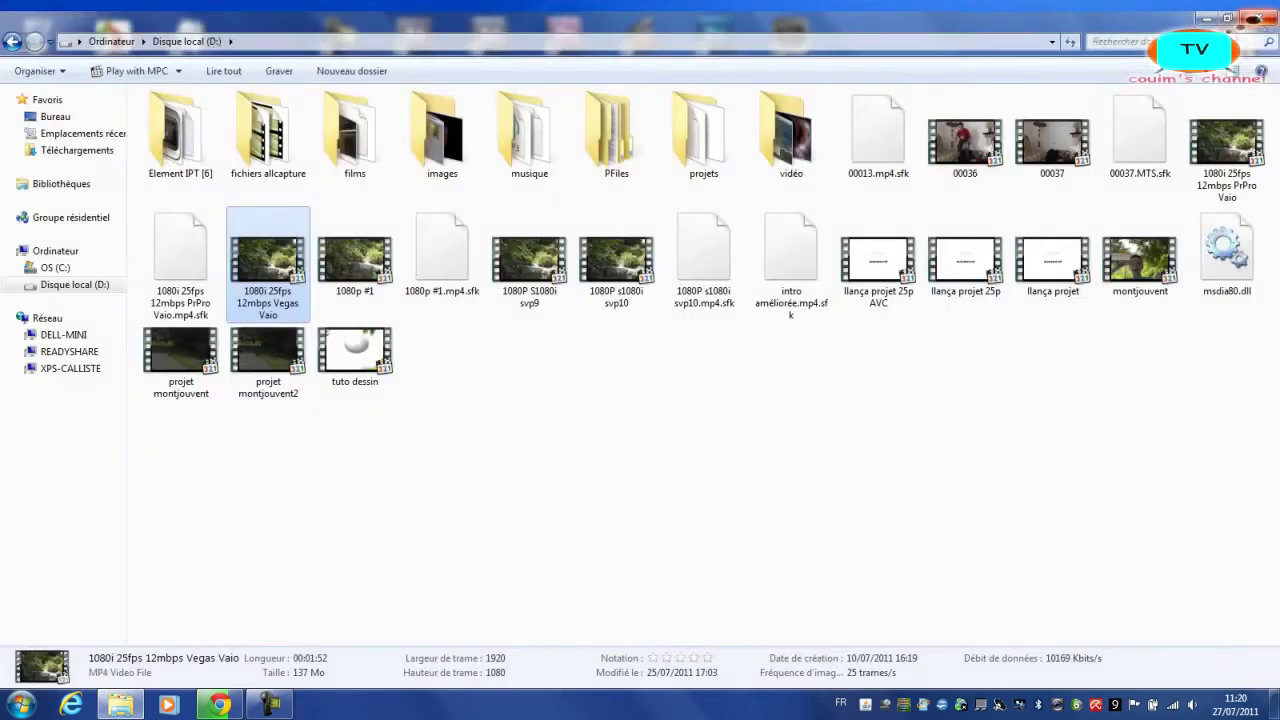
pyautogui.click(1254, 18)
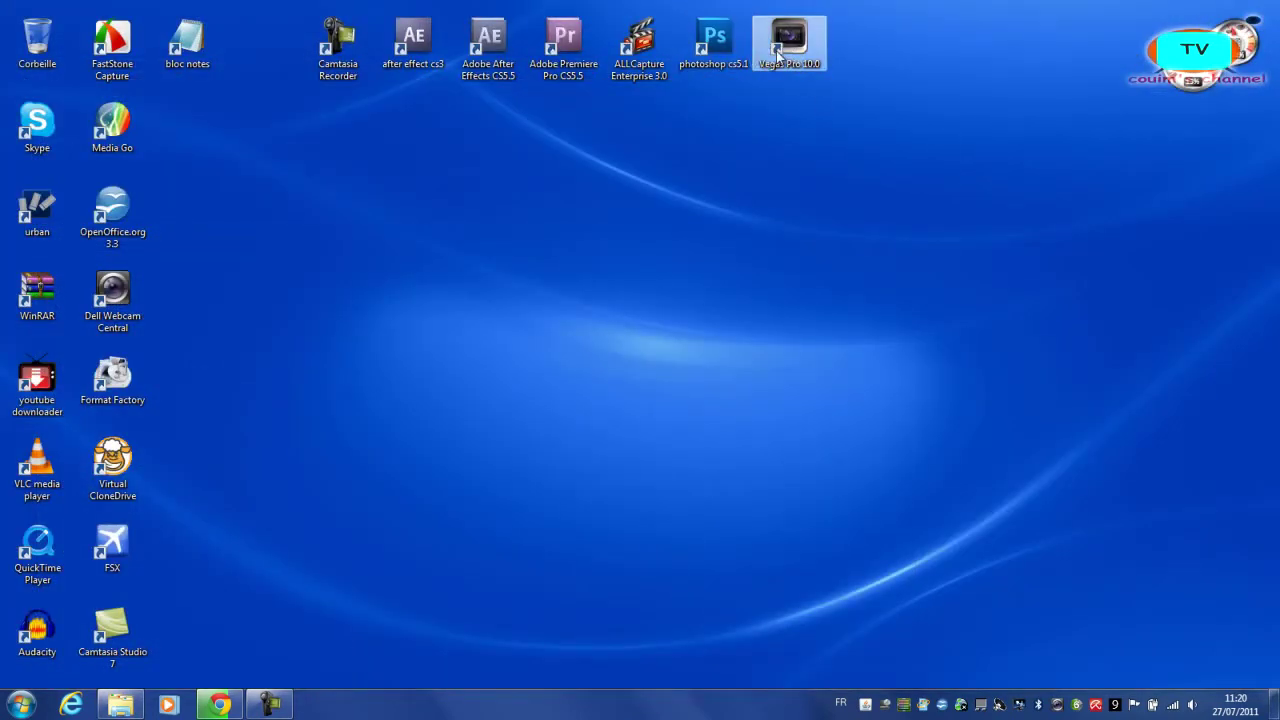
pyautogui.doubleClick(778, 52)
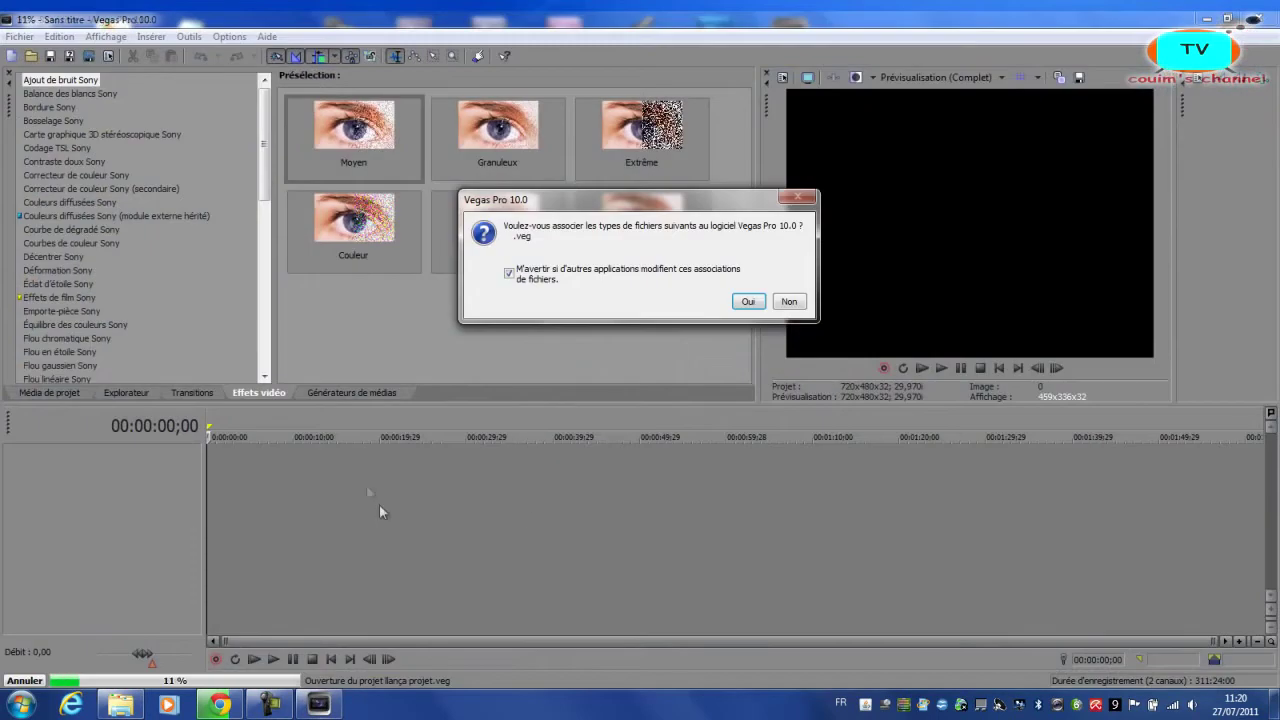
pyautogui.click(748, 301)
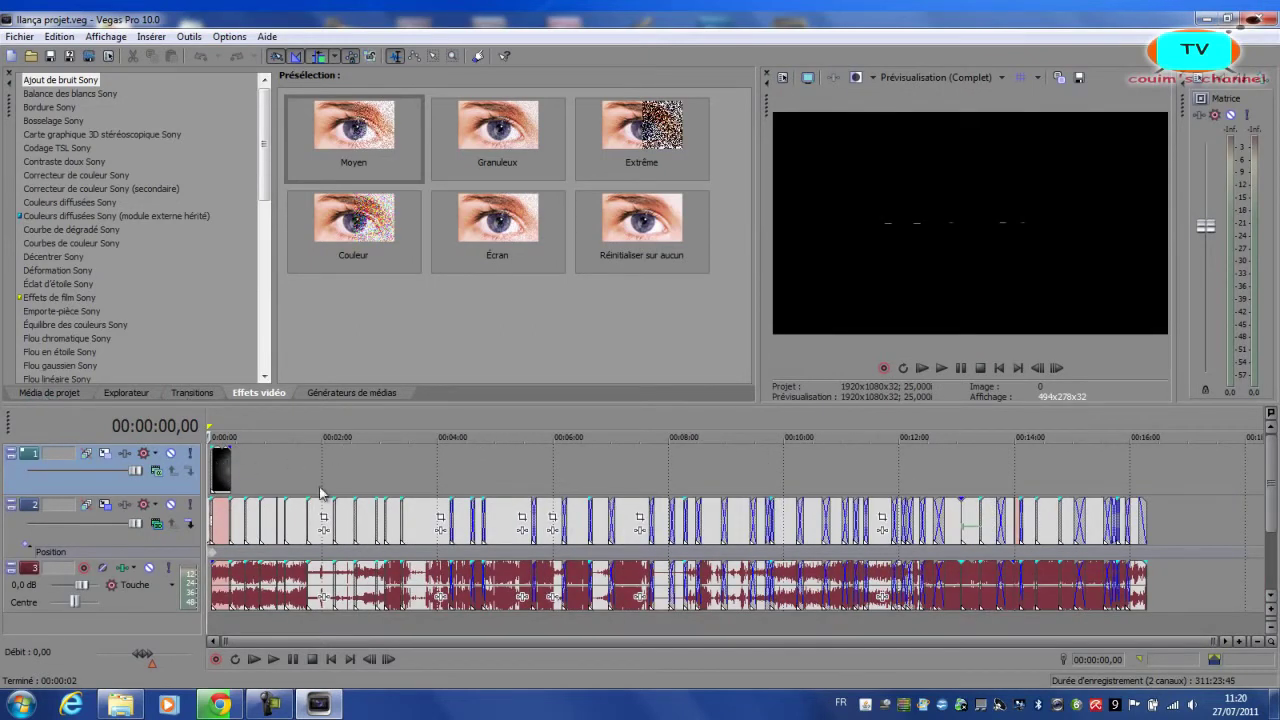
# Step: View frames at several points of the llança projet timeline, including its last minutes
pyautogui.click(1058, 480)
pyautogui.click(1046, 480)
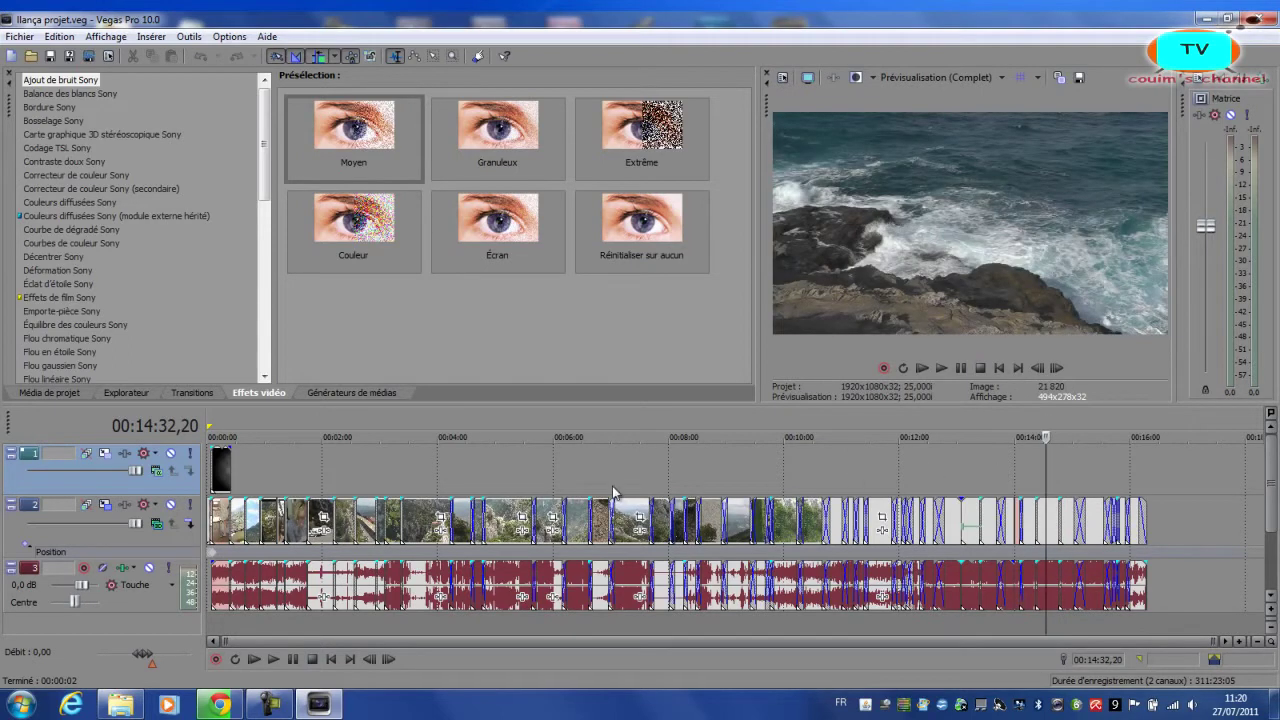
pyautogui.moveTo(1163, 460); pyautogui.dragTo(1247, 460)
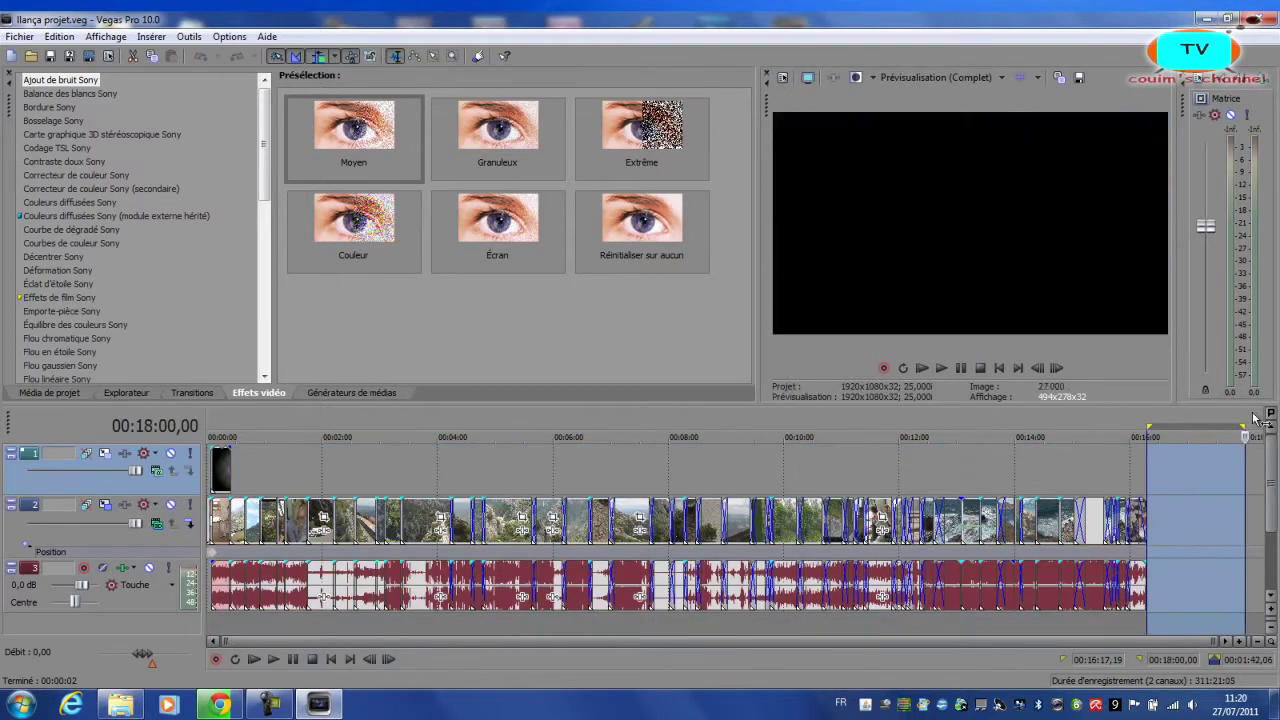
pyautogui.click(1126, 467)
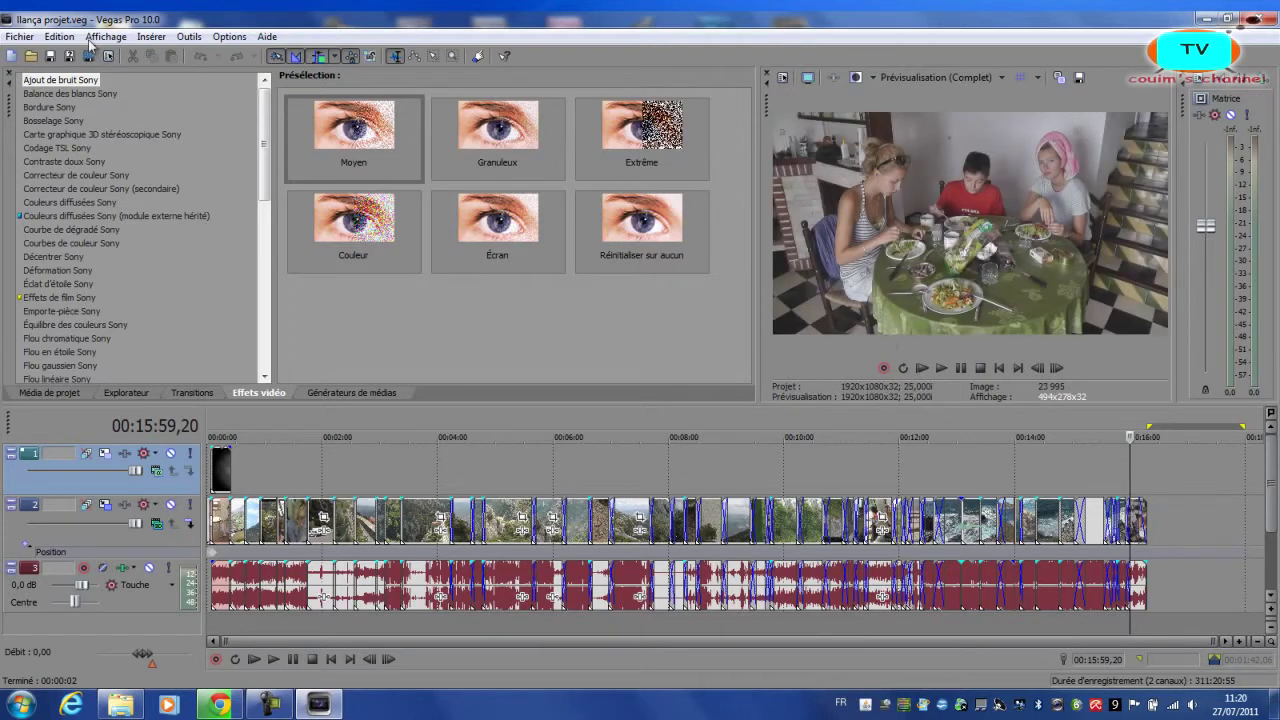
# Step: Start a new empty project and display its project media
pyautogui.click(11, 55)
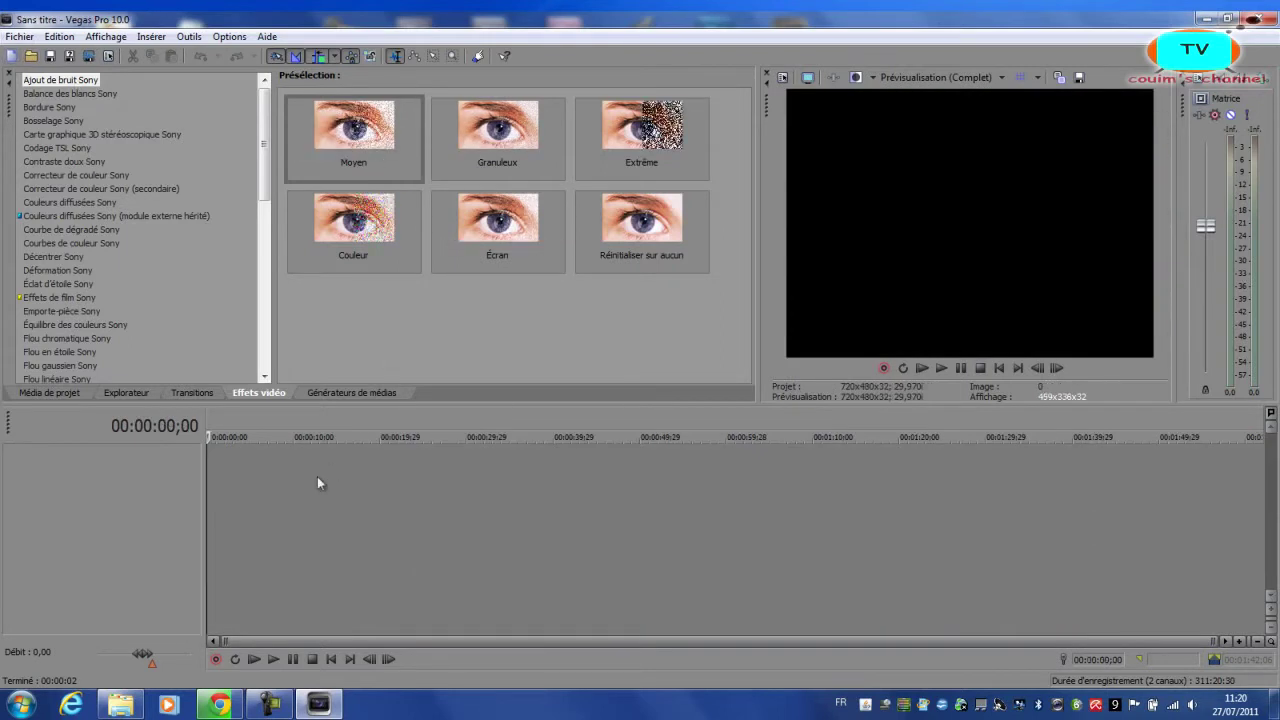
pyautogui.click(57, 393)
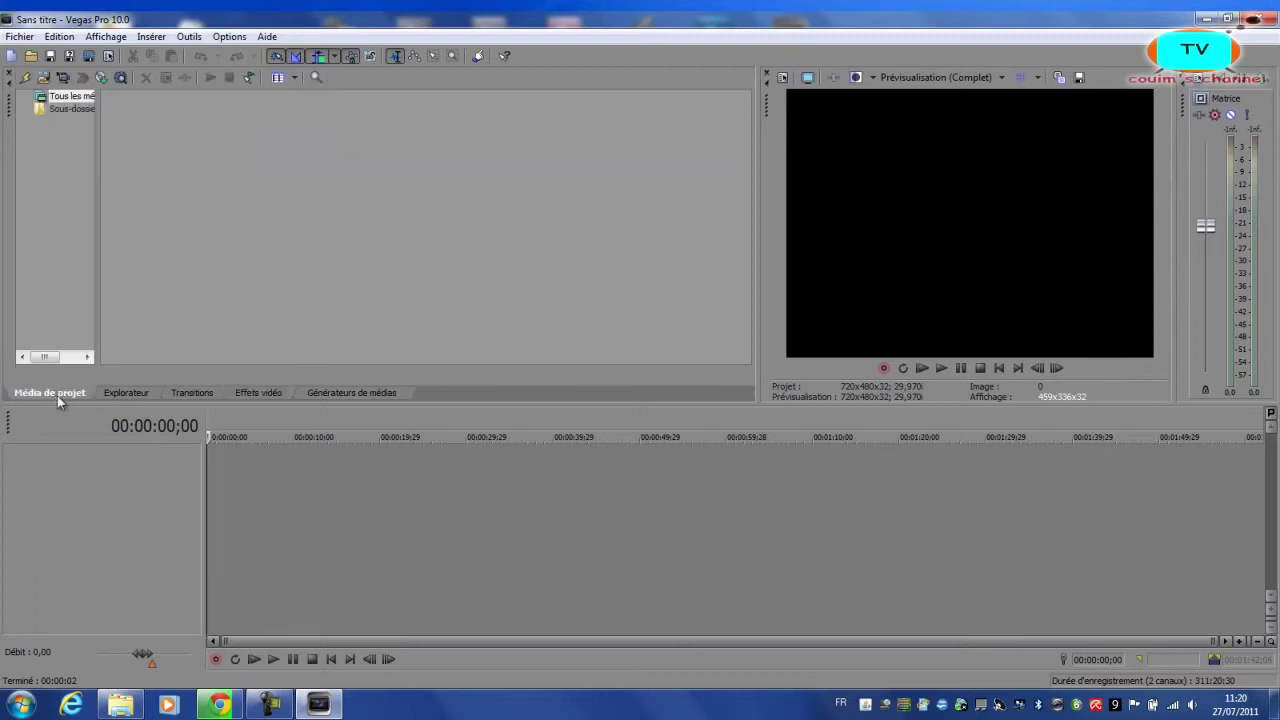
# Step: Import "1080i 25fps 12mbps Vegas Vaio" from Disque local (D:) into the project media and place it at the start of the timeline
pyautogui.click(137, 707)
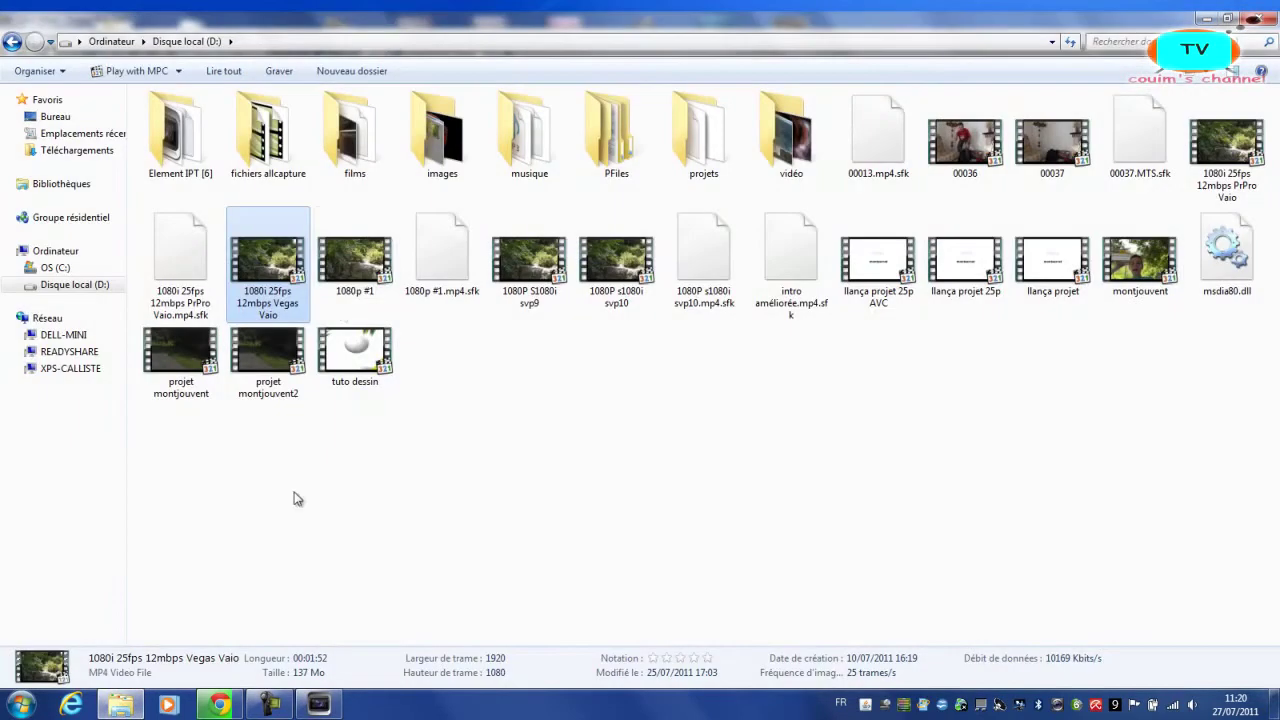
pyautogui.moveTo(269, 289); pyautogui.dragTo(277, 255)
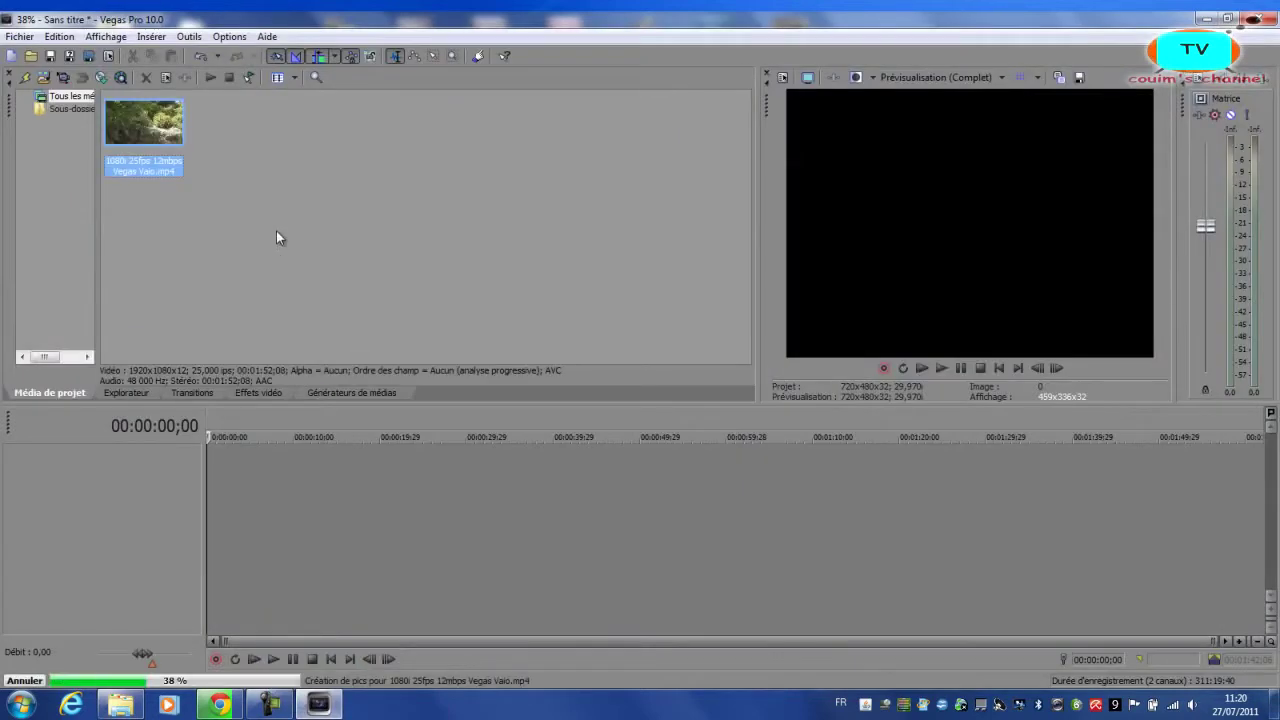
pyautogui.moveTo(243, 472); pyautogui.dragTo(240, 473)
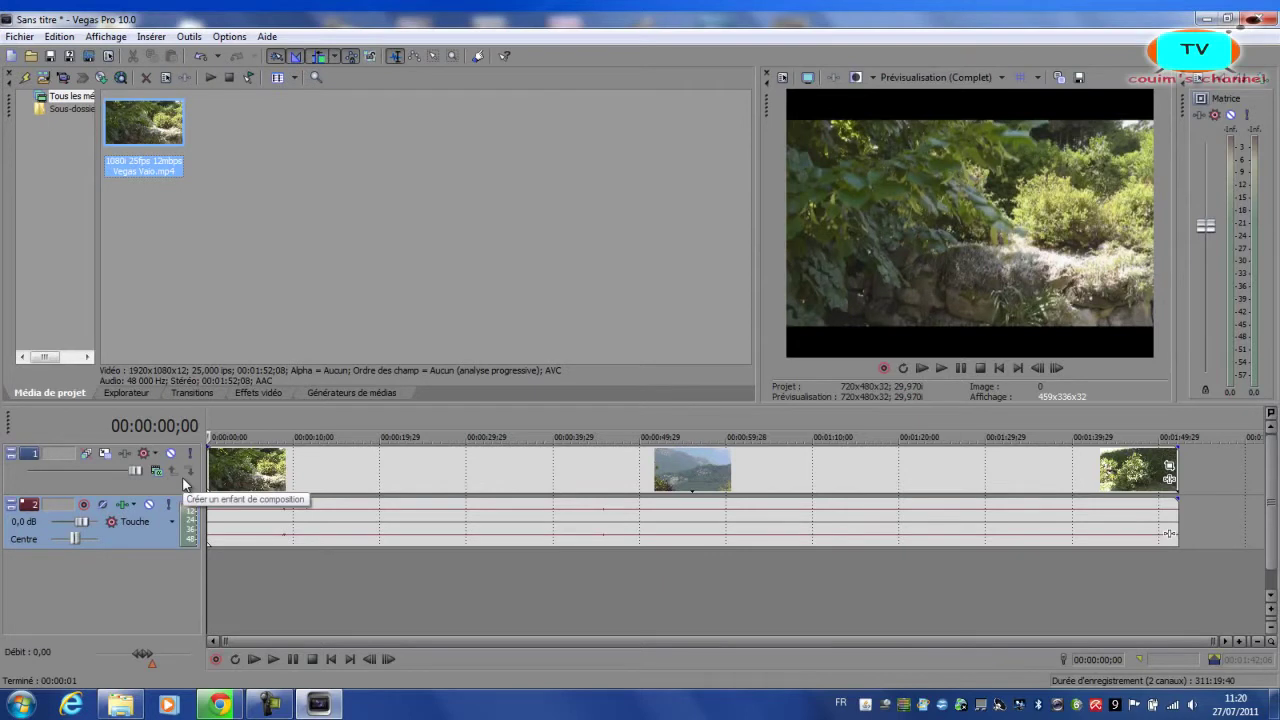
# Step: Set the project's pixel aspect ratio to 1,0000 (Carré) and check the picture around the middle of the clip
pyautogui.click(785, 78)
pyautogui.click(781, 177)
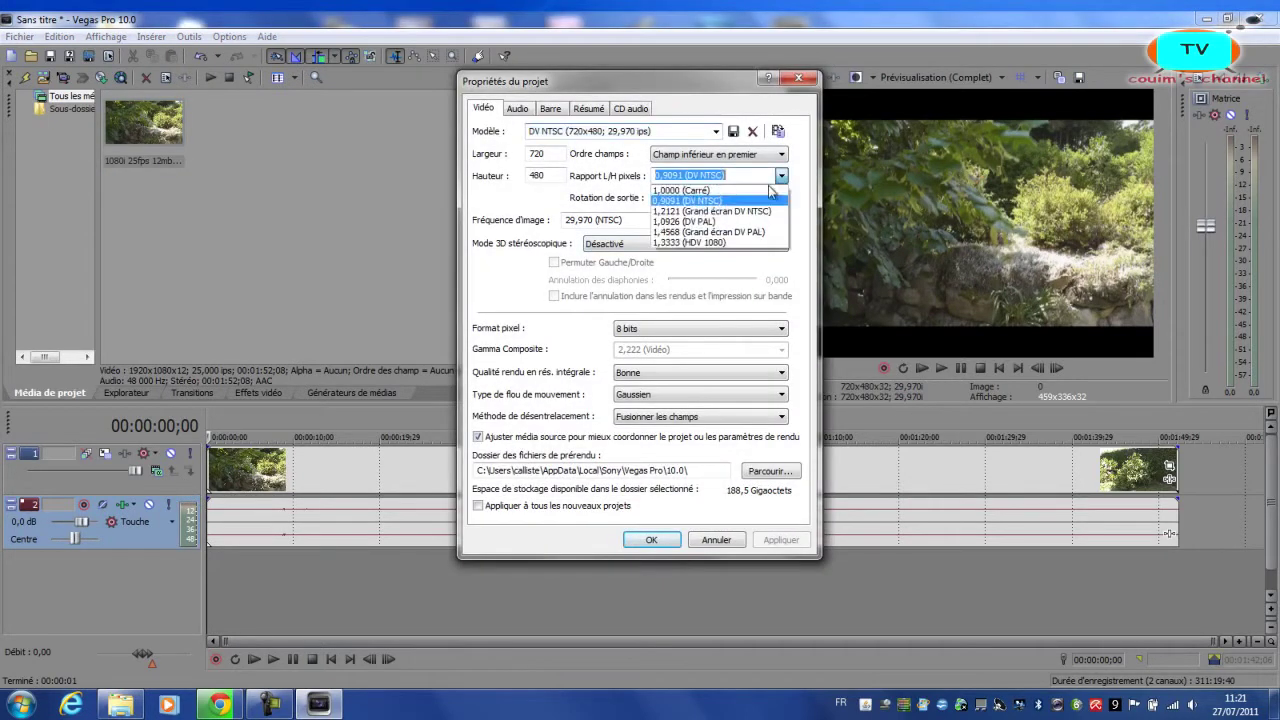
pyautogui.click(744, 191)
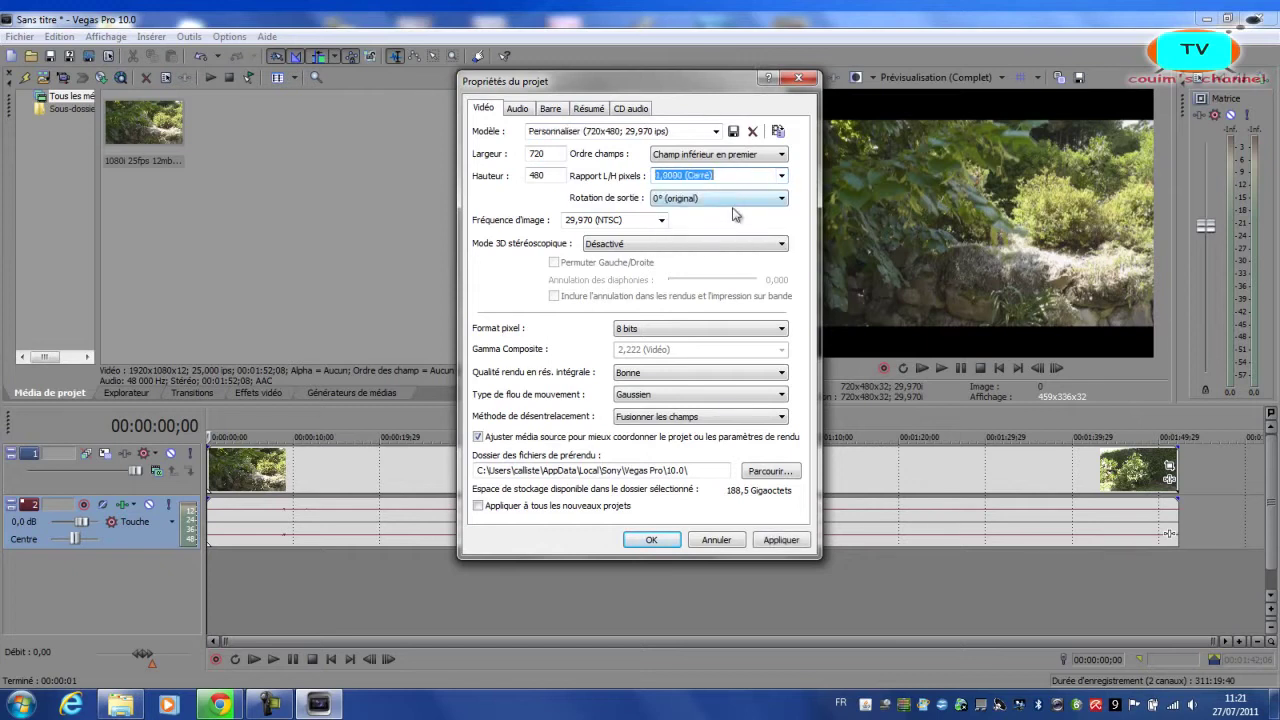
pyautogui.click(651, 540)
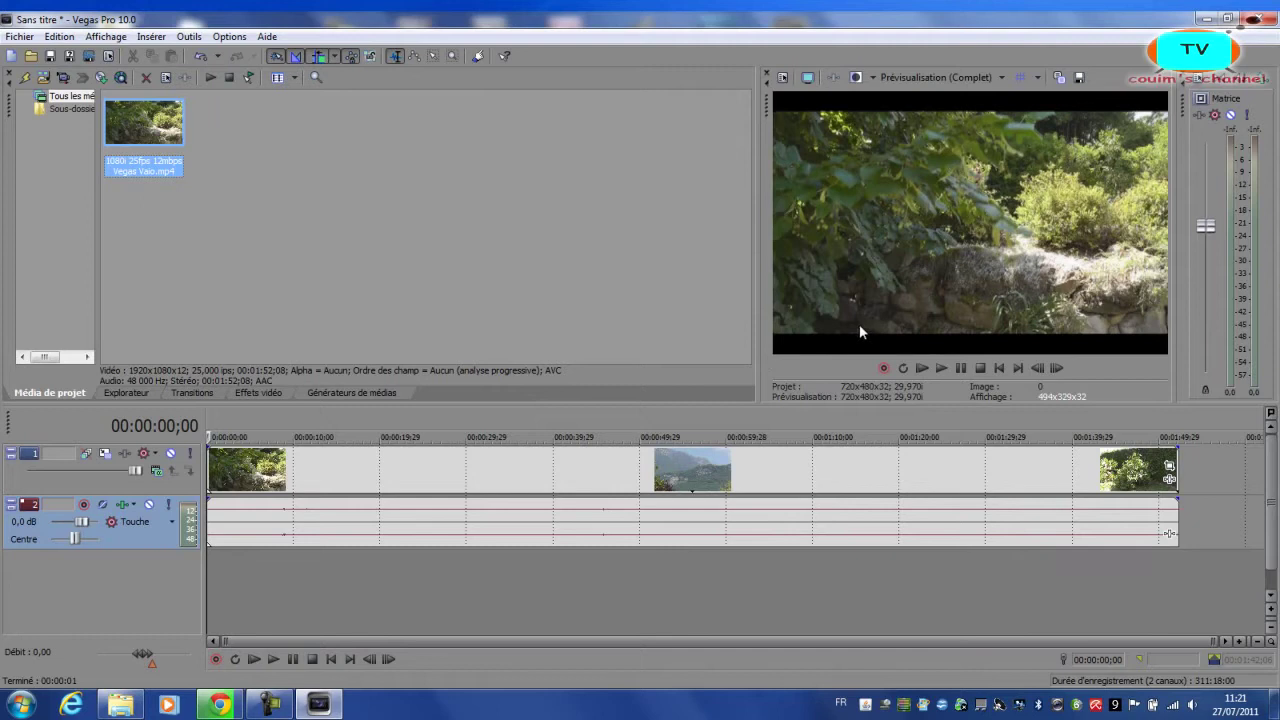
pyautogui.click(641, 478)
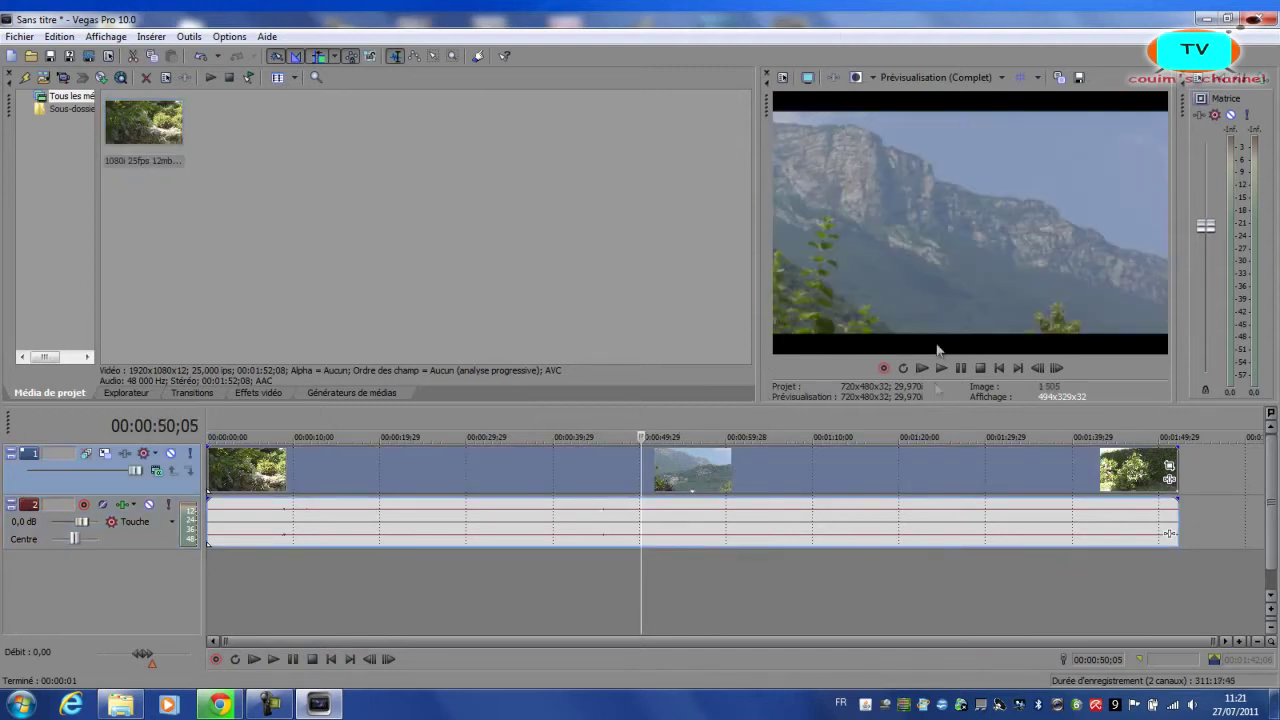
# Step: Set the project's pixel aspect ratio to 1,2121 (Grand écran DV NTSC) and apply the settings to all new projects
pyautogui.click(782, 77)
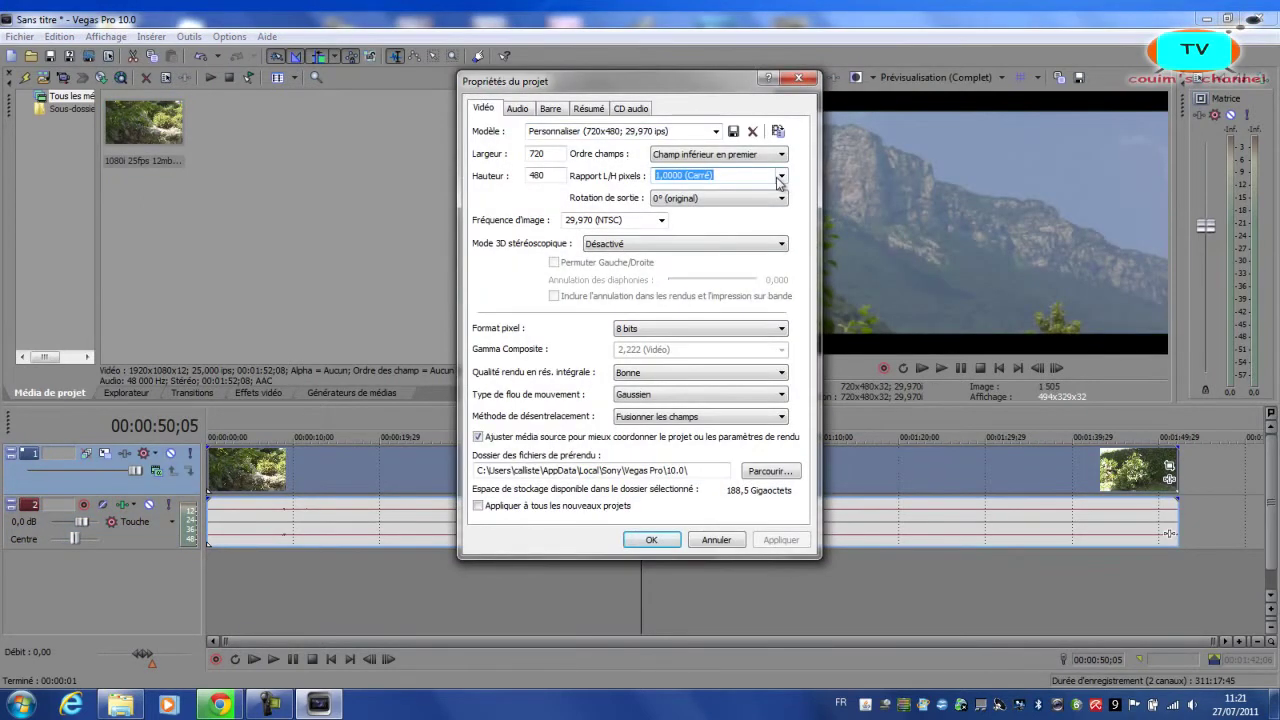
pyautogui.click(780, 177)
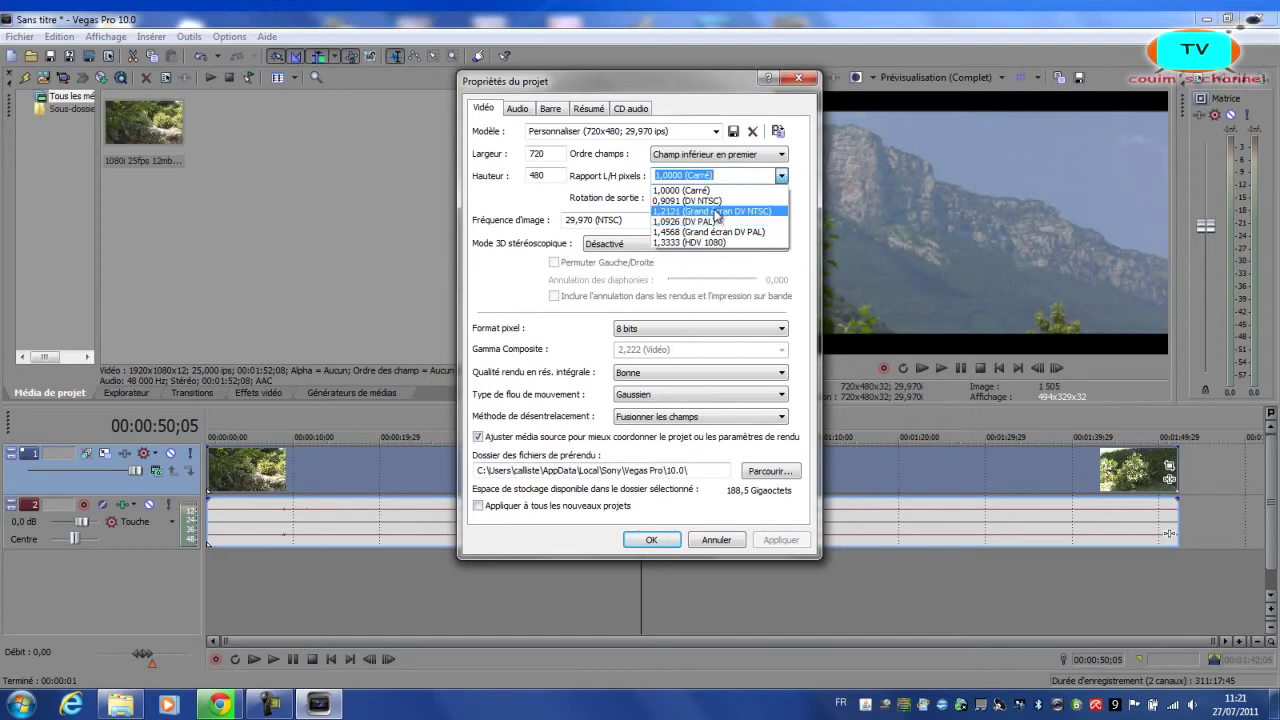
pyautogui.click(718, 211)
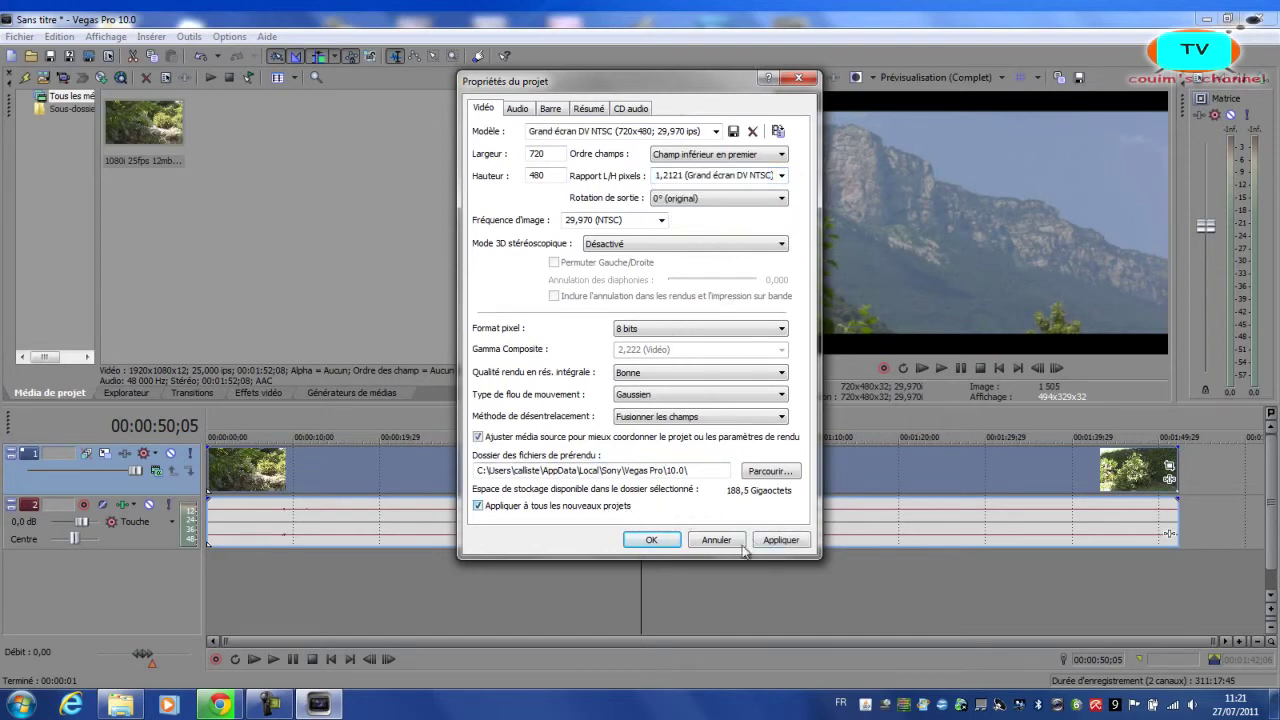
pyautogui.click(655, 540)
# Step: Check how the picture fills the preview at several points along the clip
pyautogui.click(668, 562)
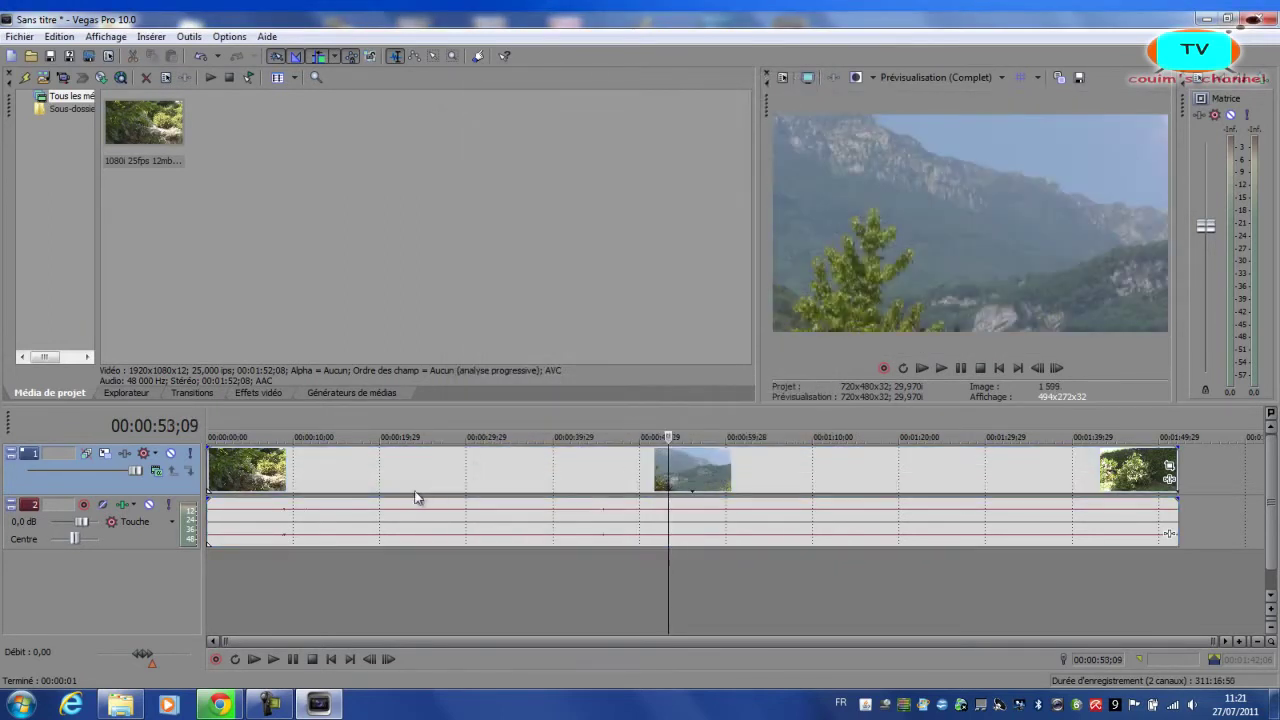
pyautogui.click(229, 457)
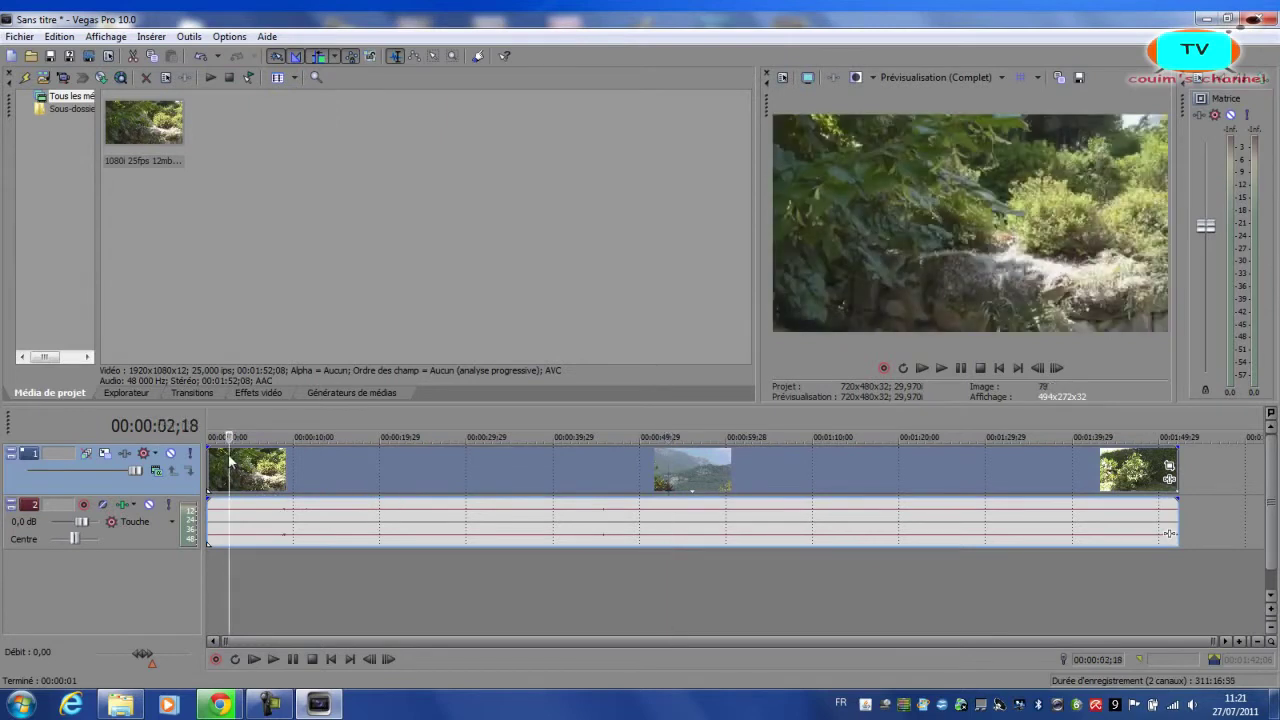
pyautogui.click(215, 437)
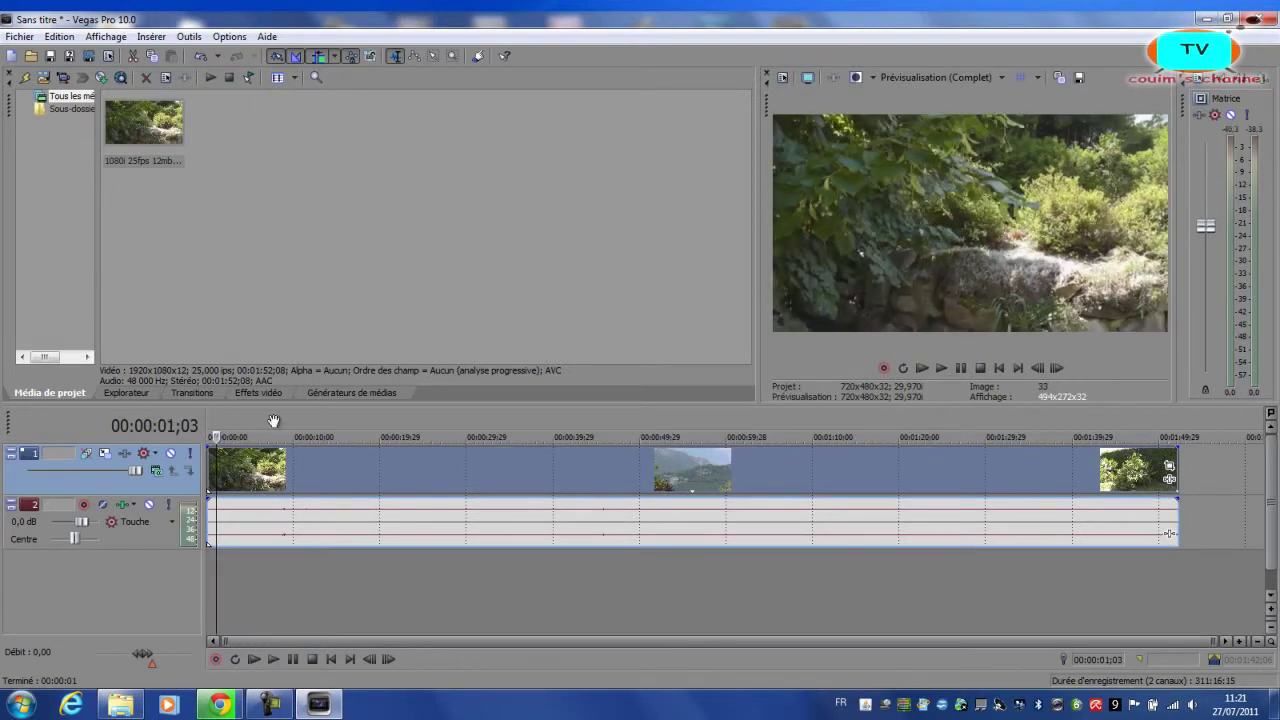
pyautogui.click(409, 471)
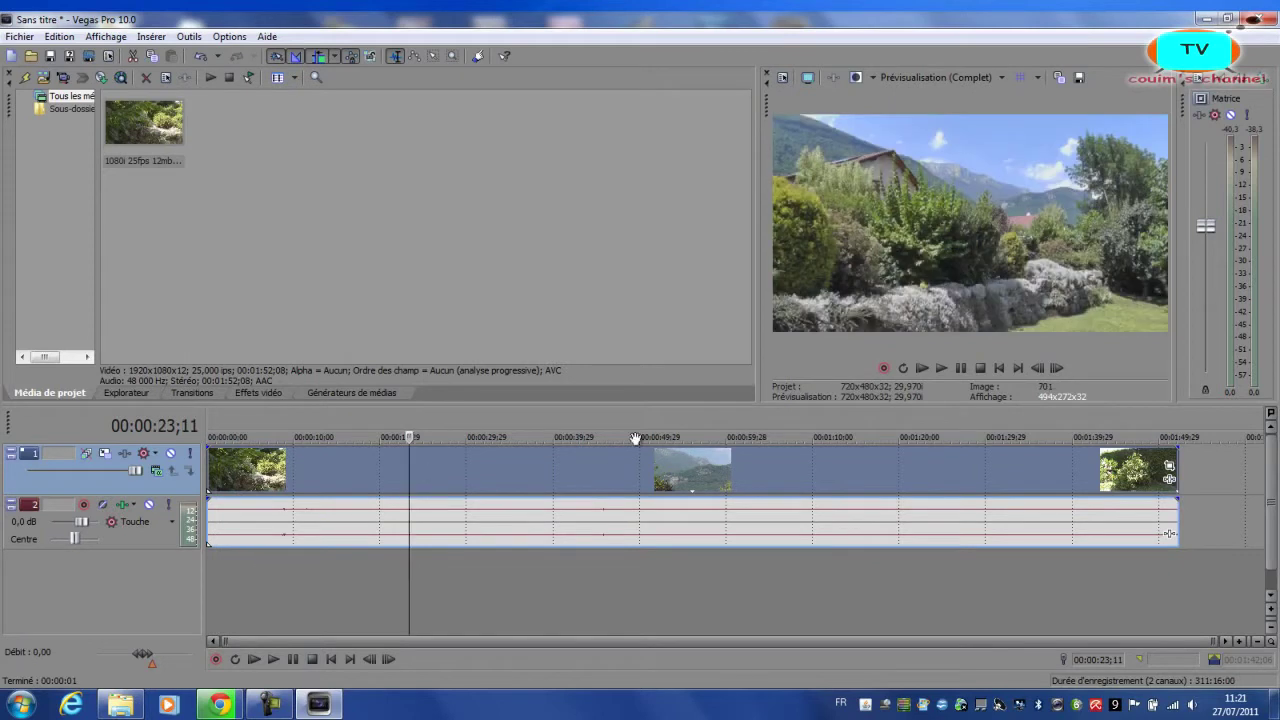
pyautogui.click(398, 473)
pyautogui.click(415, 472)
pyautogui.click(469, 474)
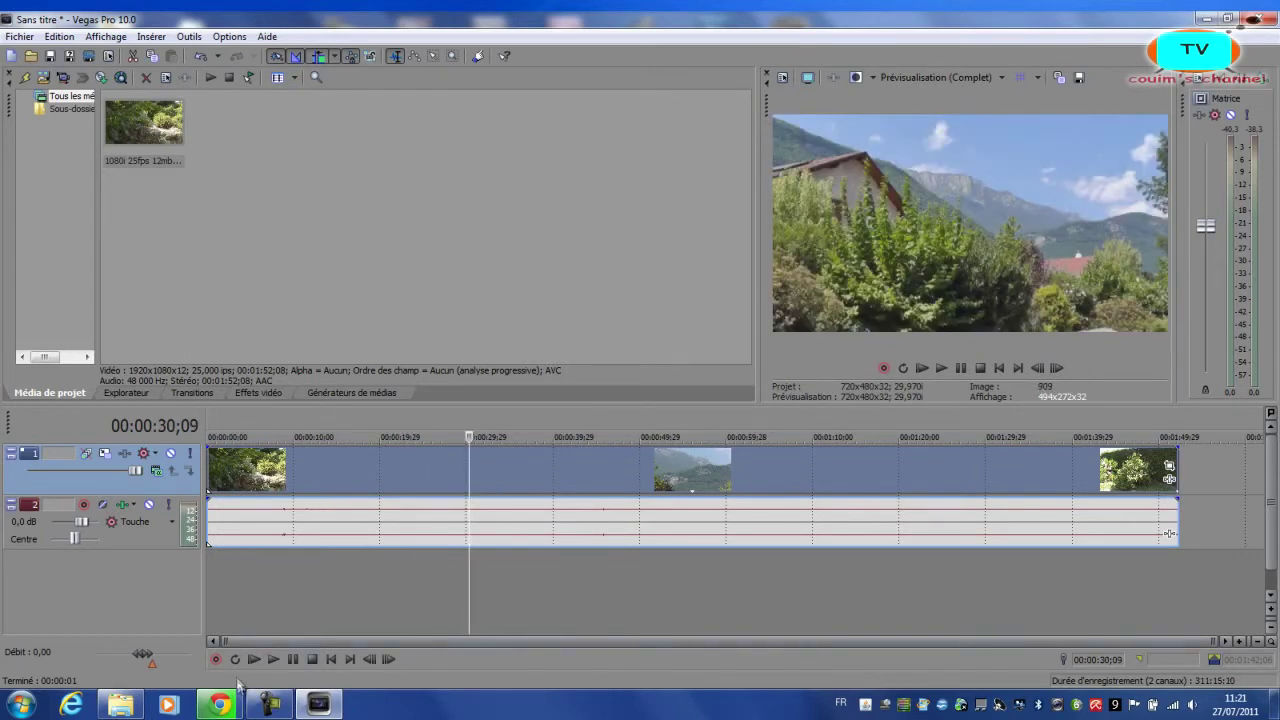
# Step: Import "photo pour la suite, logo.jpg" from the images folder on Disque local (D:) into the project media
pyautogui.click(124, 708)
pyautogui.click(494, 511)
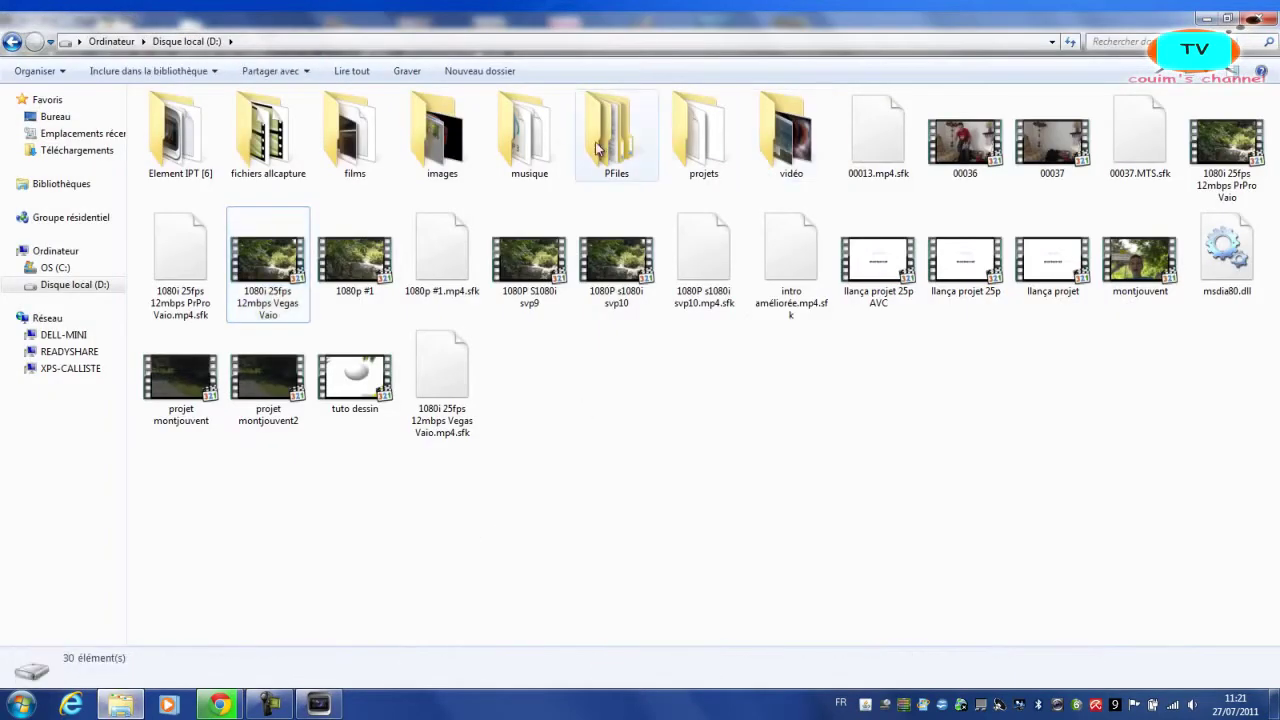
pyautogui.doubleClick(432, 166)
pyautogui.moveTo(703, 148); pyautogui.dragTo(471, 200)
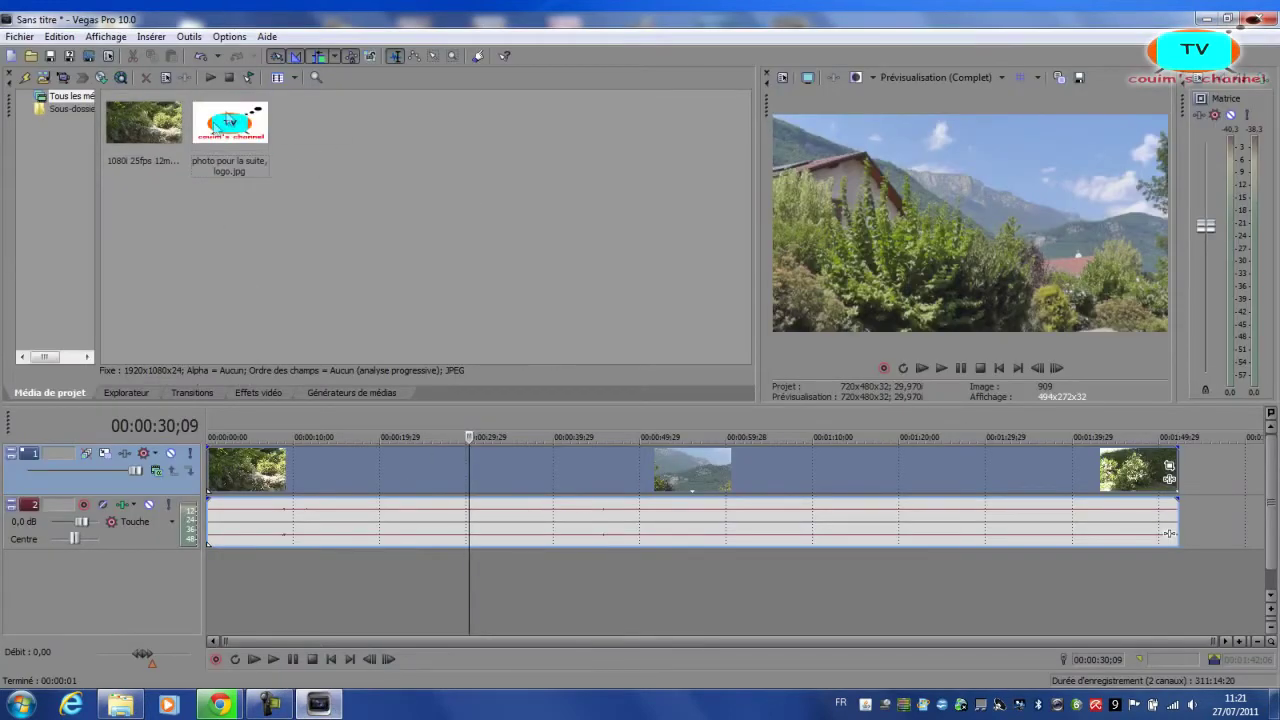
# Step: Insert a new video track above the clip and place the logo image on it, starting at about 00:00:30;09
pyautogui.rightClick(571, 558)
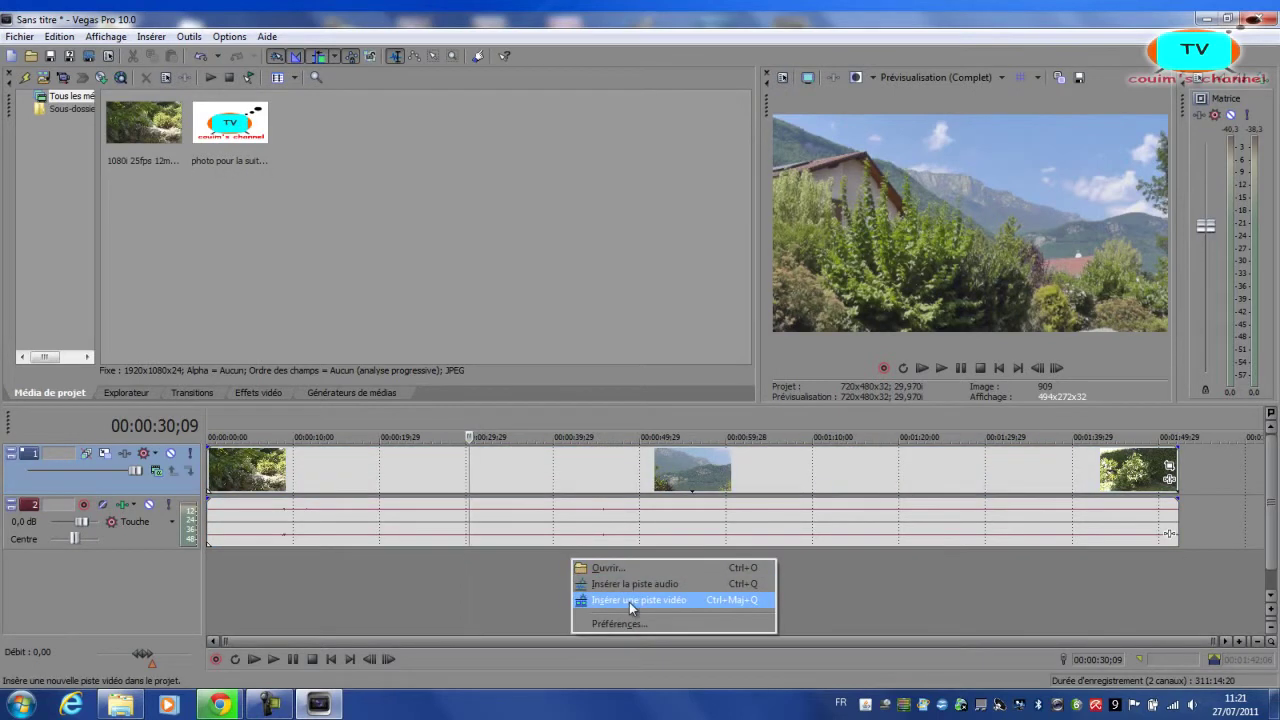
pyautogui.click(631, 600)
pyautogui.moveTo(232, 120); pyautogui.dragTo(471, 463)
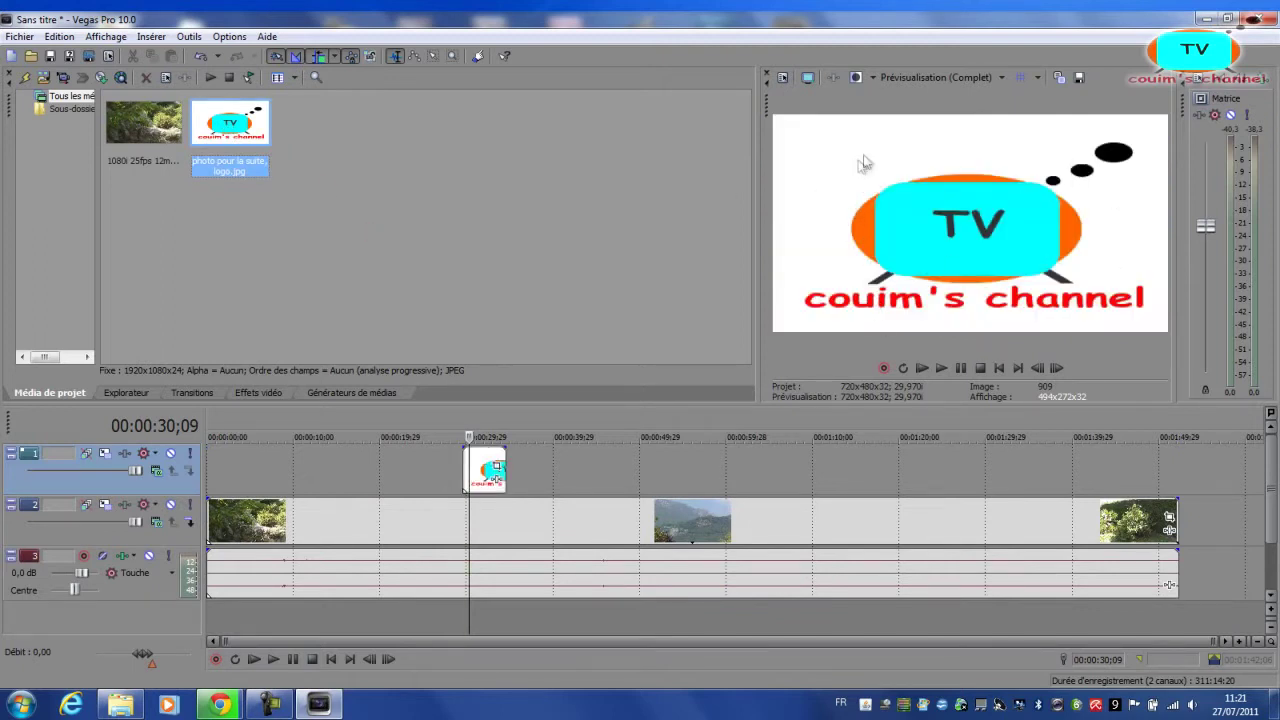
pyautogui.click(484, 470)
pyautogui.moveTo(478, 470); pyautogui.dragTo(488, 468)
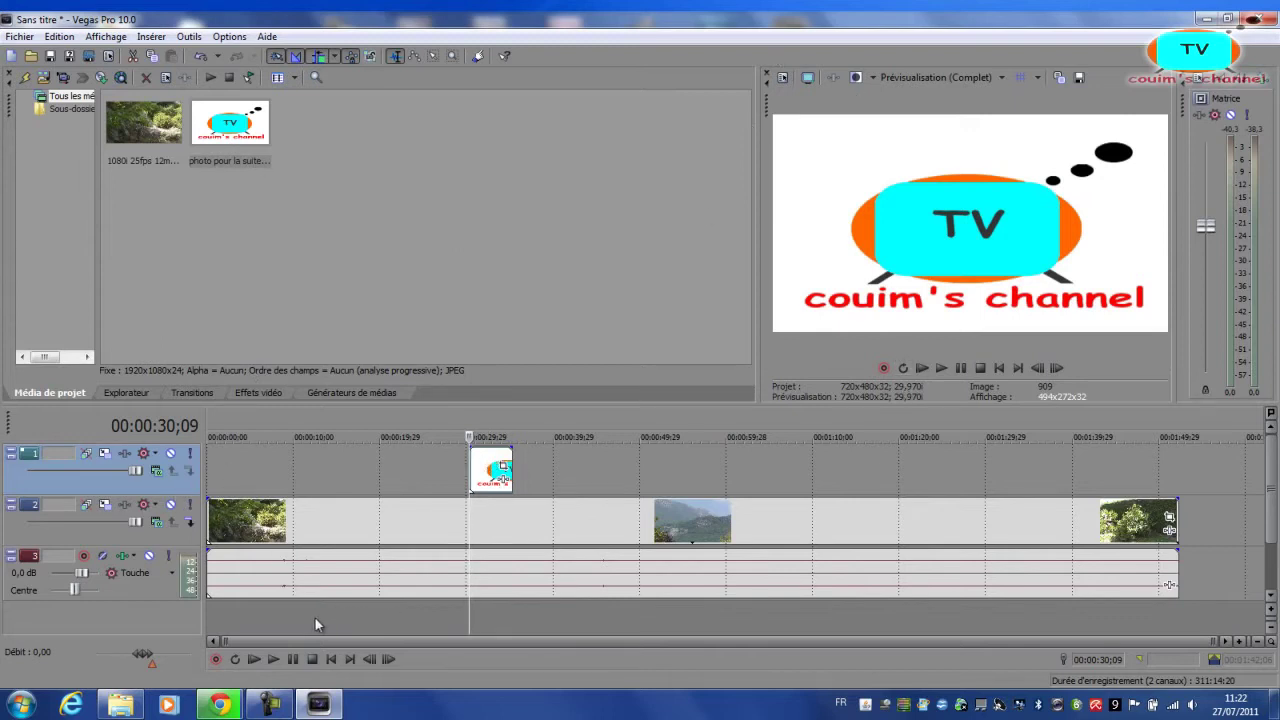
# Step: Delete the new video track that holds the logo image
pyautogui.rightClick(292, 464)
pyautogui.click(373, 527)
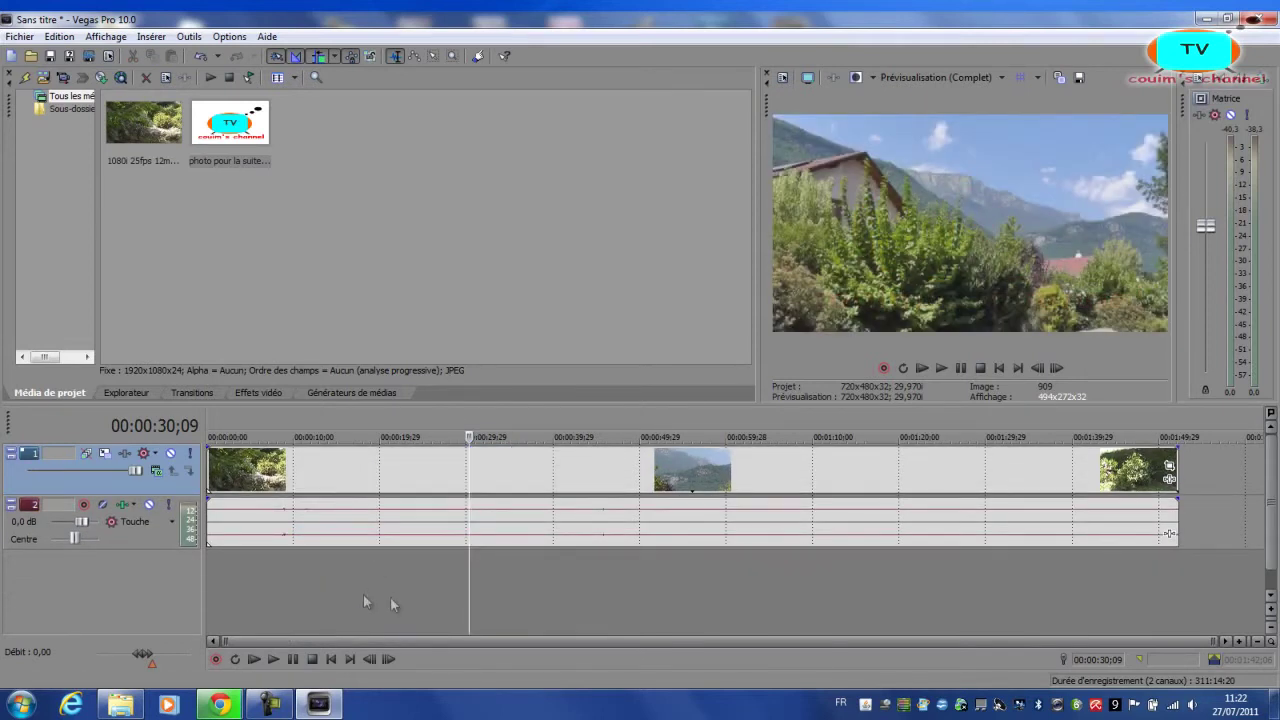
# Step: Insert a video track above the clip again and place the logo image on it at about 00:00:30;09
pyautogui.rightClick(392, 584)
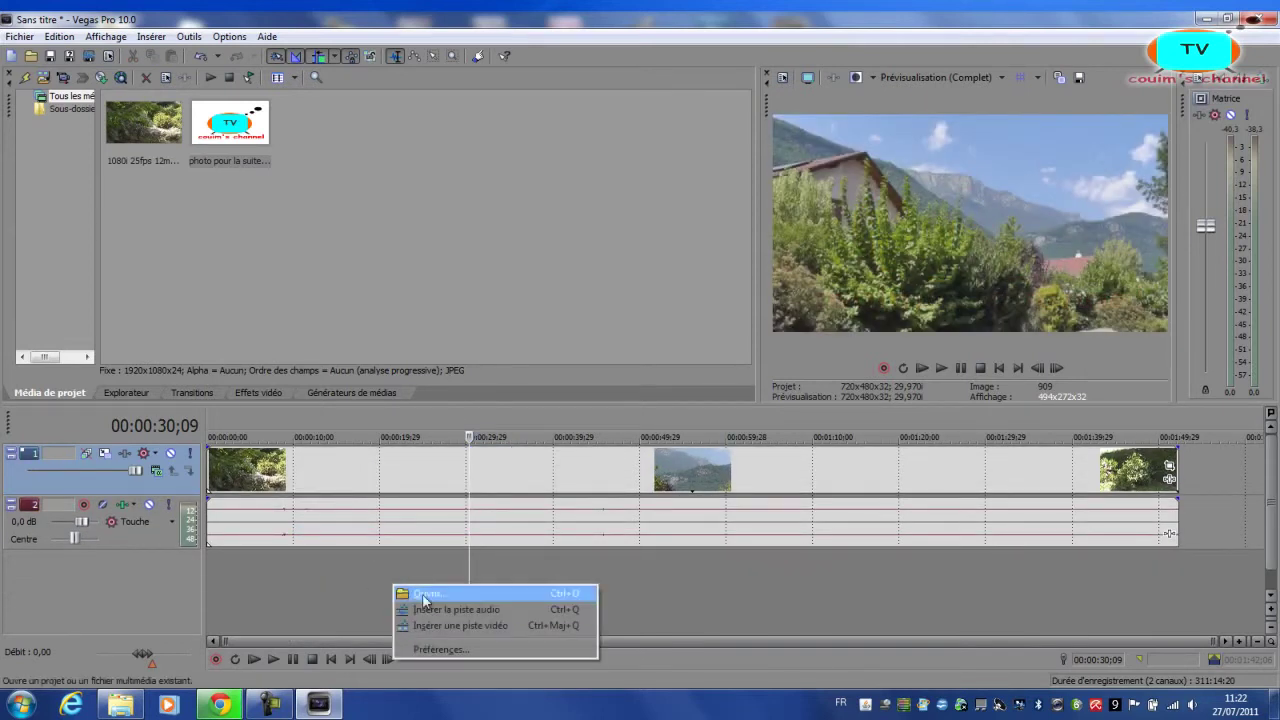
pyautogui.click(481, 627)
pyautogui.moveTo(221, 117); pyautogui.dragTo(481, 480)
# Step: Compare the preview within the logo event with the preview of the video clip where no logo covers it
pyautogui.click(493, 474)
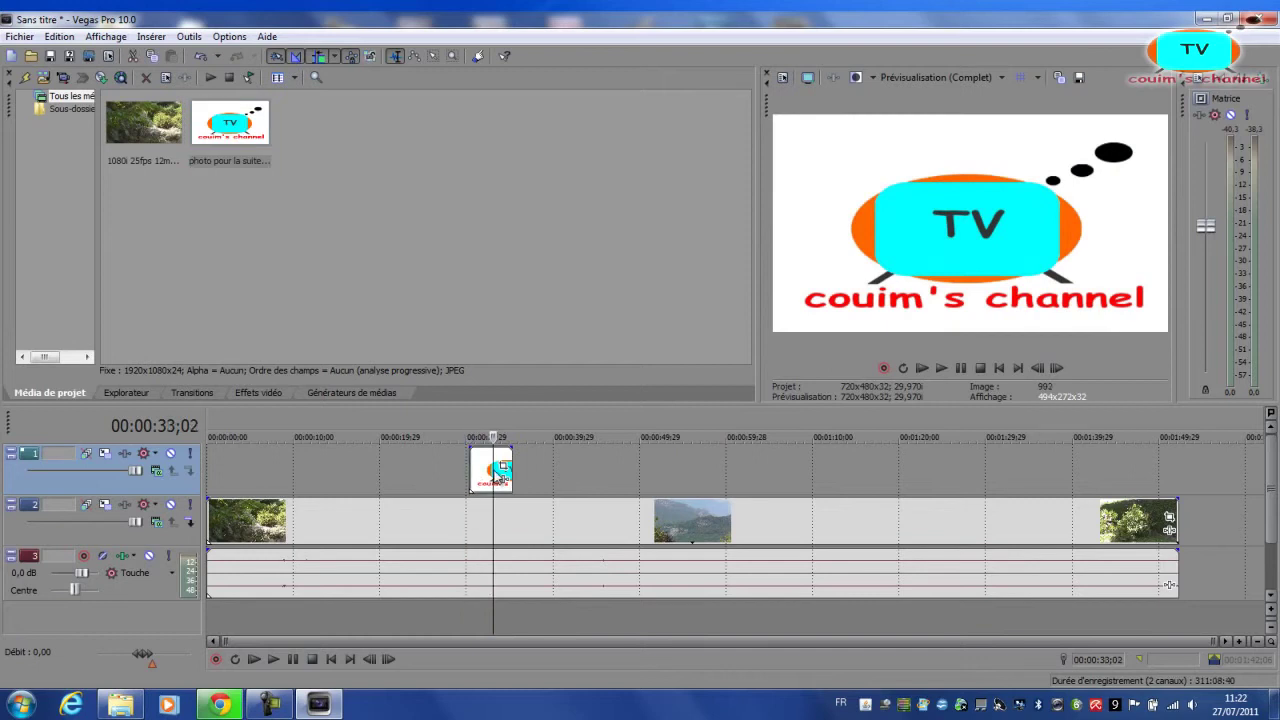
pyautogui.click(484, 474)
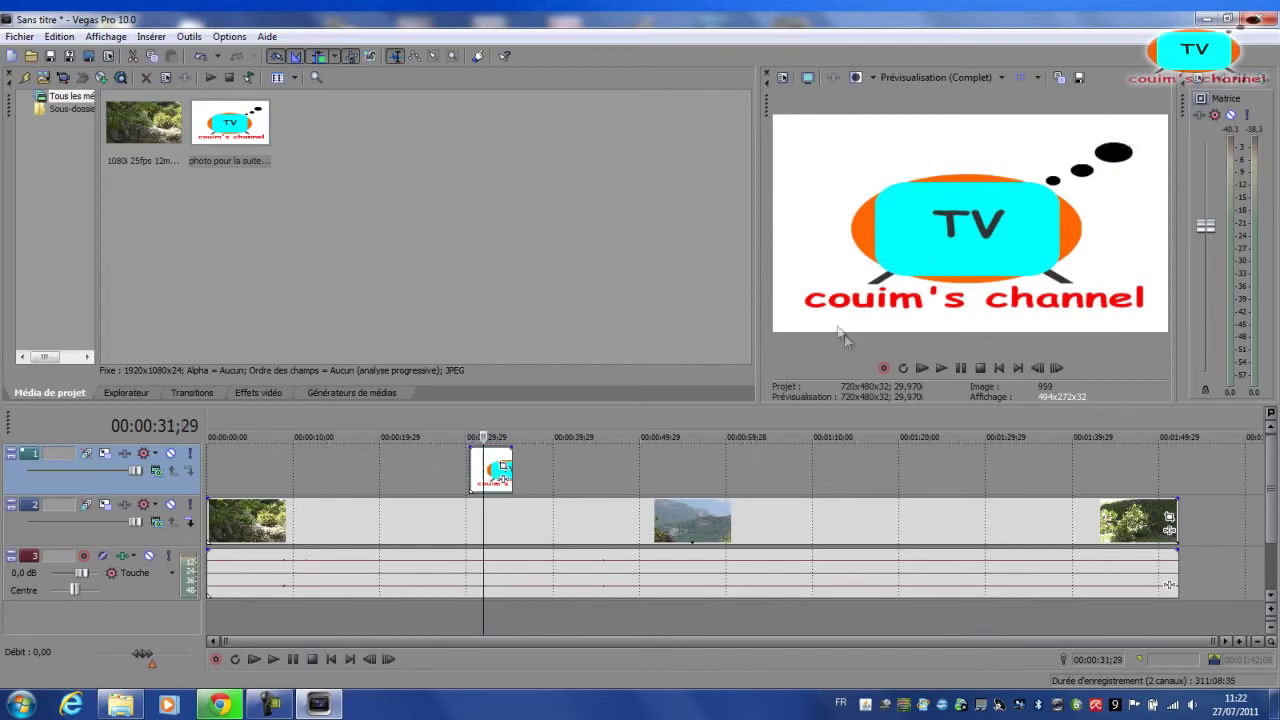
pyautogui.click(401, 525)
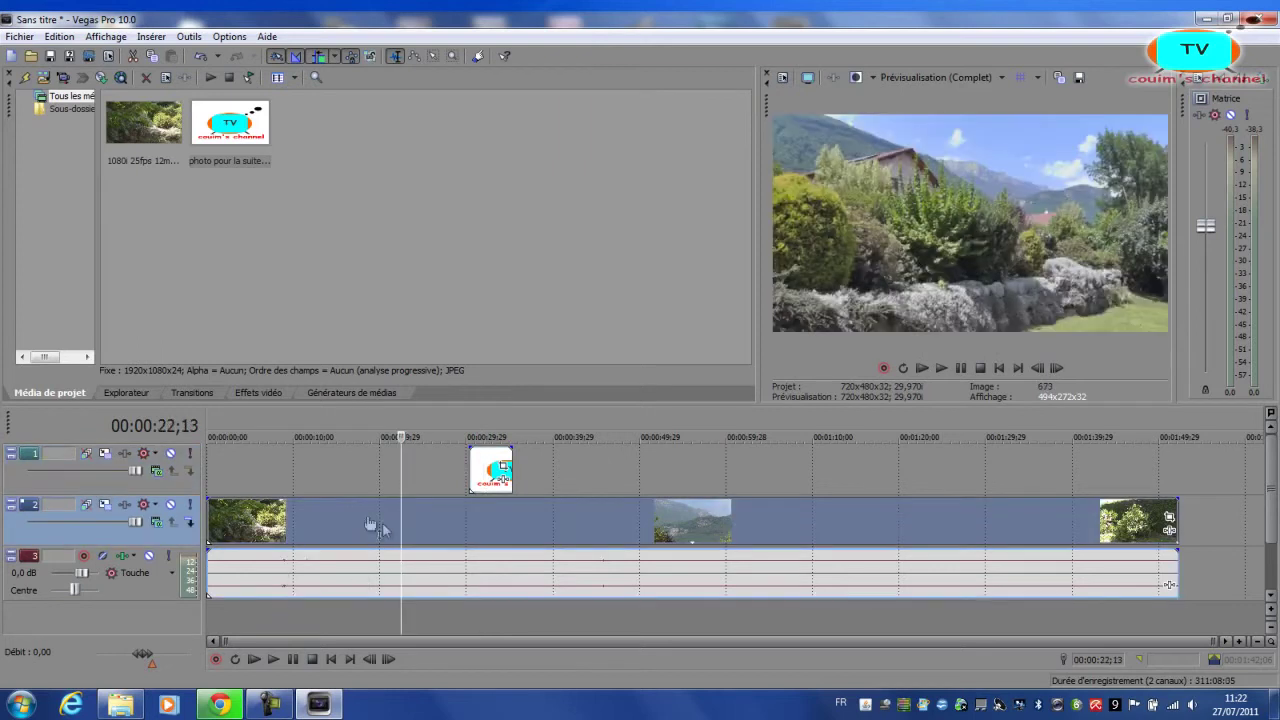
pyautogui.click(477, 470)
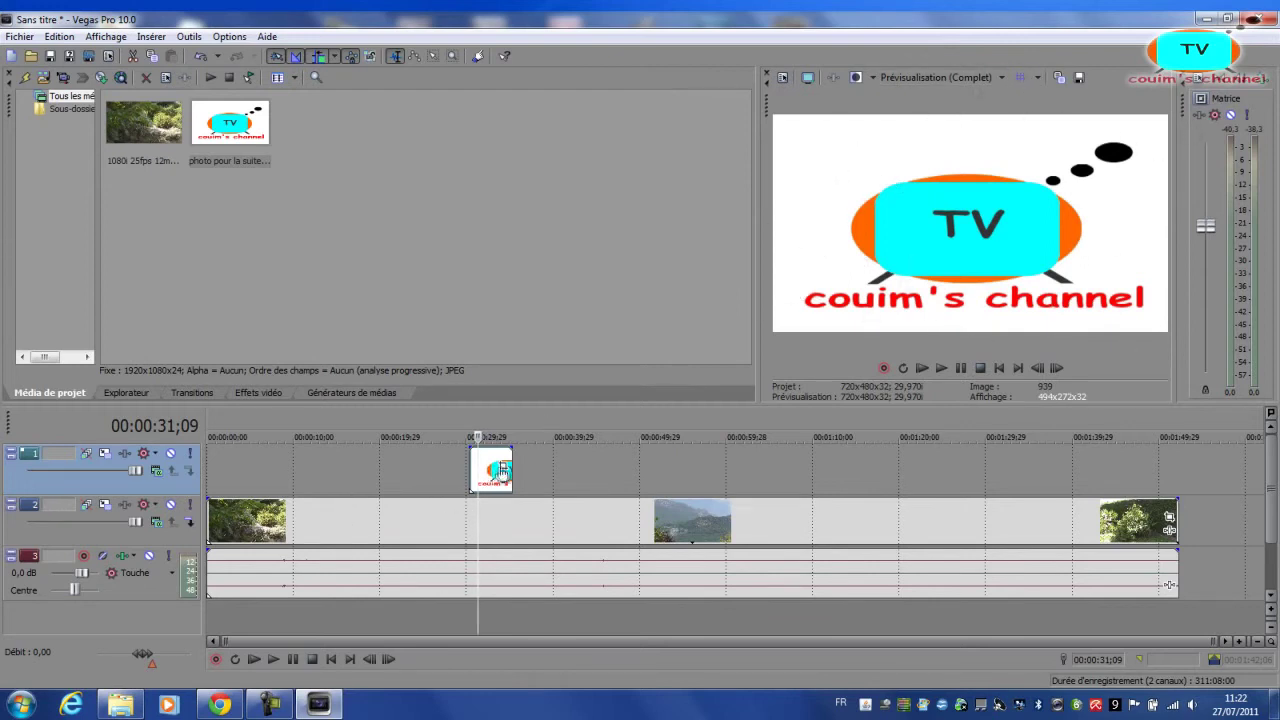
# Step: Try shrinking the logo with a pan/crop frame about 4 063,9 wide, restore the frame, and close the pan/crop window
pyautogui.click(501, 466)
pyautogui.moveTo(259, 535); pyautogui.dragTo(2, 688)
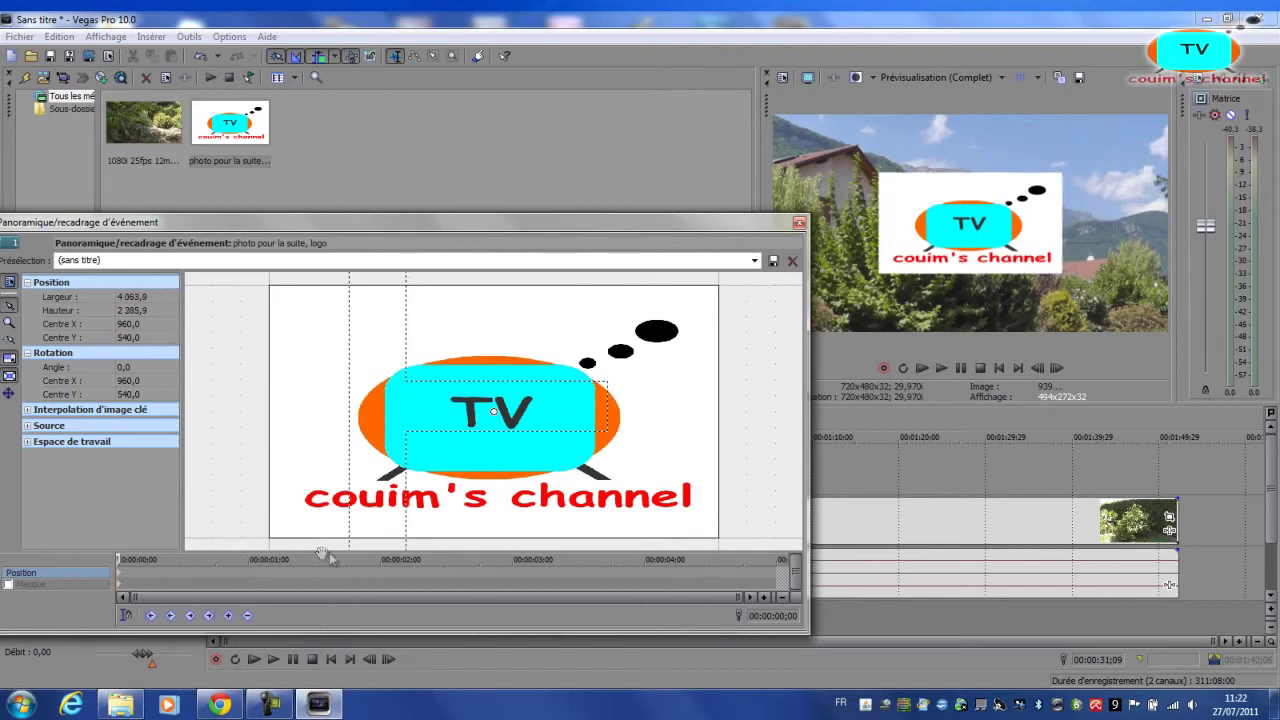
pyautogui.rightClick(418, 440)
pyautogui.click(432, 446)
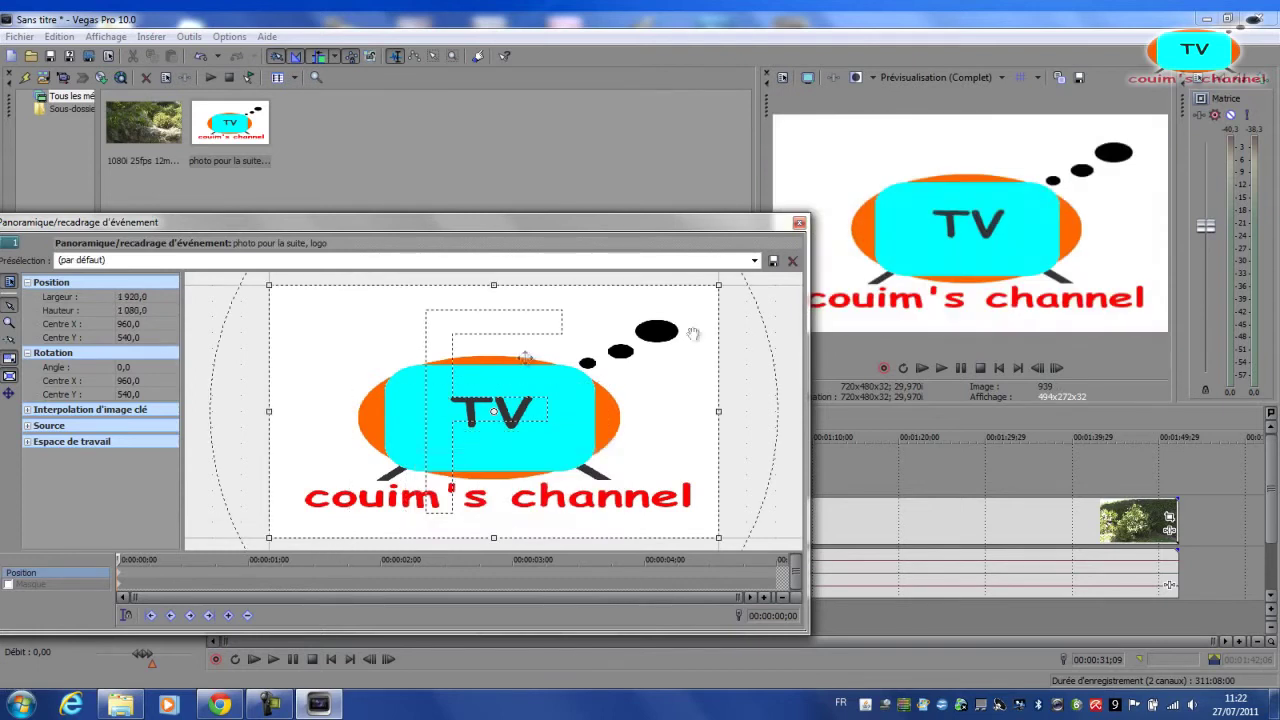
pyautogui.click(800, 222)
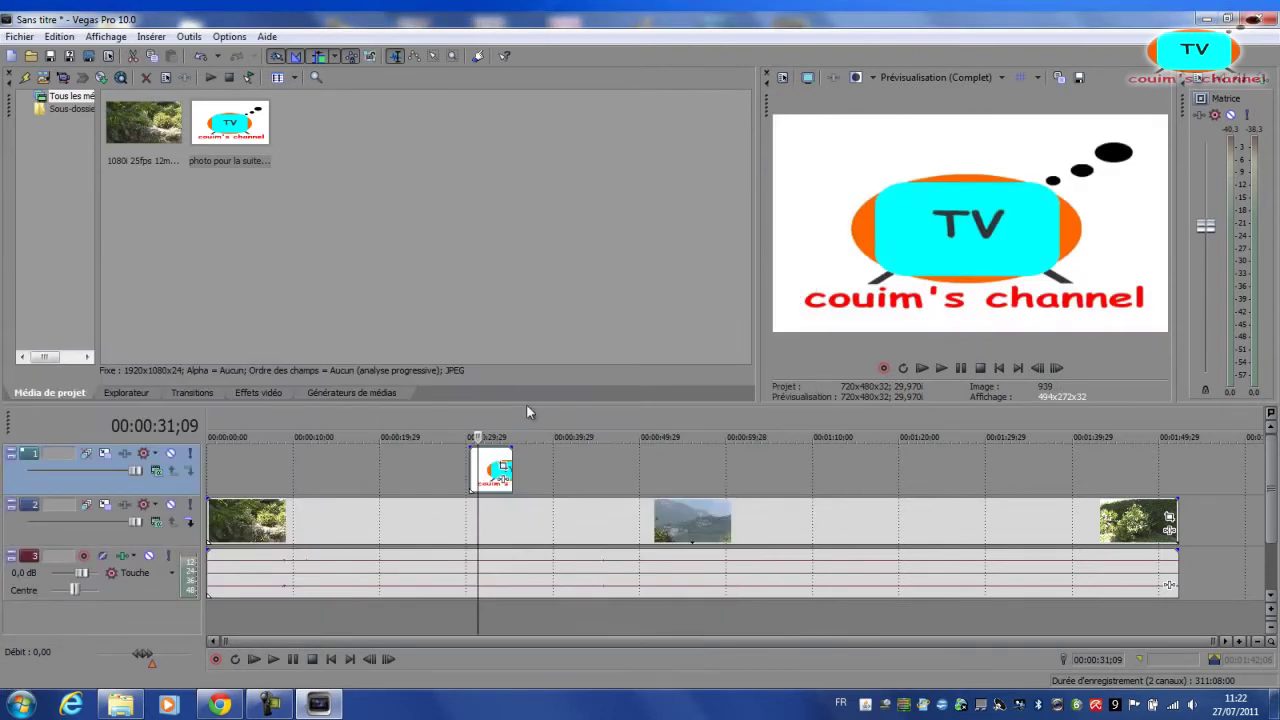
# Step: Play the timeline from about 00:00:28;22 and stop around the start of the logo event
pyautogui.click(457, 437)
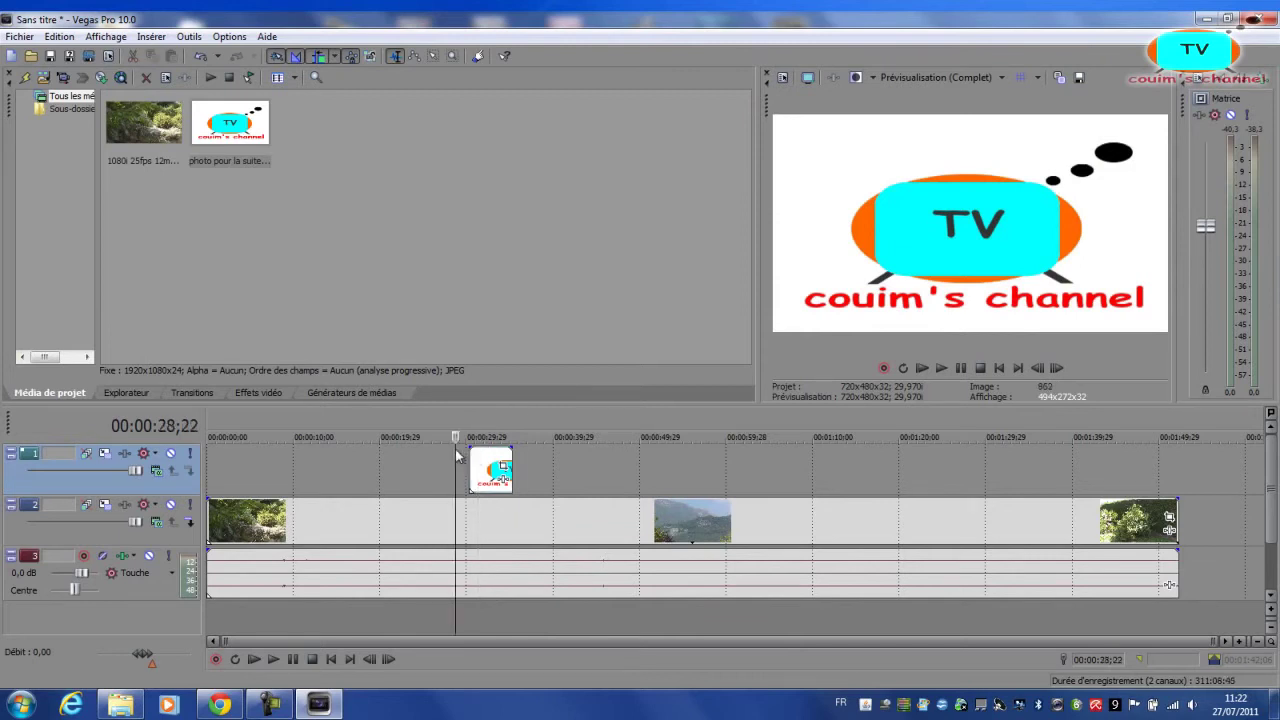
pyautogui.press('space')
pyautogui.press('space')
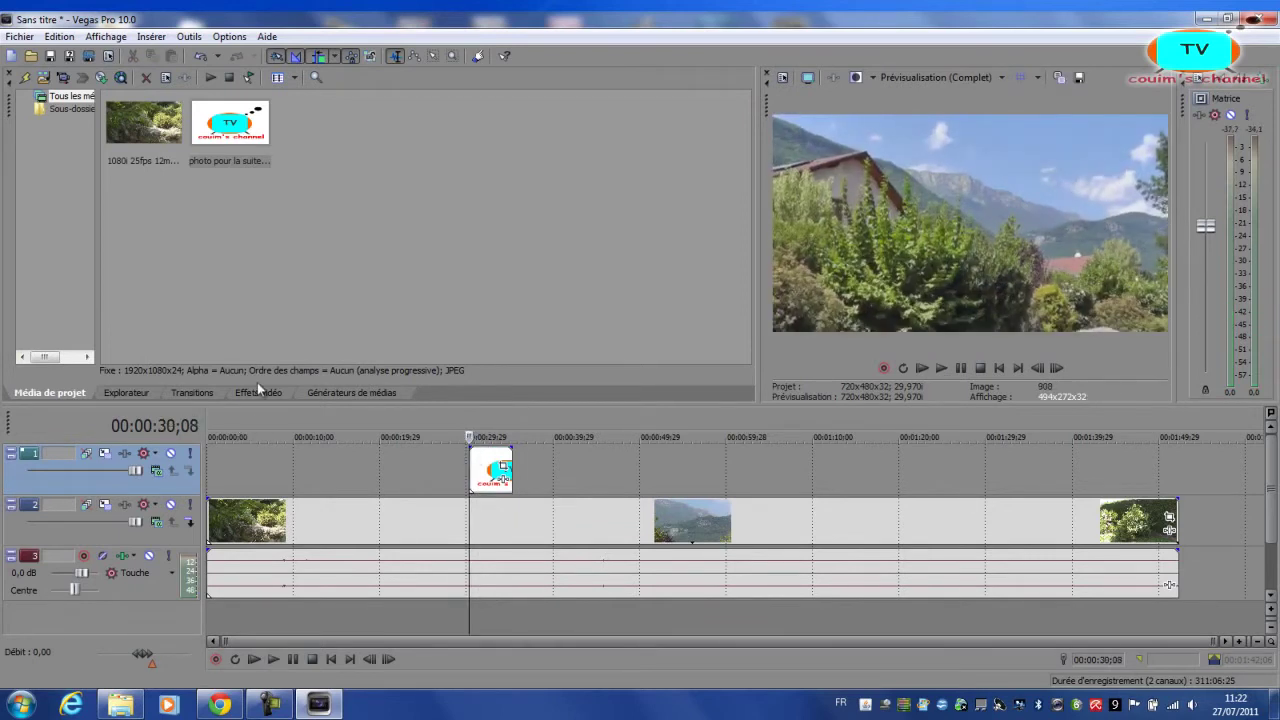
# Step: Apply the video effect Incrustation en chrominance Sony with the preset "par défaut" to the logo event
pyautogui.click(258, 392)
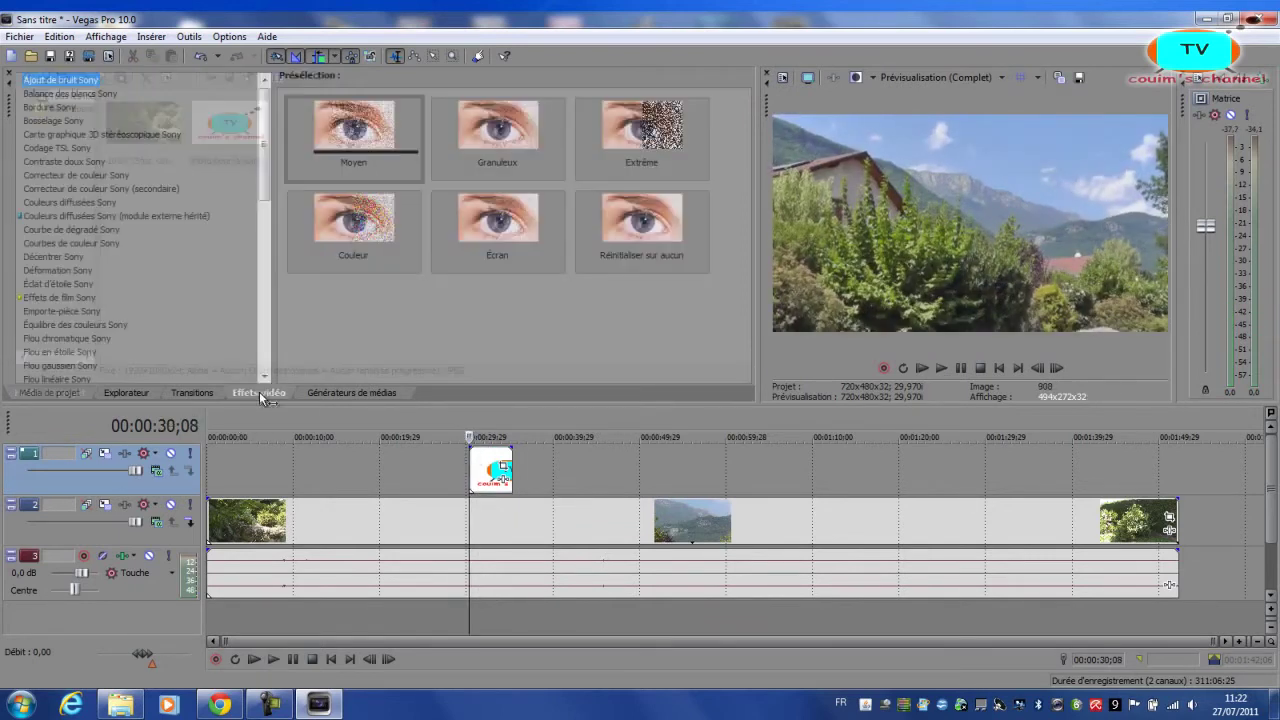
pyautogui.click(73, 121)
pyautogui.scroll(-12, 66, 177)
pyautogui.scroll(4, 68, 170)
pyautogui.click(66, 159)
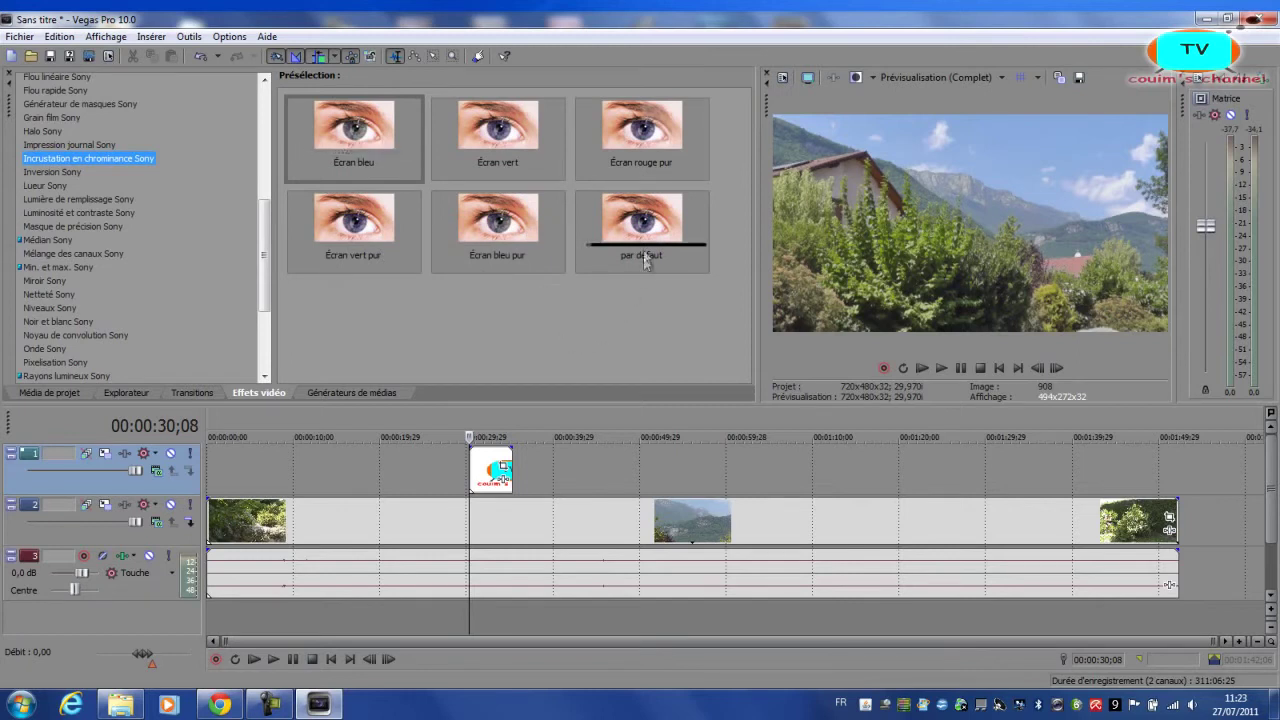
pyautogui.click(647, 223)
pyautogui.moveTo(612, 271); pyautogui.dragTo(522, 340)
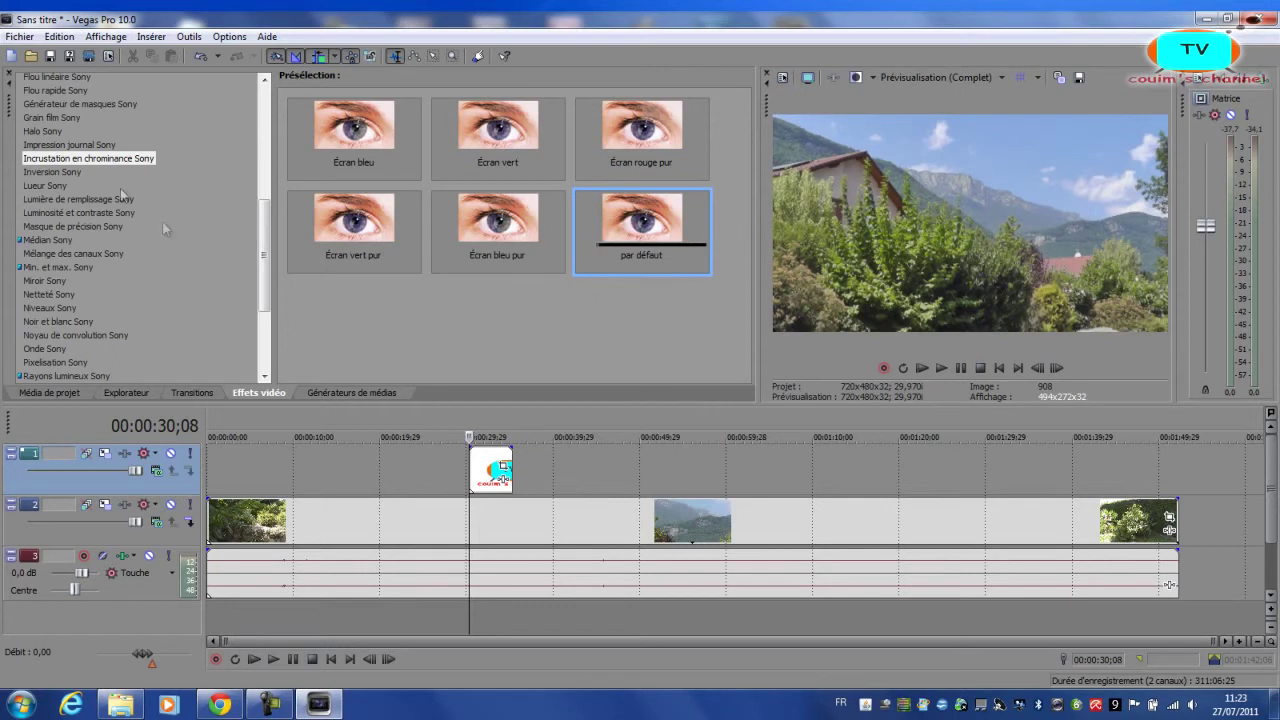
pyautogui.moveTo(73, 170); pyautogui.dragTo(488, 462)
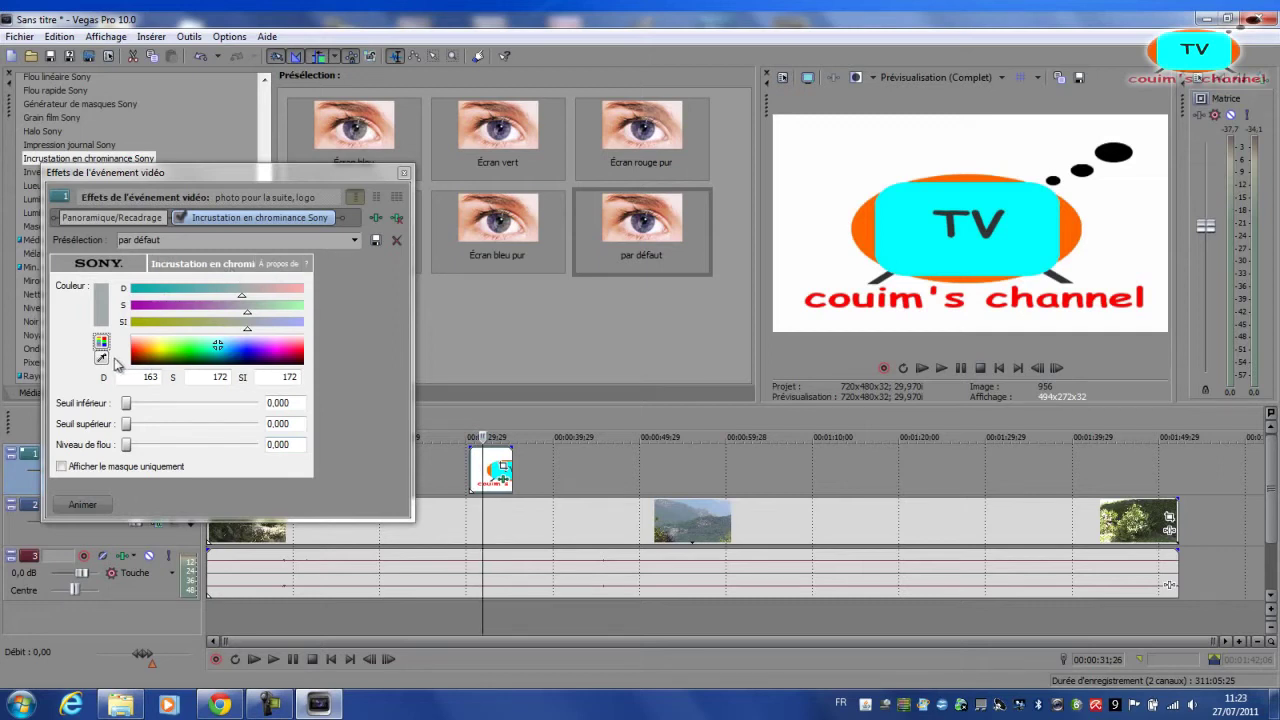
# Step: Sample the logo's white background in the preview as the chroma key colour (254, 254, 254)
pyautogui.click(270, 180)
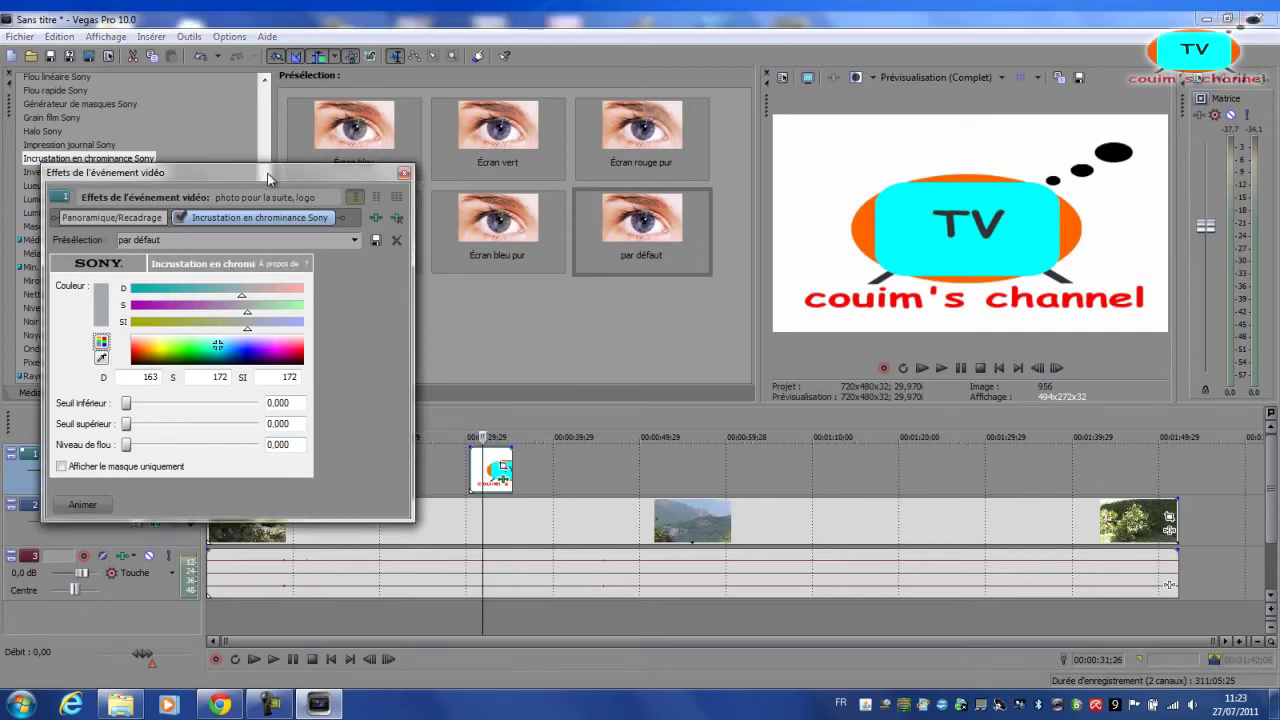
pyautogui.click(101, 357)
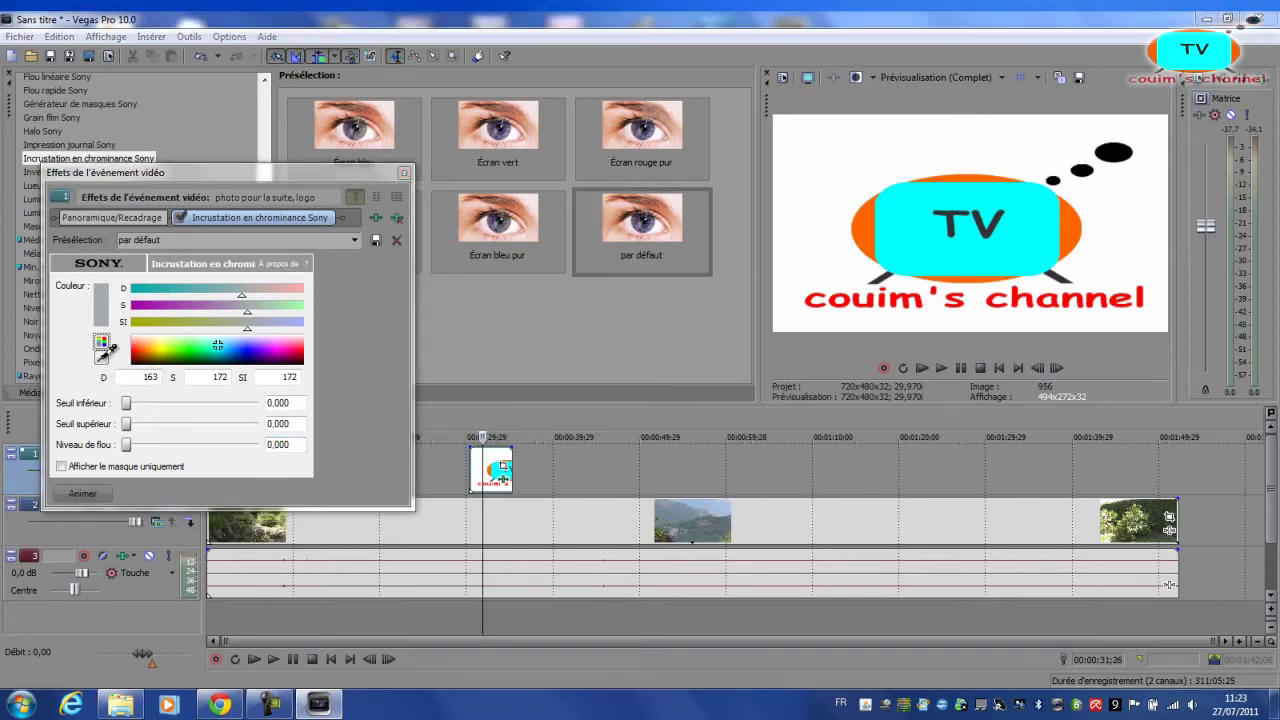
pyautogui.click(842, 160)
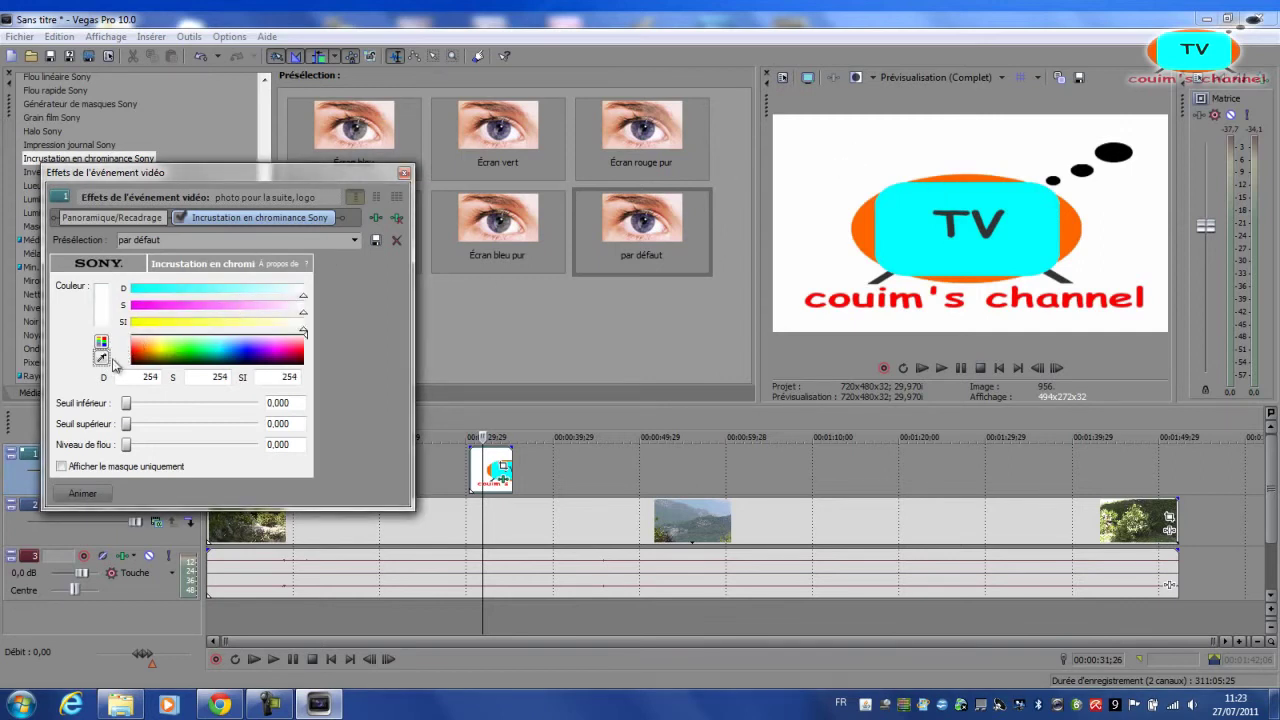
pyautogui.click(101, 357)
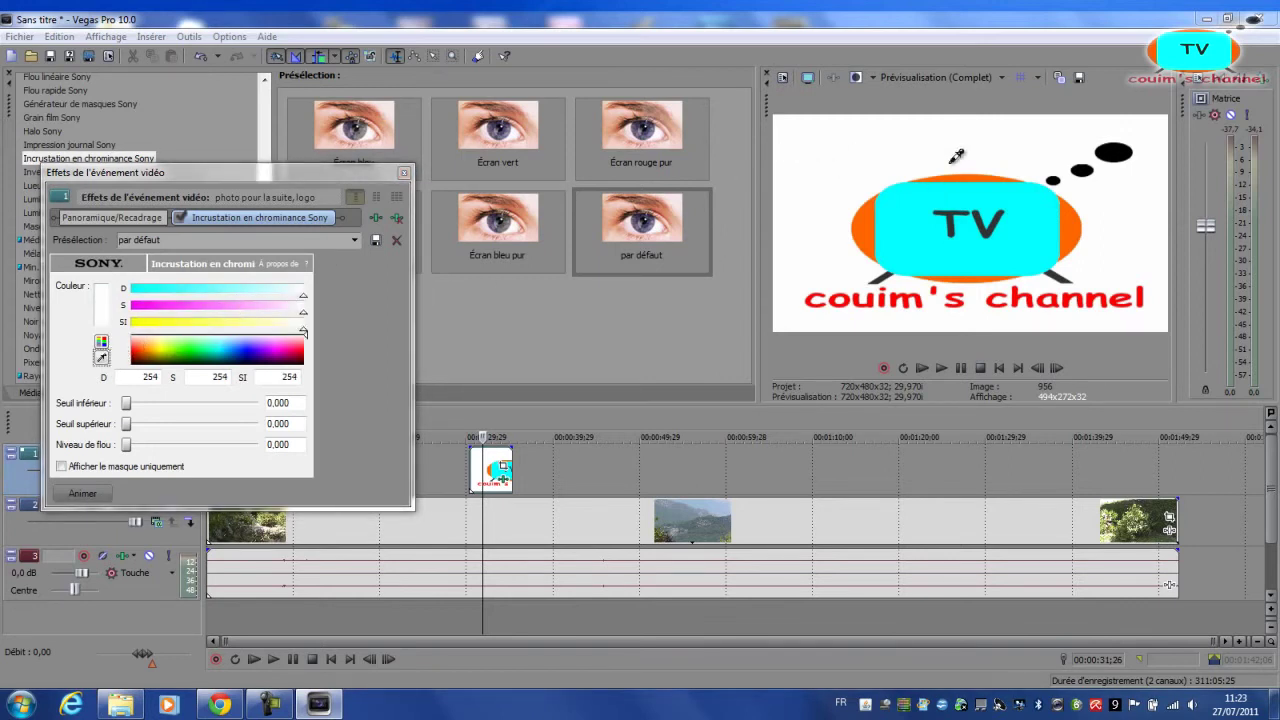
pyautogui.click(985, 134)
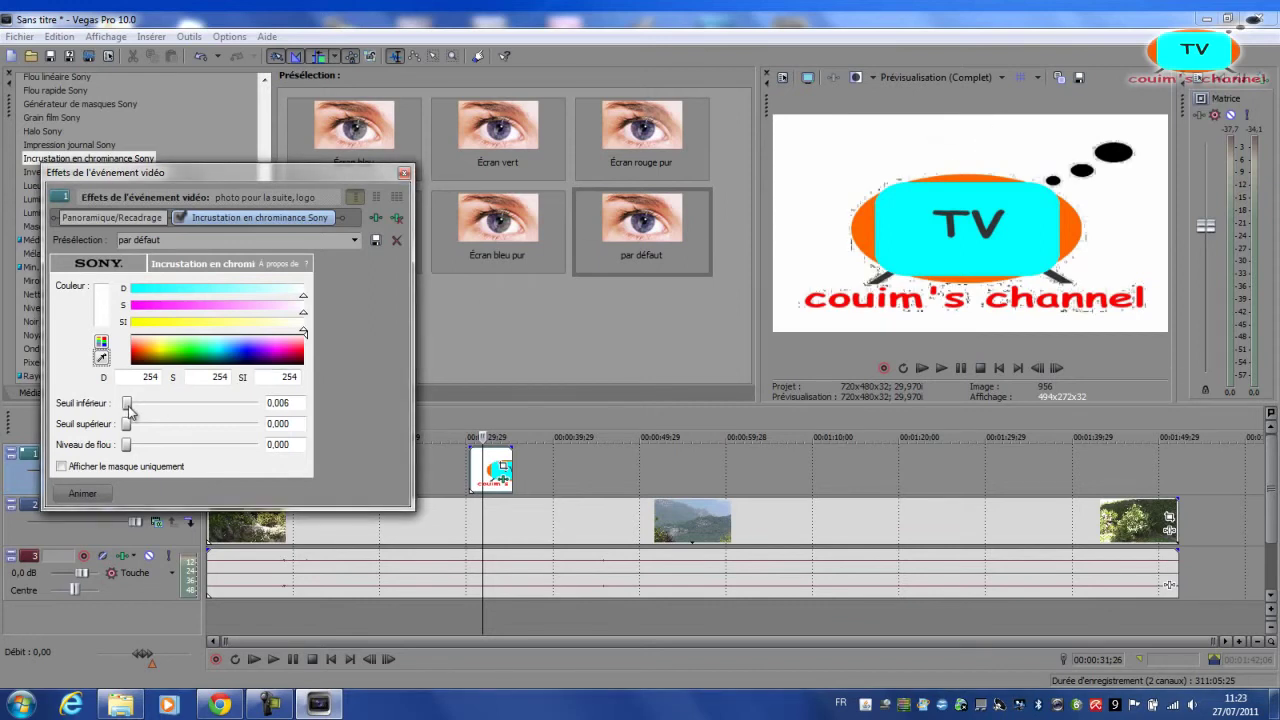
# Step: Set the chroma key's Seuil inférieur to 0,527 and Niveau de flou to 0,212 to remove the white background
pyautogui.moveTo(128, 406); pyautogui.dragTo(131, 407)
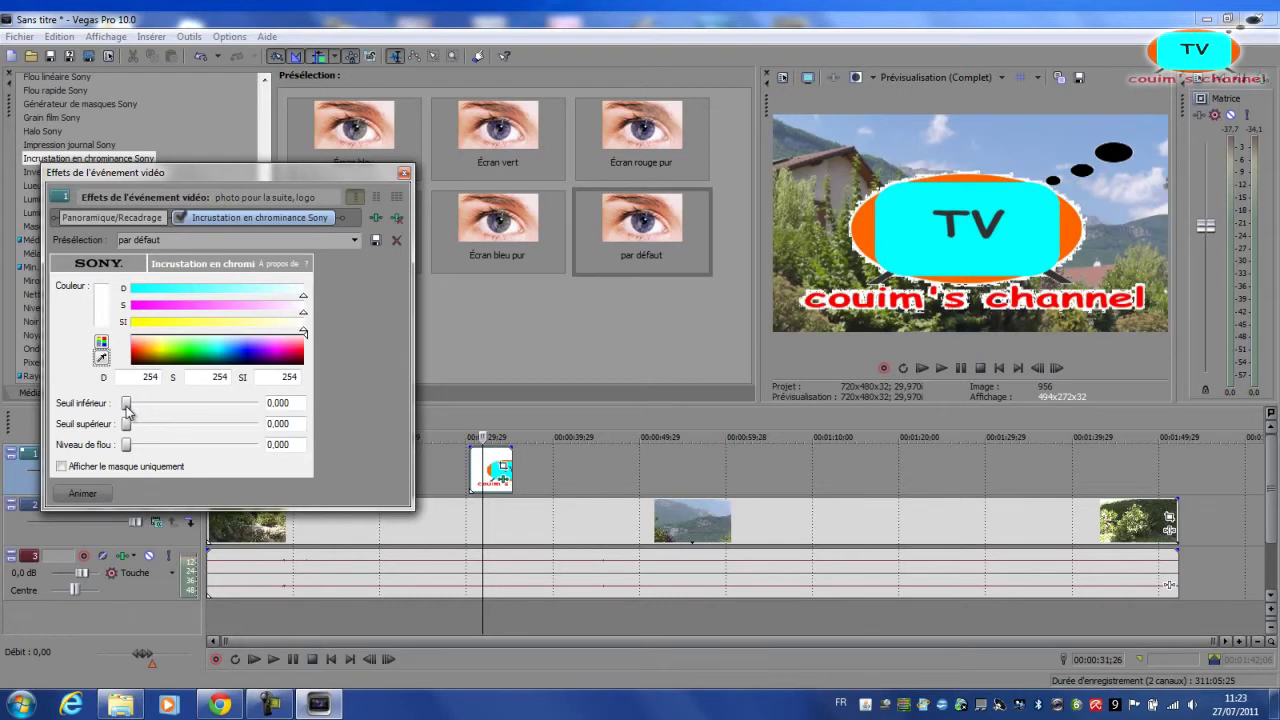
pyautogui.moveTo(128, 410); pyautogui.dragTo(124, 406)
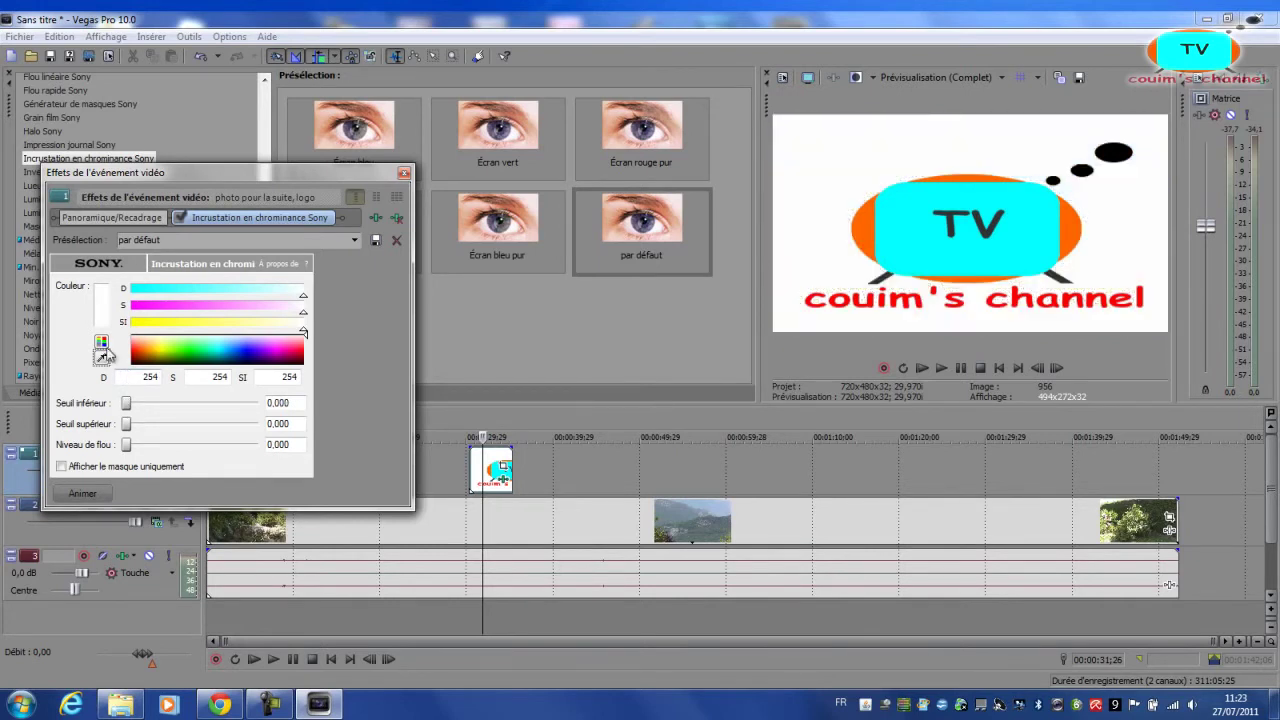
pyautogui.moveTo(124, 406); pyautogui.dragTo(237, 412)
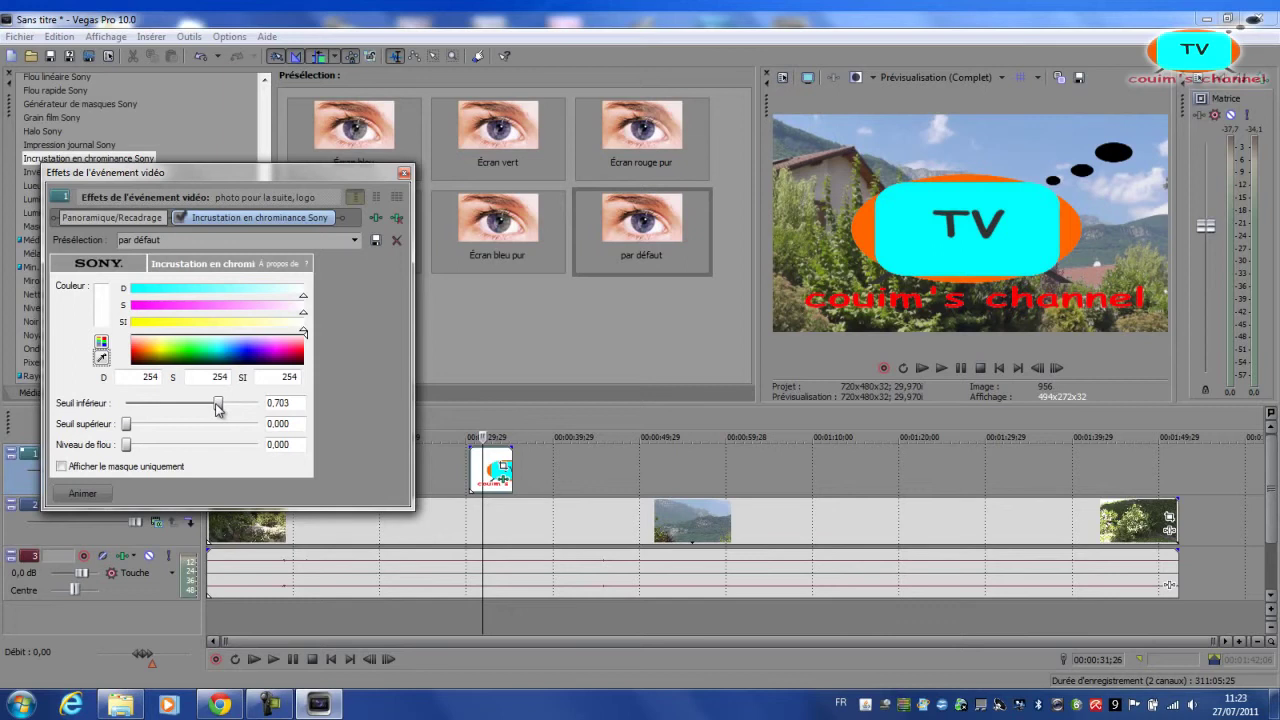
pyautogui.moveTo(128, 455); pyautogui.dragTo(151, 455)
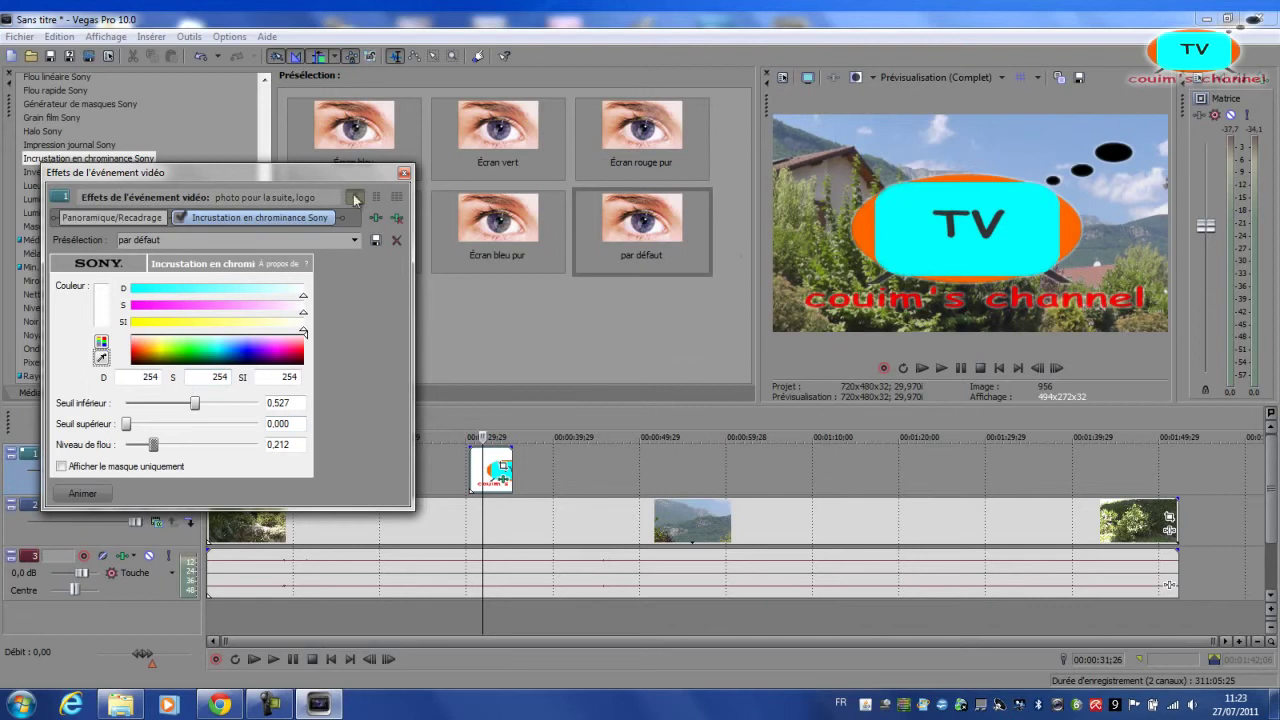
# Step: Display the chroma key's keyframe timeline, move its cursor near the start, and close the effects window
pyautogui.click(106, 492)
pyautogui.moveTo(121, 506); pyautogui.dragTo(125, 505)
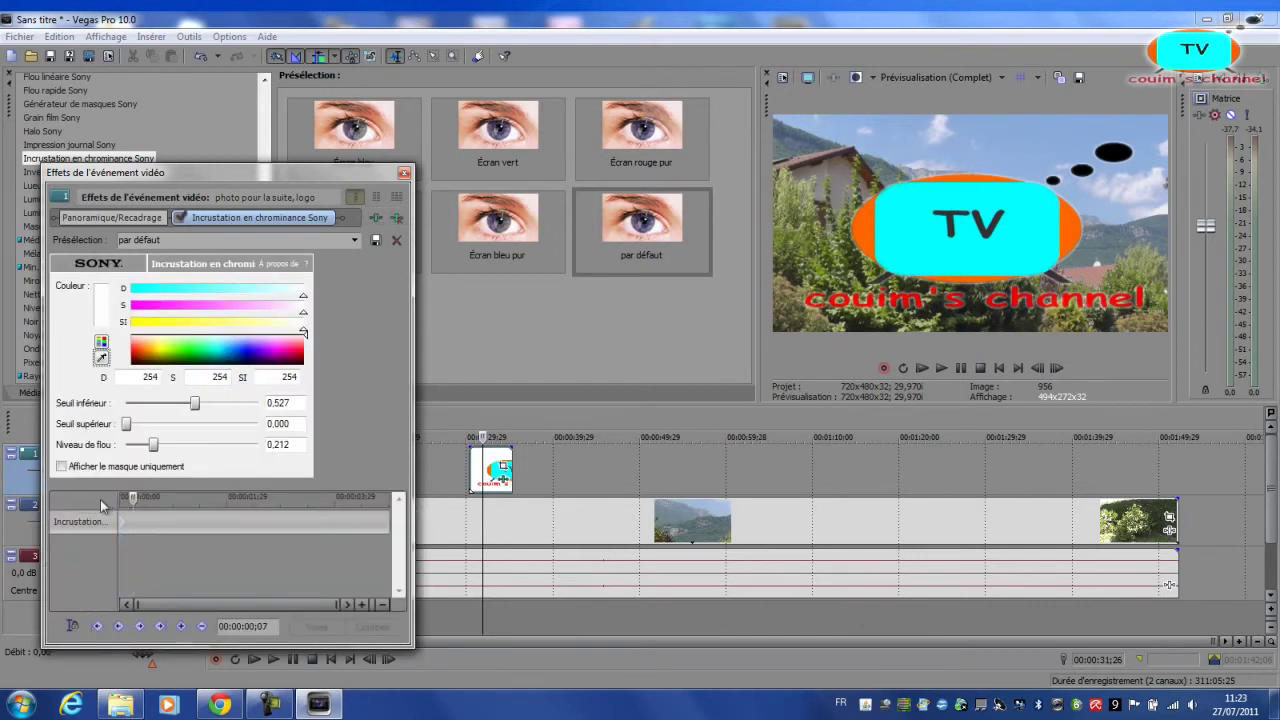
pyautogui.moveTo(117, 502); pyautogui.dragTo(47, 503)
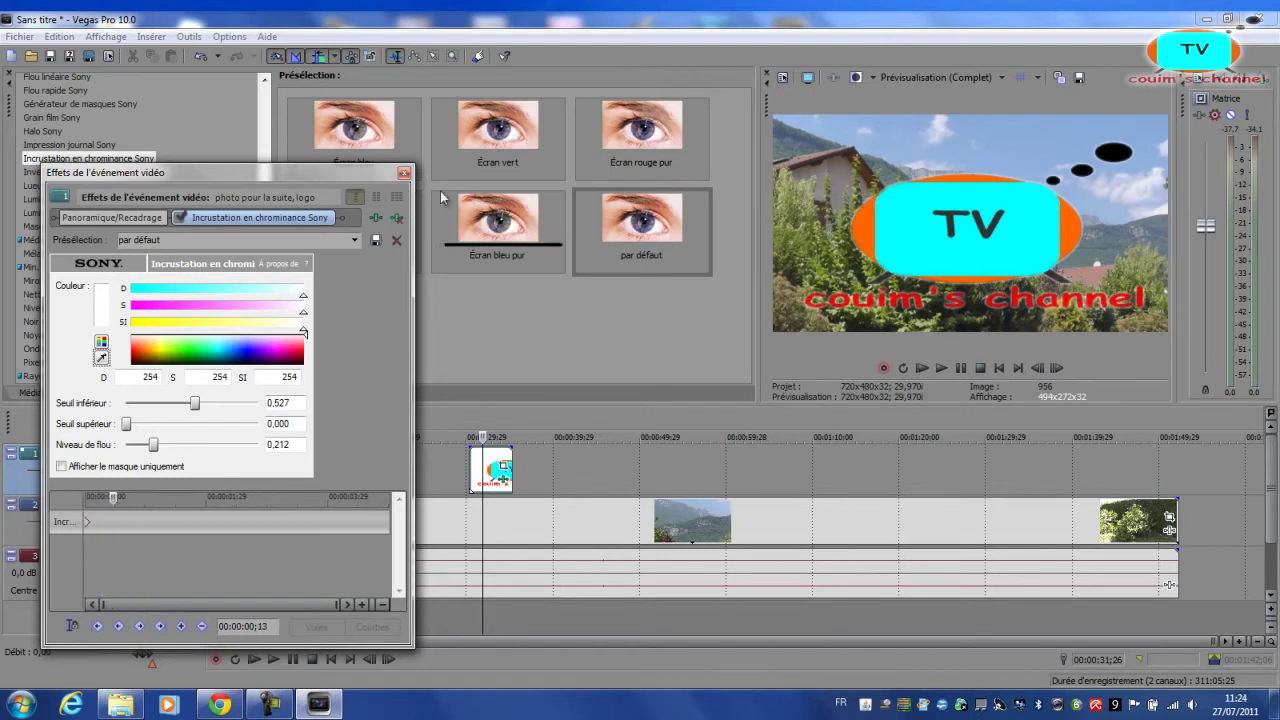
pyautogui.click(404, 172)
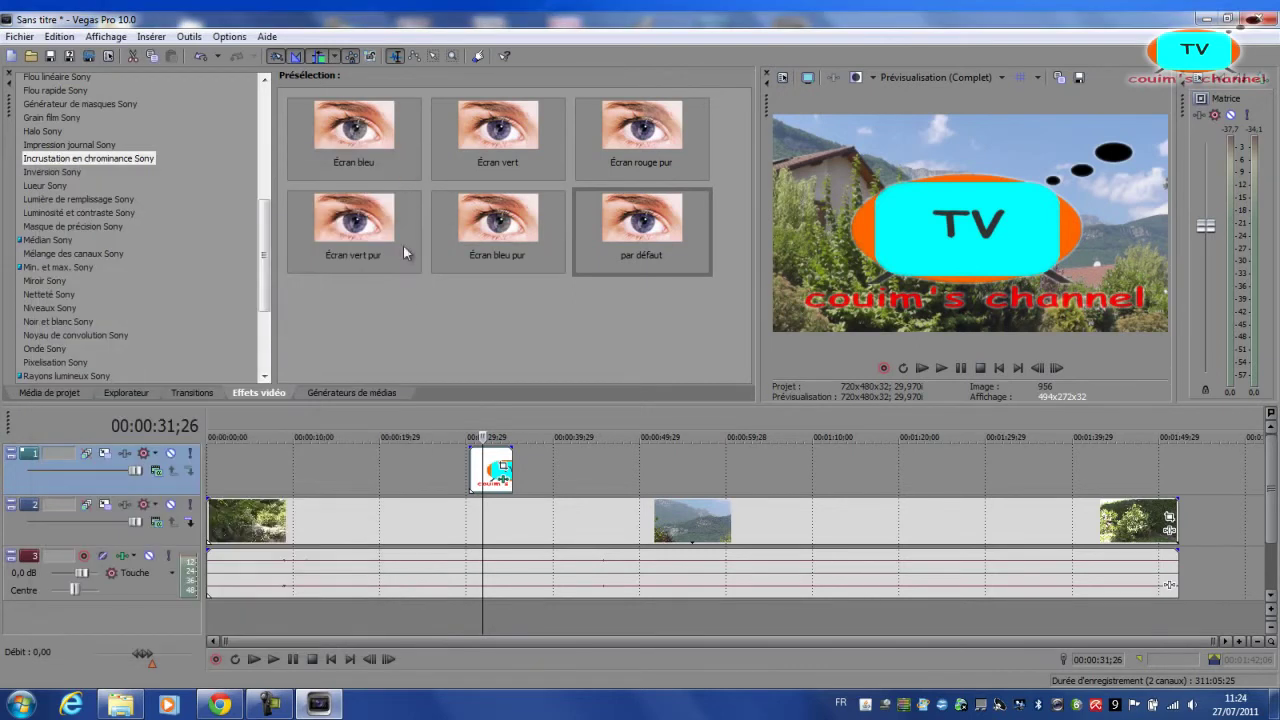
# Step: Play the section with the keyed logo over the video, pause it, and check the overlay in the preview
pyautogui.click(474, 469)
pyautogui.click(940, 368)
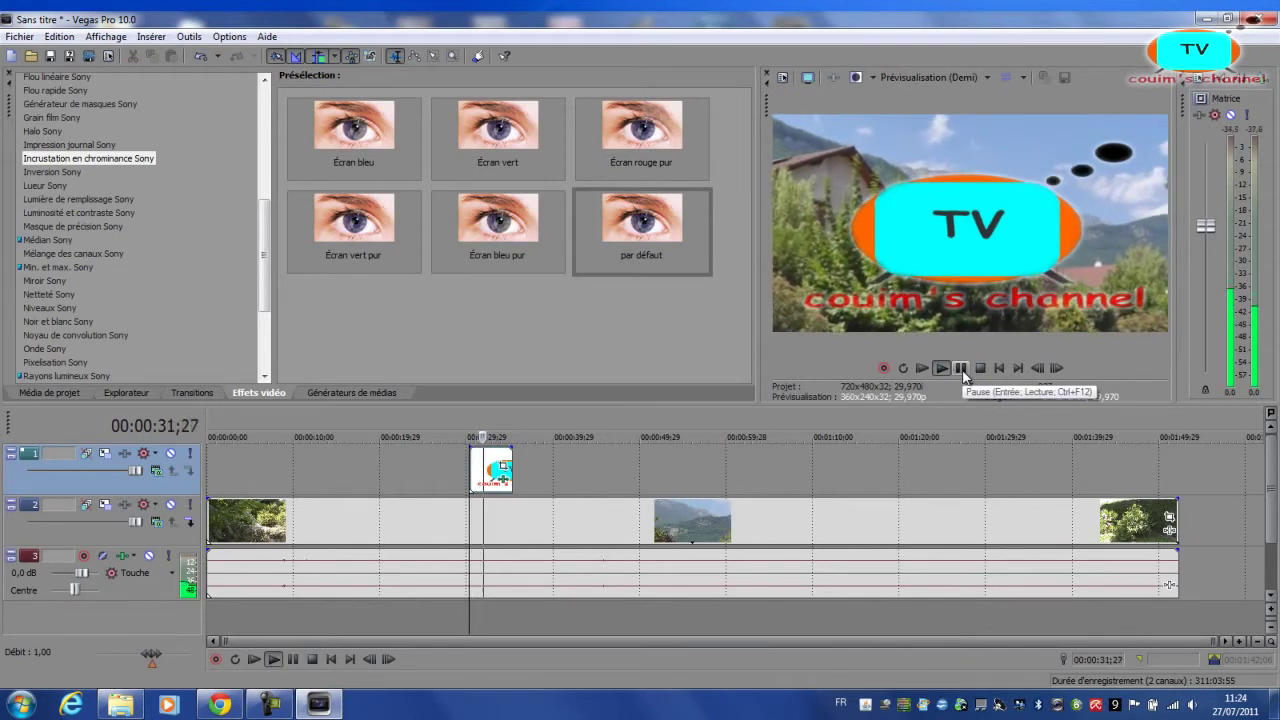
pyautogui.click(960, 368)
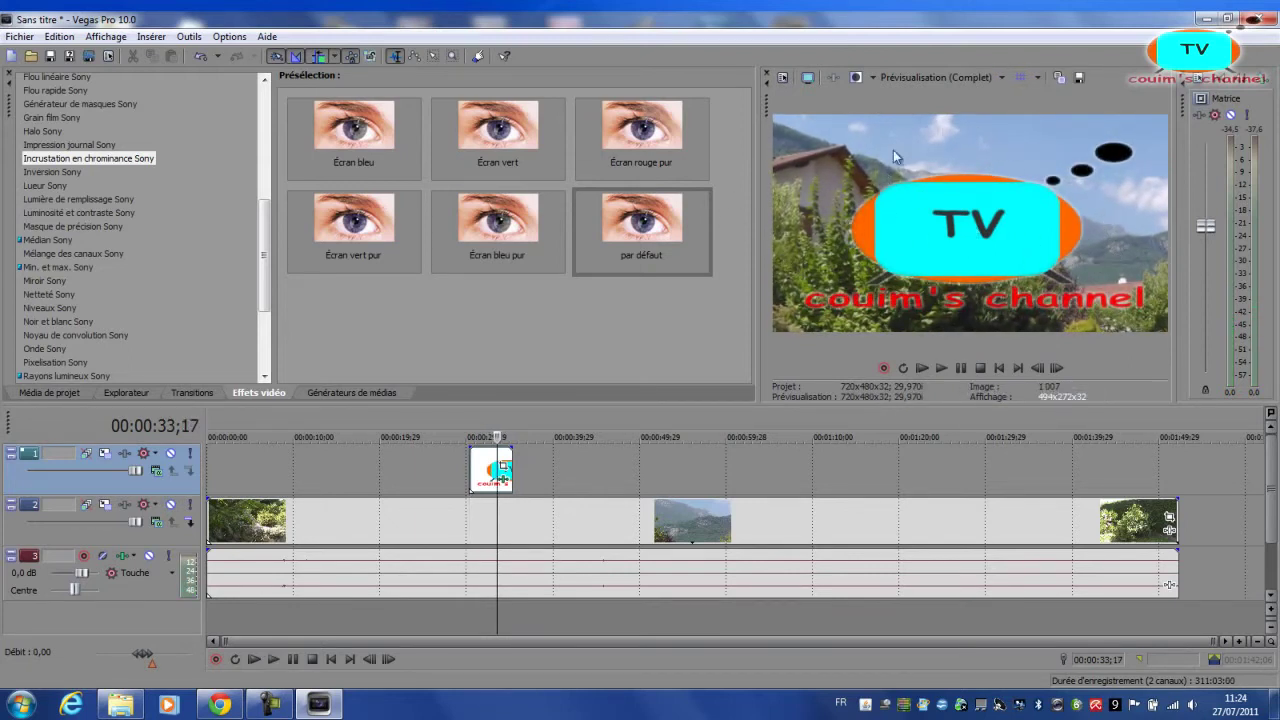
pyautogui.click(477, 522)
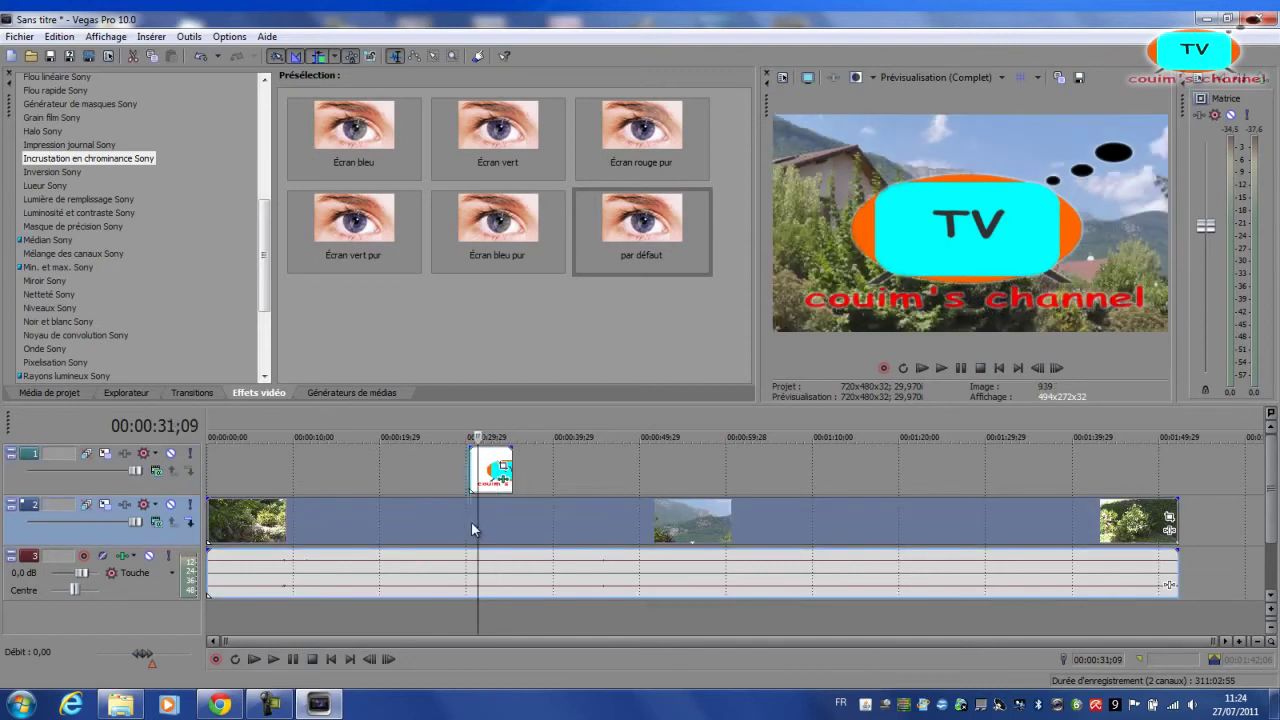
# Step: Split the video clip and its audio at the logo's start, 00:00:30;08
pyautogui.click(471, 521)
pyautogui.scroll(10, 550, 562)
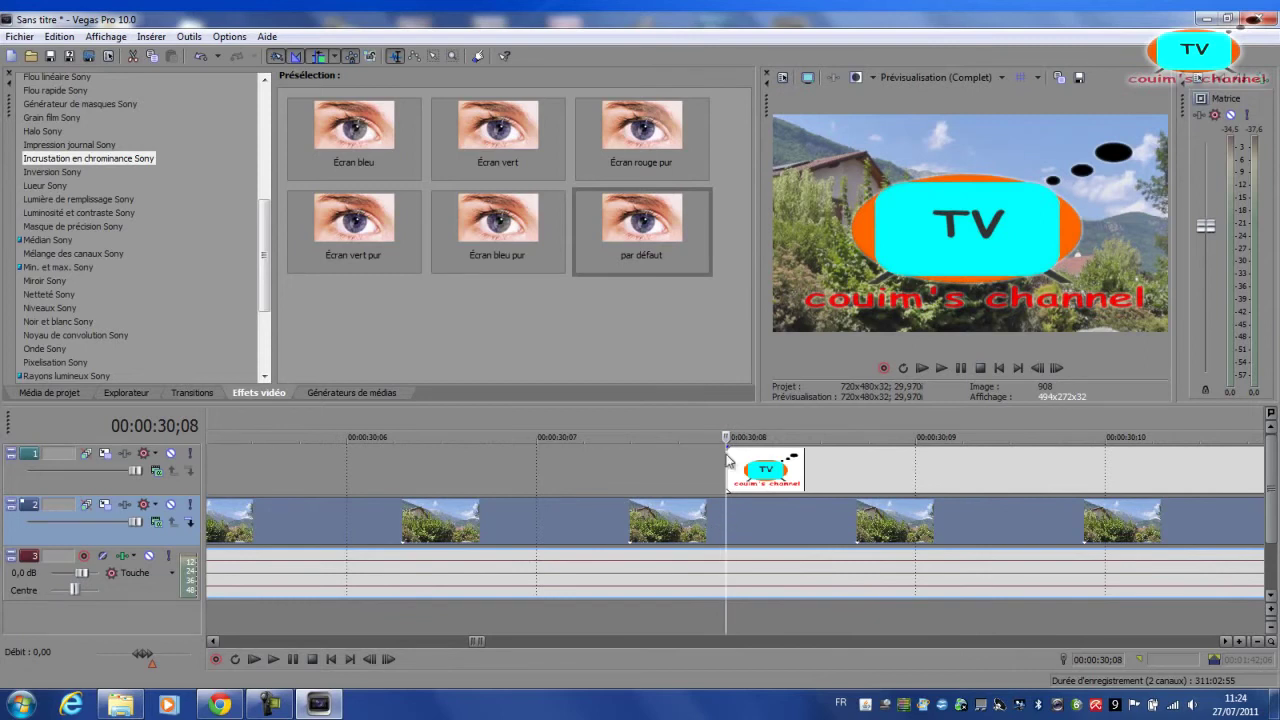
pyautogui.scroll(-2, 726, 520)
pyautogui.click(838, 465)
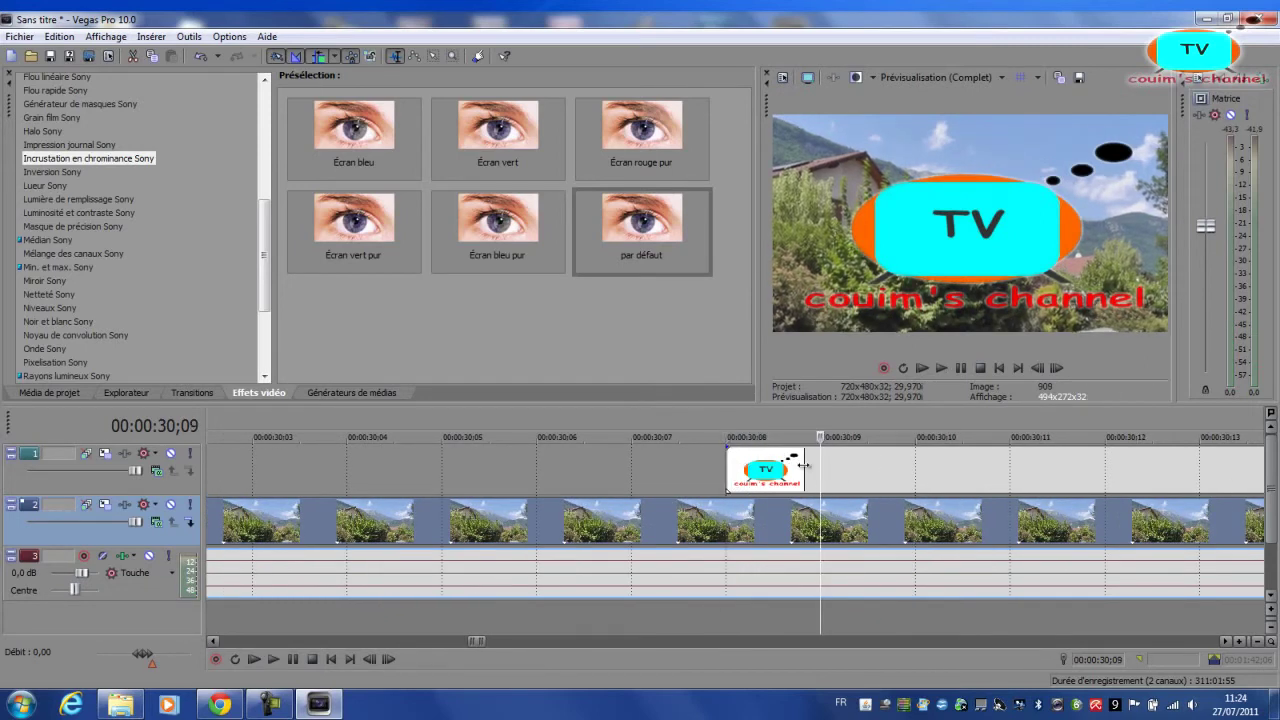
pyautogui.click(729, 531)
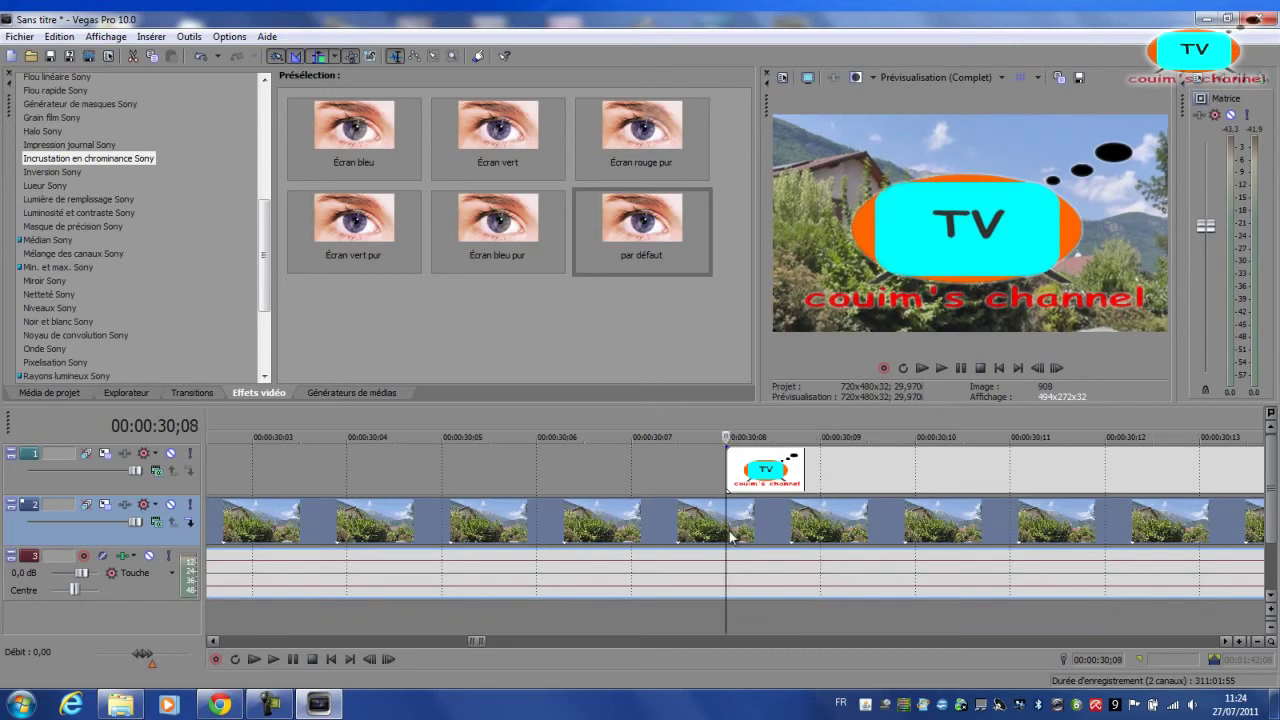
pyautogui.press('s')
pyautogui.moveTo(787, 531)
pyautogui.mouseDown()
pyautogui.moveTo(888, 531)
pyautogui.moveTo(790, 533)
pyautogui.mouseUp()
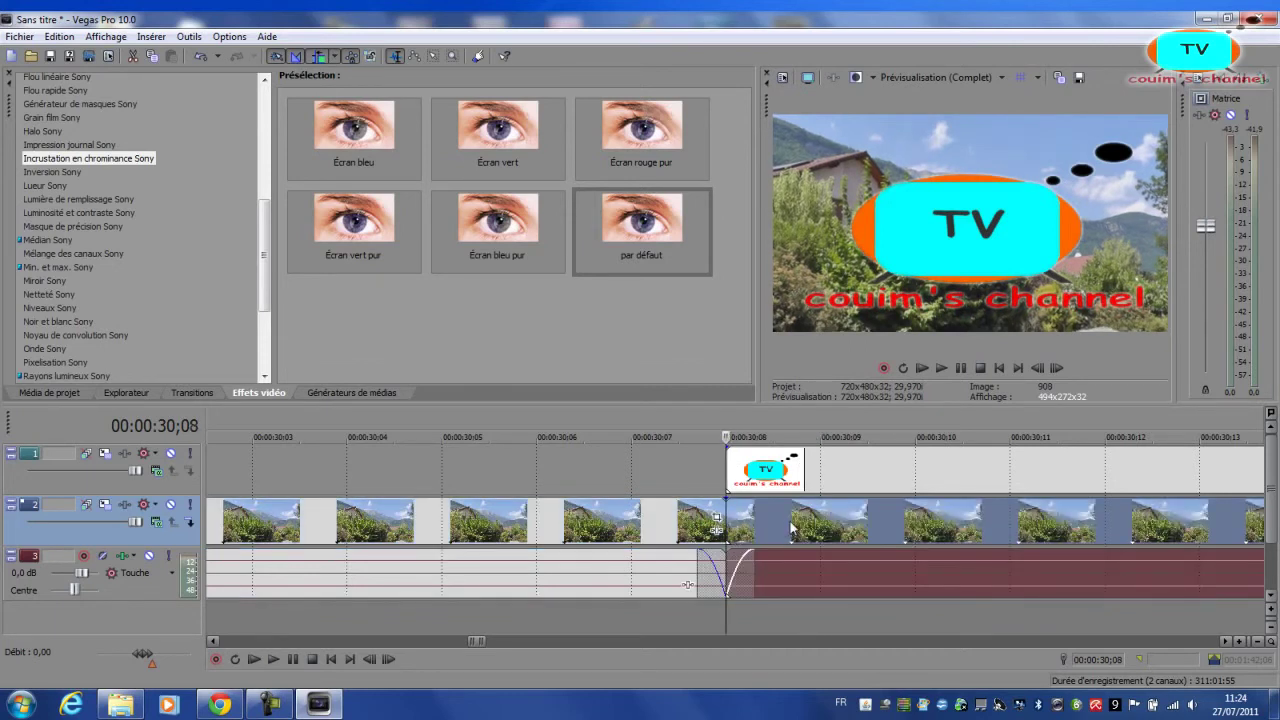
# Step: Split the clip again one frame further on, at 00:00:30;09, and select the resulting one-frame piece
pyautogui.scroll(-3, 790, 533)
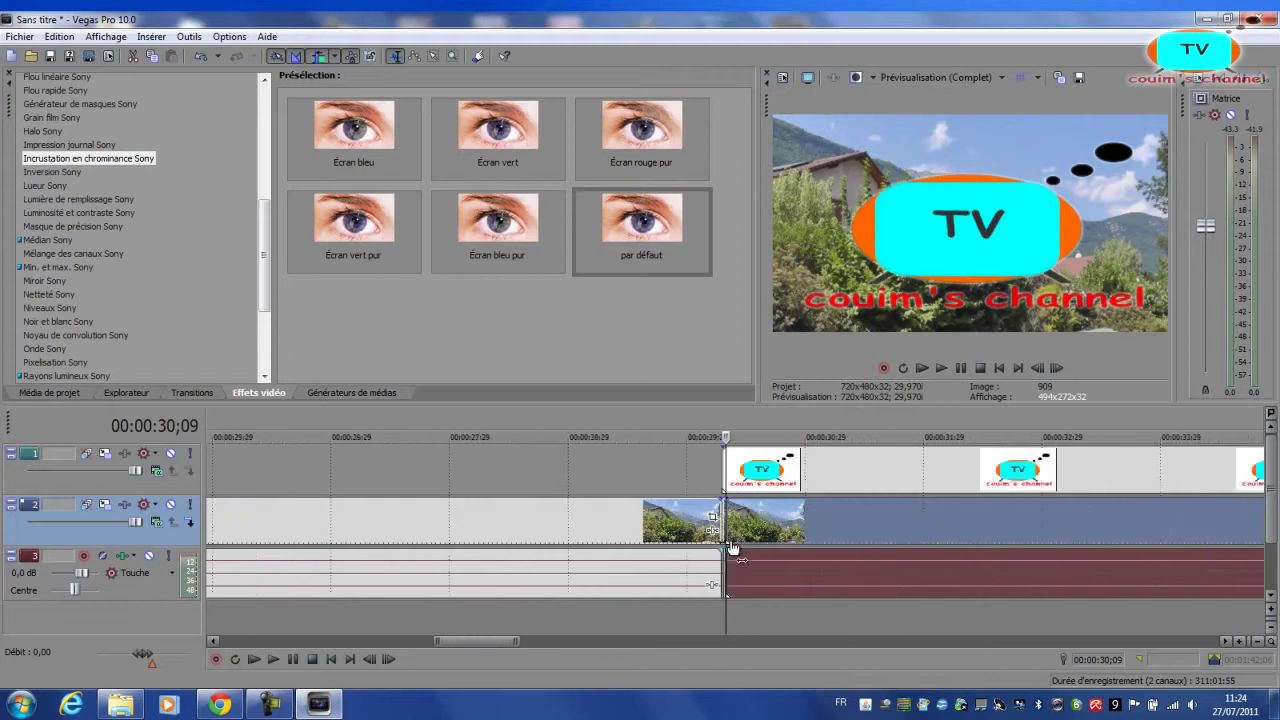
pyautogui.scroll(5, 704, 560)
pyautogui.scroll(1, 704, 560)
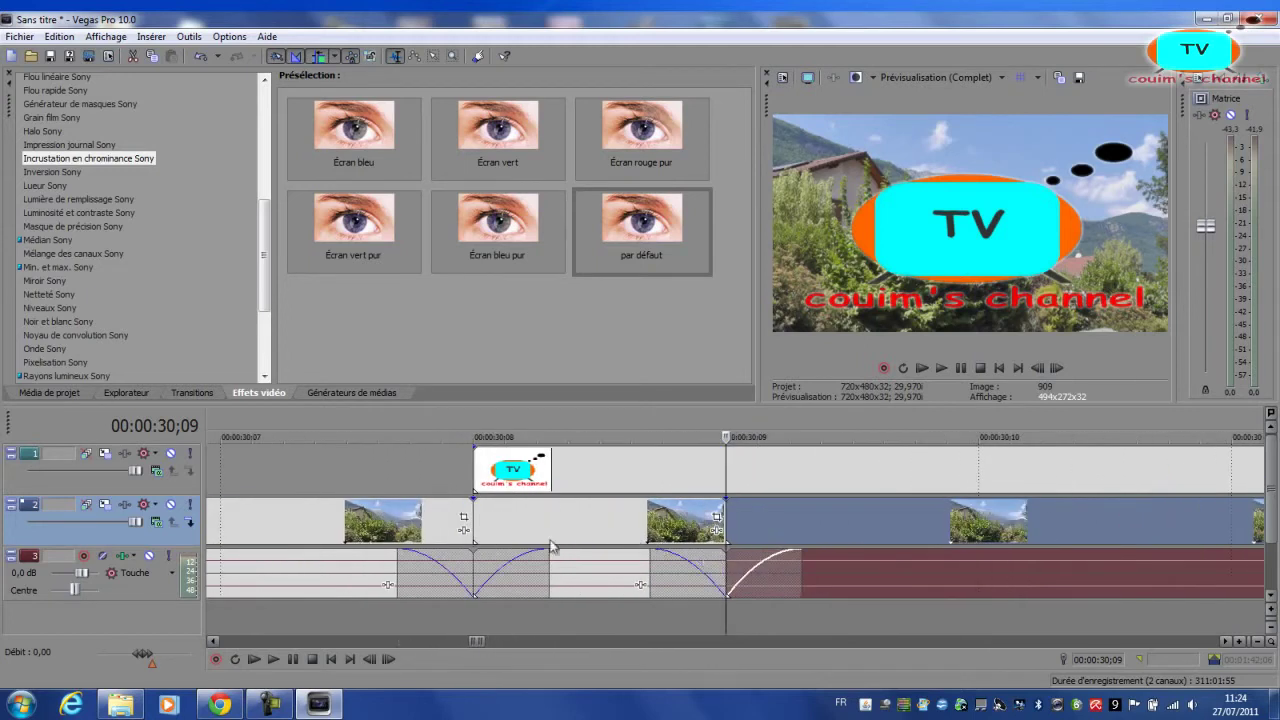
pyautogui.click(464, 516)
pyautogui.click(799, 222)
pyautogui.click(491, 530)
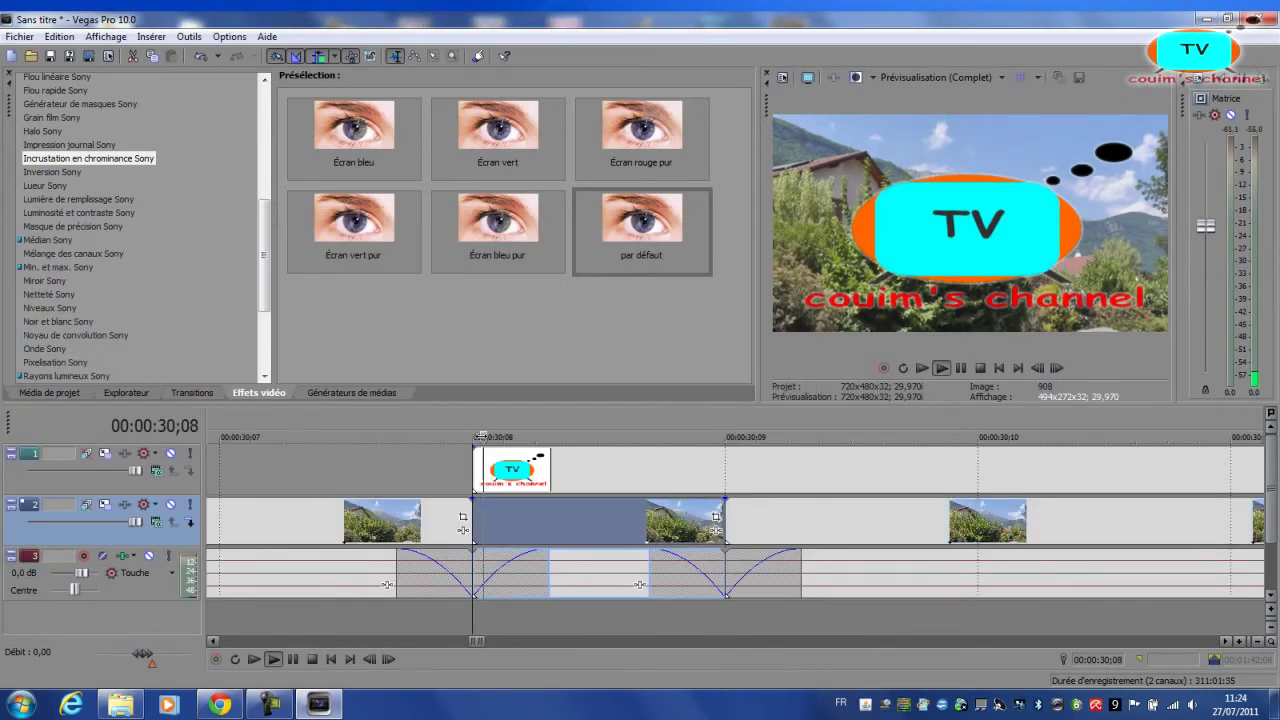
# Step: Step between the edges of the one-frame piece, play through it, and return the cursor to 00:00:30;08
pyautogui.press('Right')
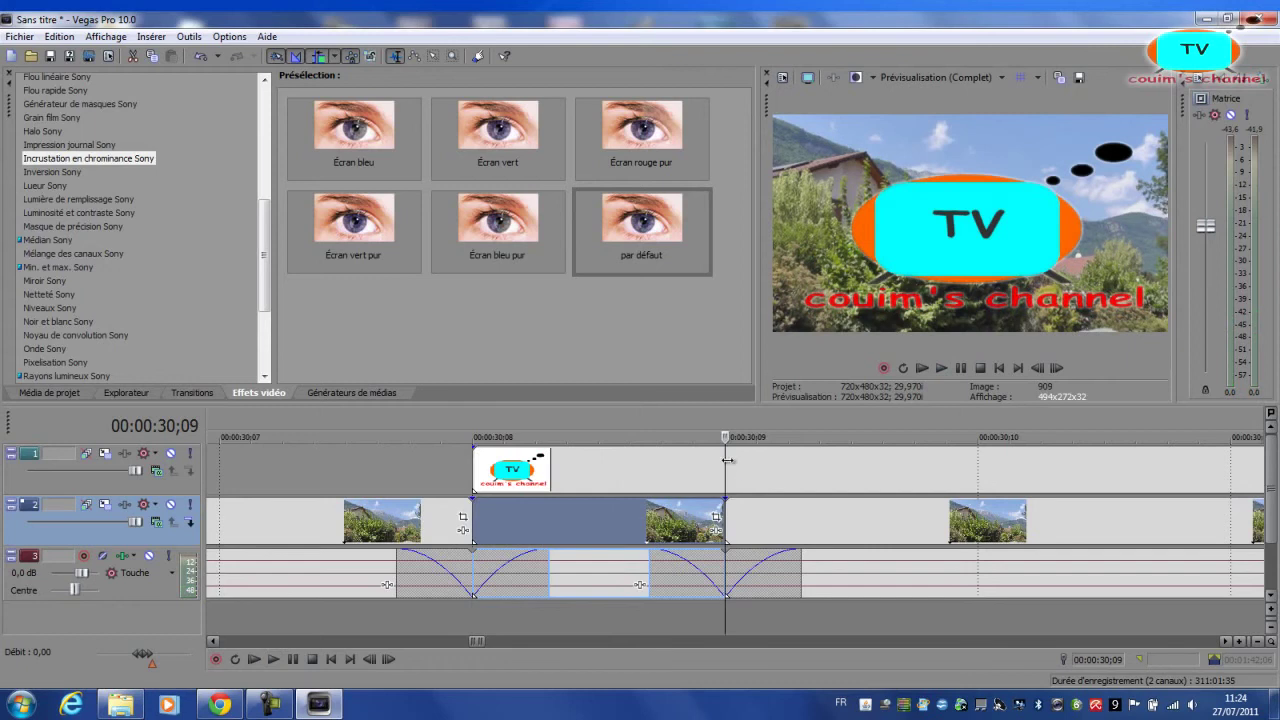
pyautogui.click(530, 530)
pyautogui.press('Right')
pyautogui.press('Left')
pyautogui.click(941, 368)
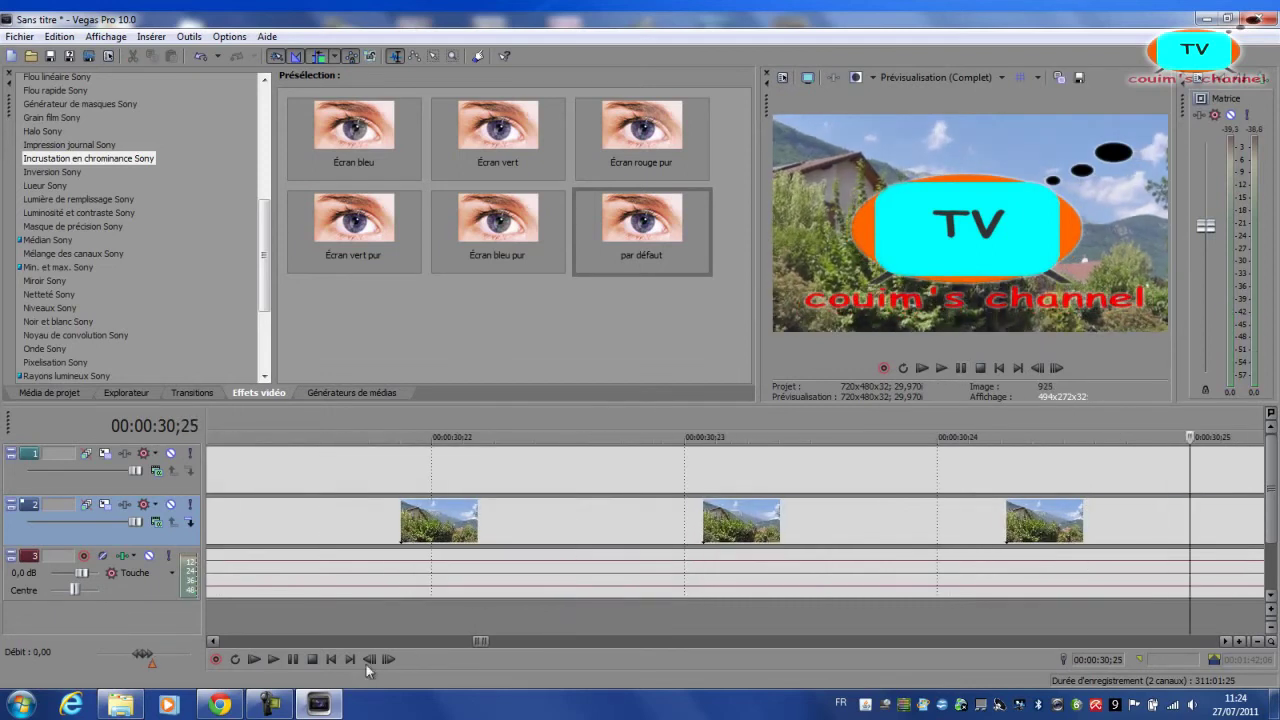
pyautogui.scroll(-5, 394, 598)
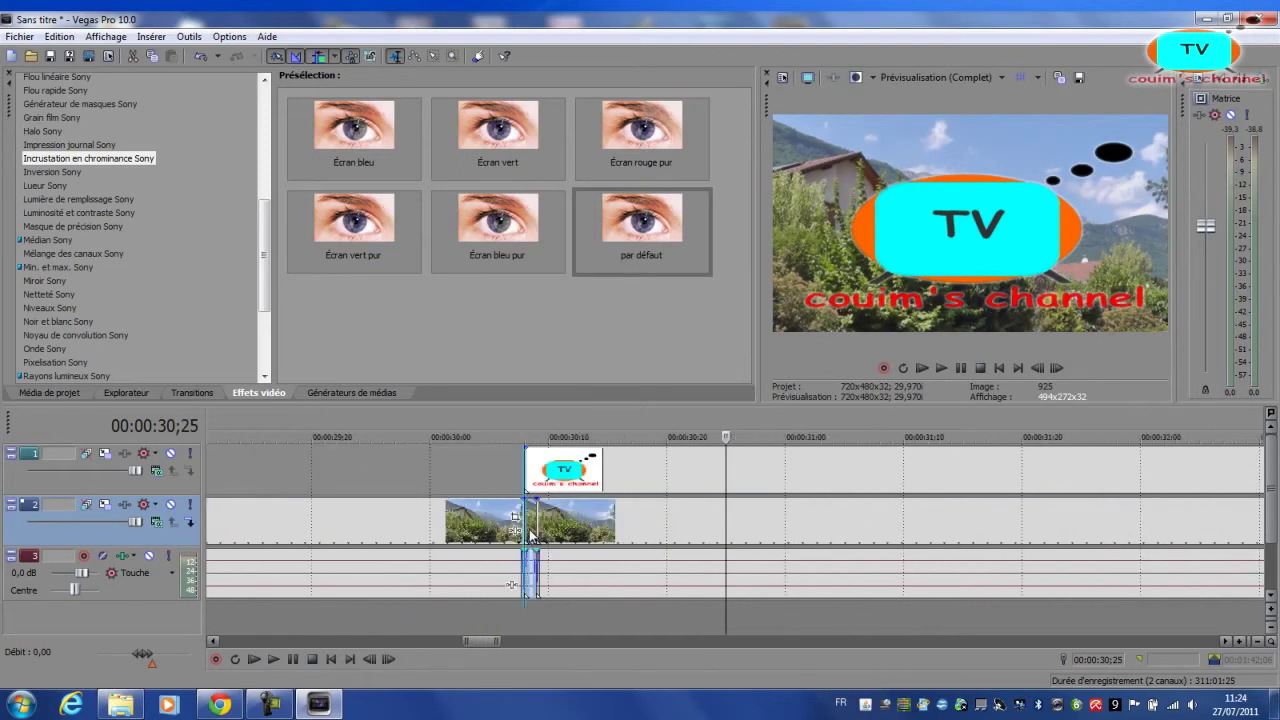
pyautogui.press('space')
pyautogui.scroll(7, 546, 526)
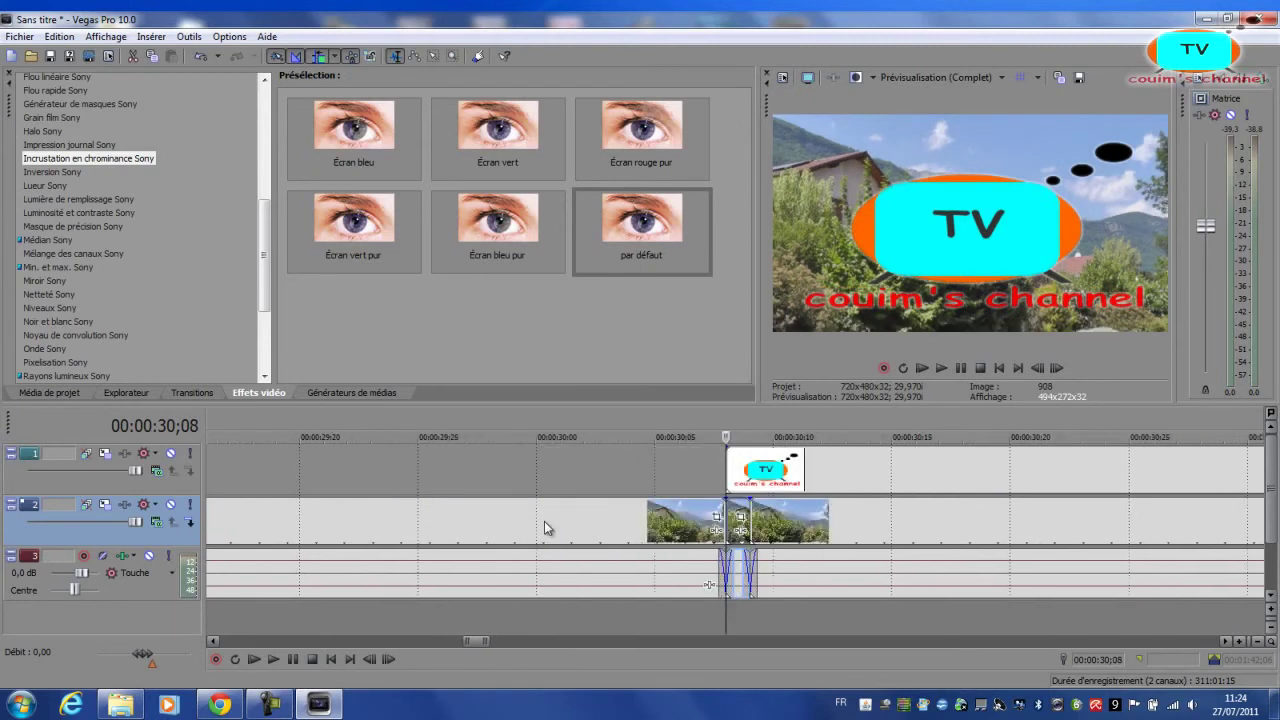
# Step: Add a velocity envelope (Rapidité) to the one-frame video piece
pyautogui.rightClick(741, 530)
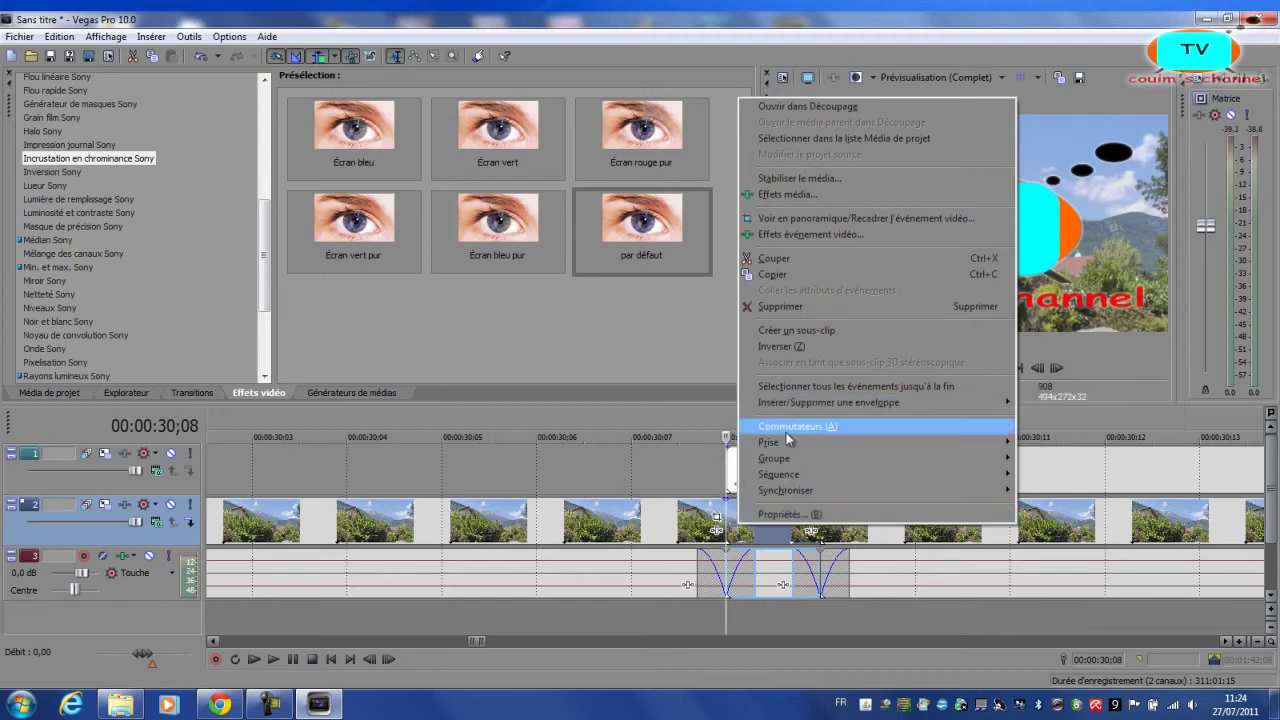
pyautogui.moveTo(800, 403)
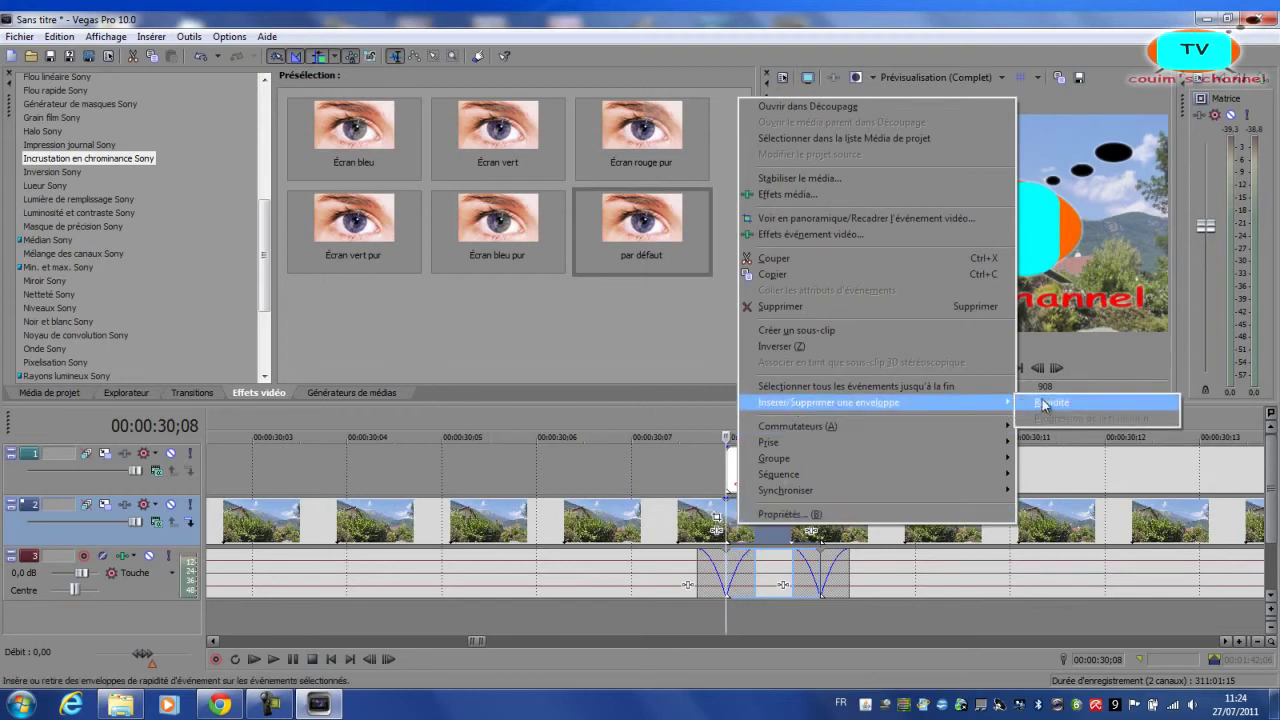
pyautogui.click(1046, 403)
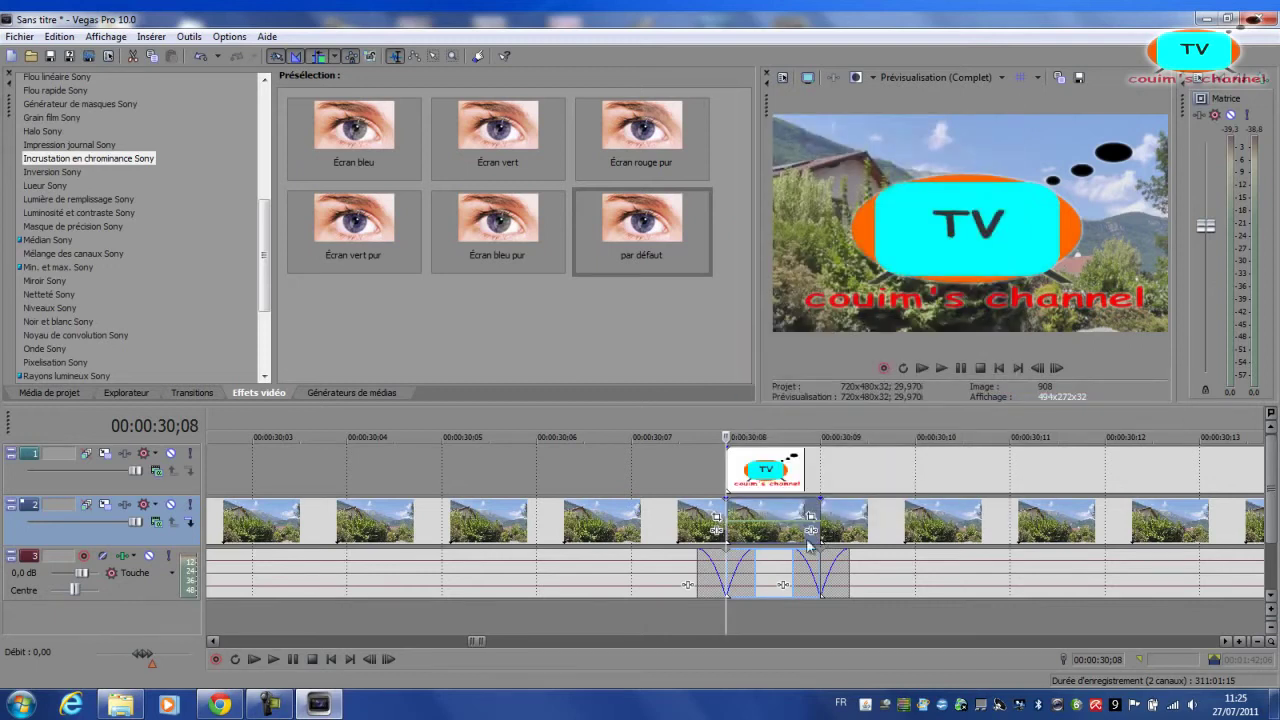
# Step: Set the velocity envelope at the start of the one-frame piece to 0 to freeze the image
pyautogui.scroll(8, 808, 543)
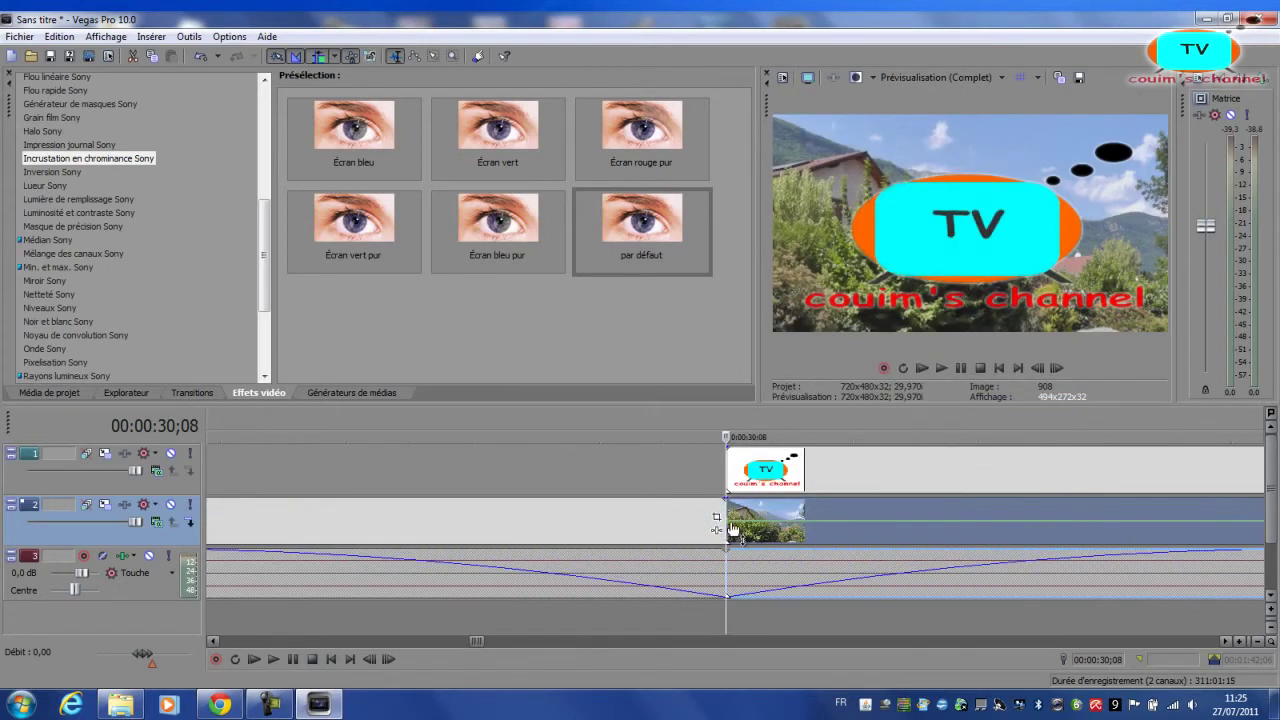
pyautogui.moveTo(731, 528)
pyautogui.rightClick(727, 529)
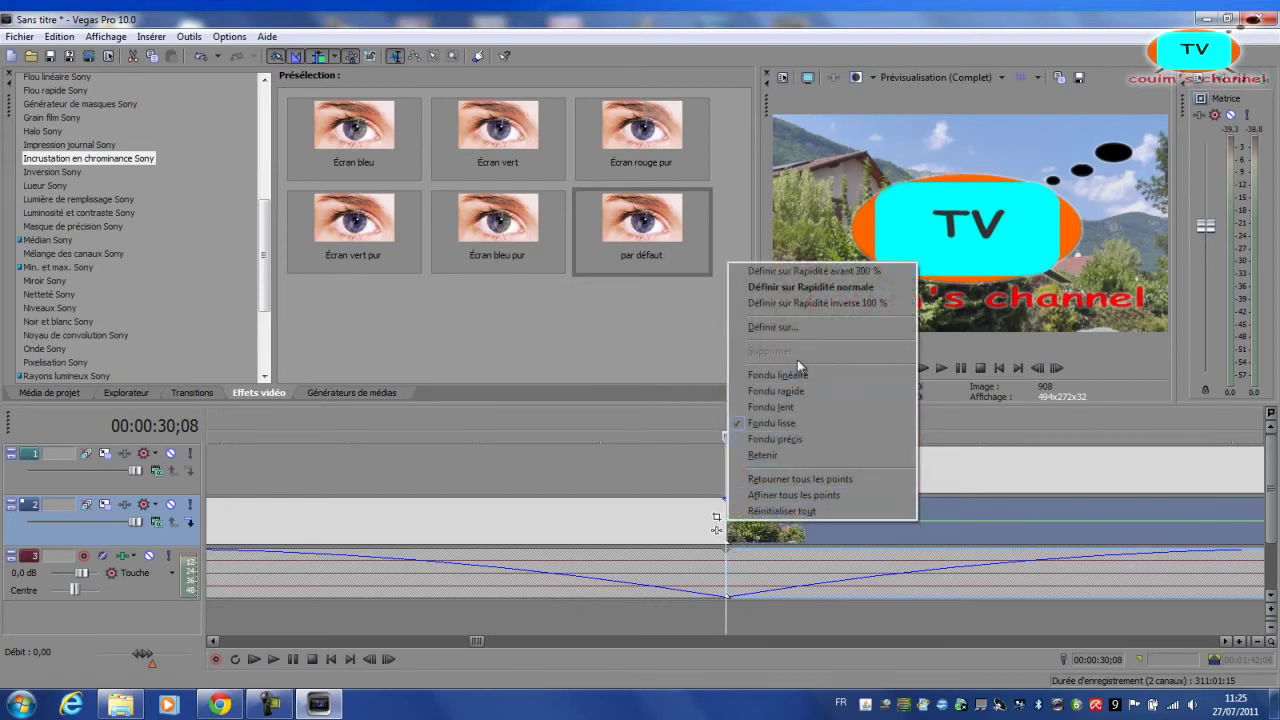
pyautogui.click(770, 327)
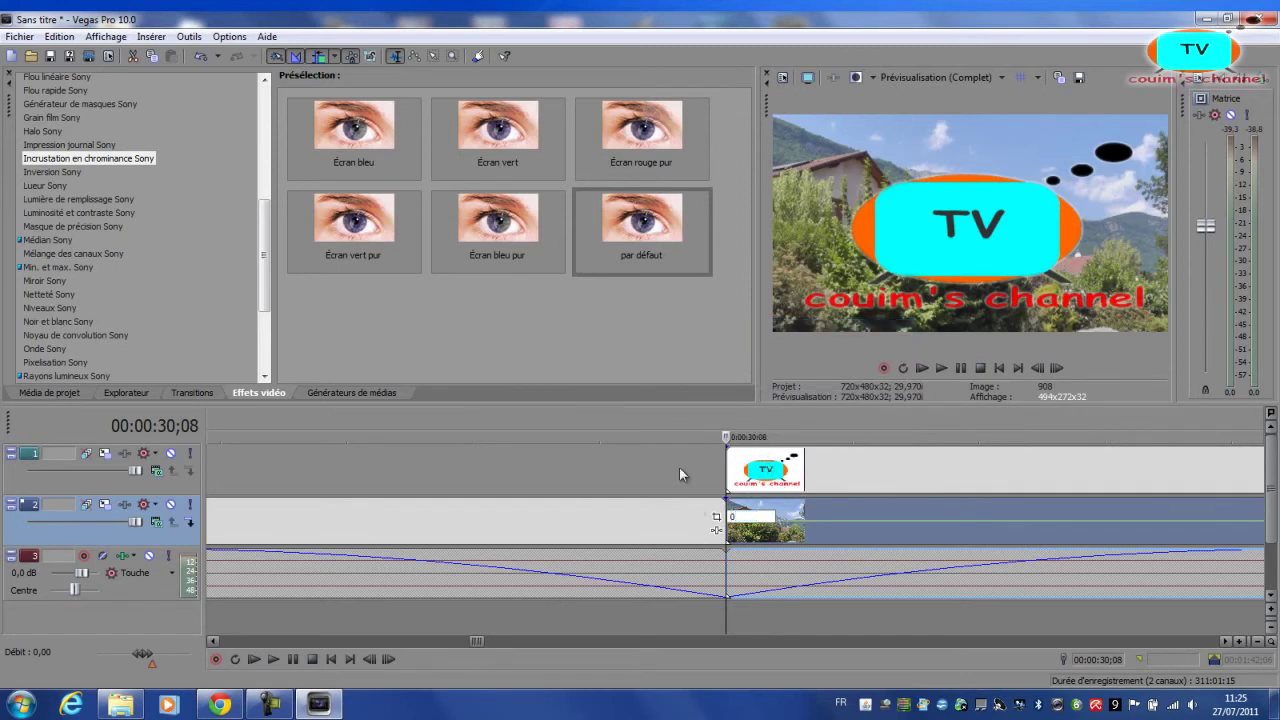
pyautogui.press('Return')
pyautogui.scroll(-3, 700, 470)
# Step: Move the remaining clip after the frozen frame further along the timeline to make room for extending the frame
pyautogui.scroll(3, 741, 481)
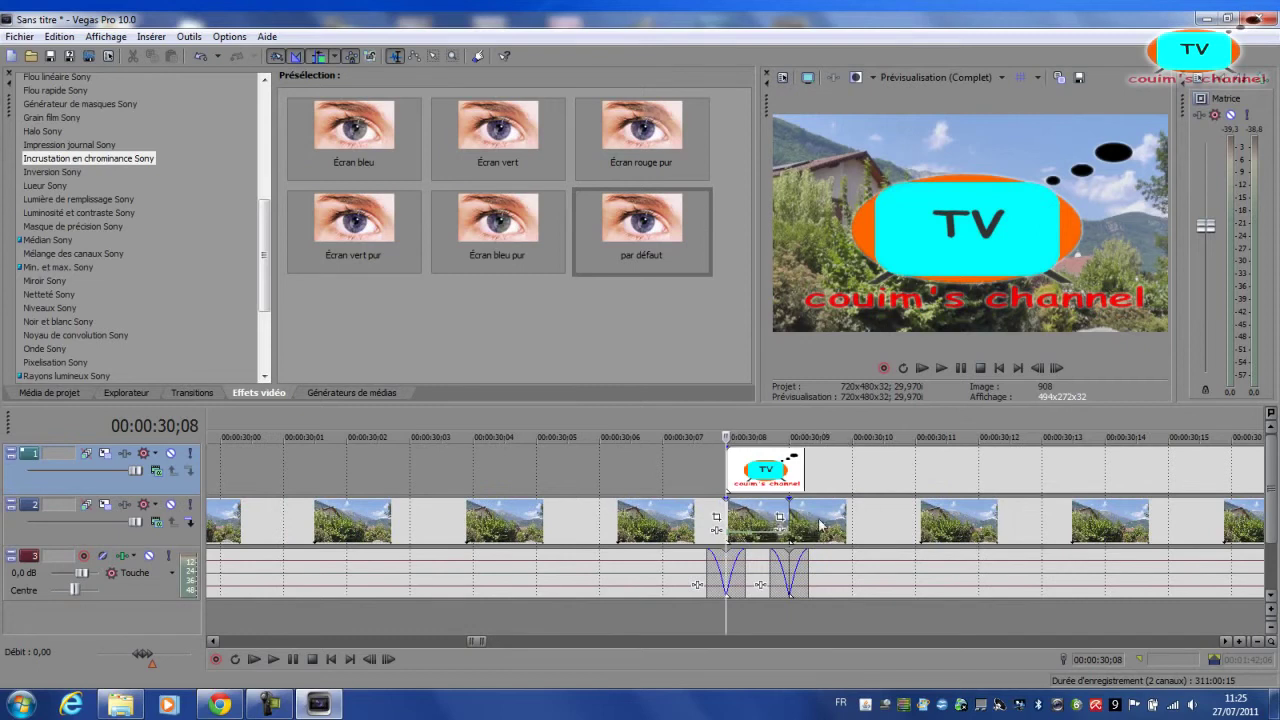
pyautogui.moveTo(862, 532); pyautogui.dragTo(1200, 545)
pyautogui.scroll(-5, 1148, 537)
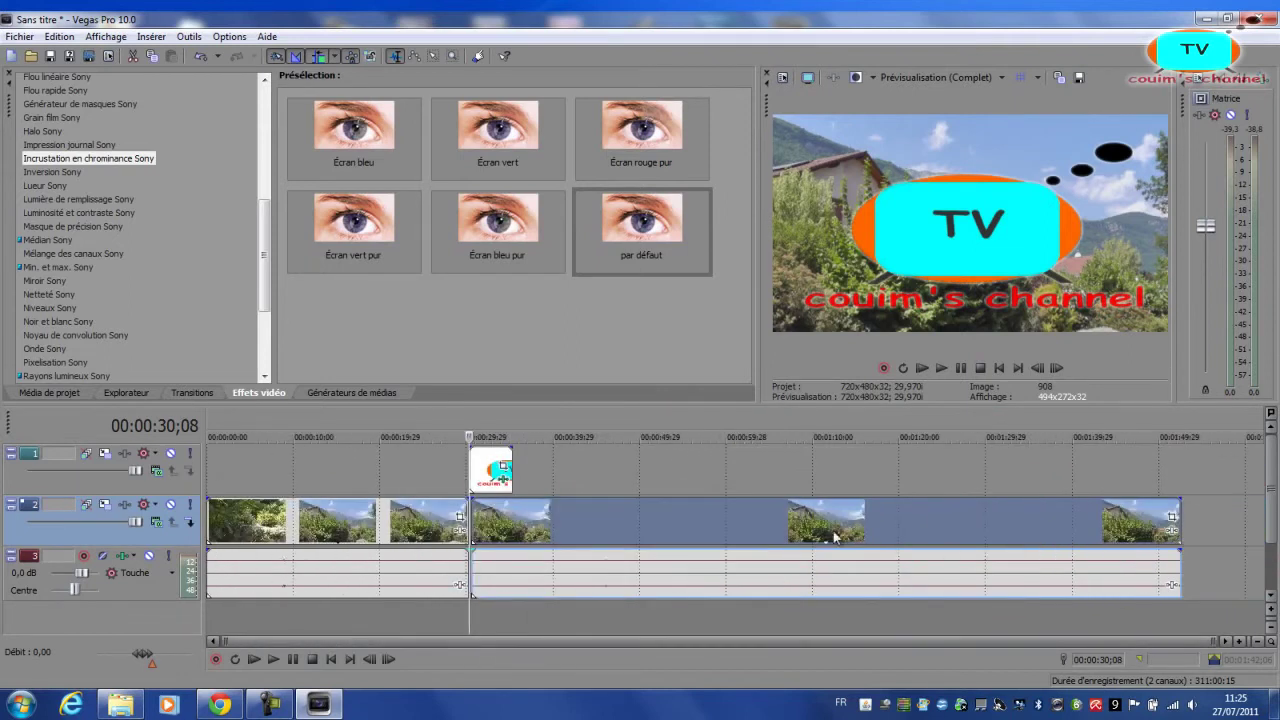
pyautogui.scroll(5, 698, 555)
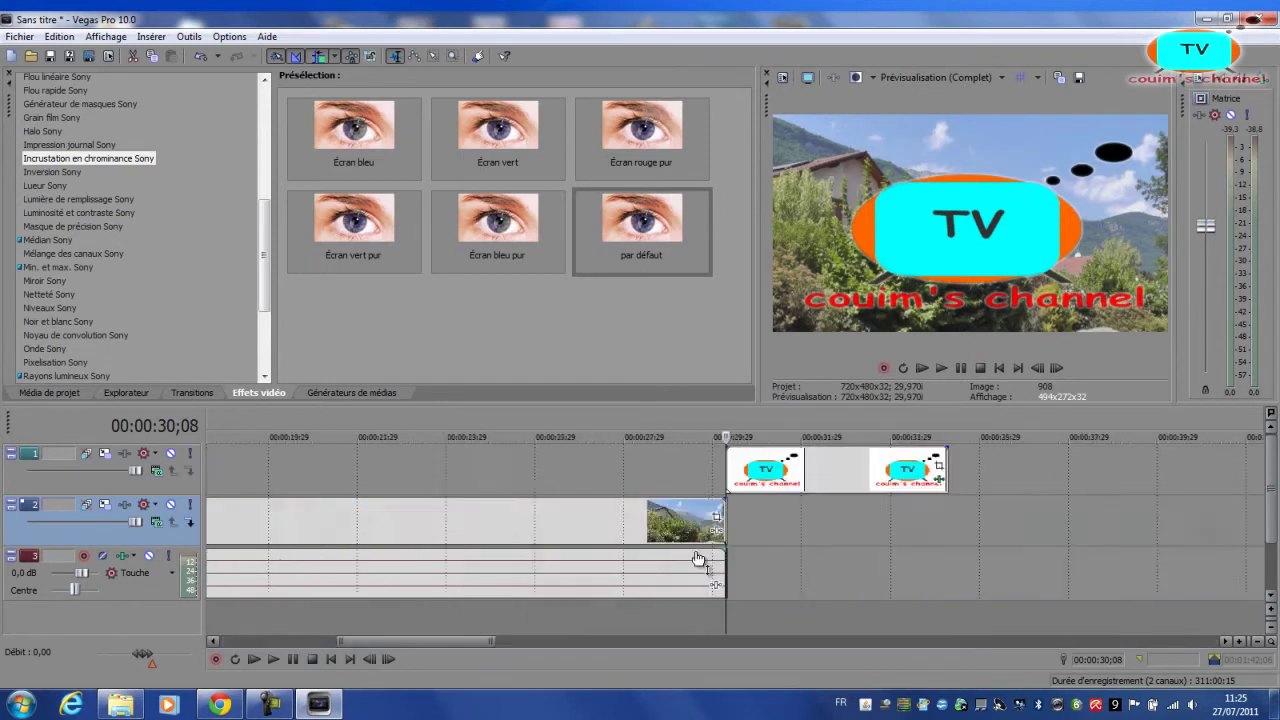
pyautogui.scroll(10, 698, 555)
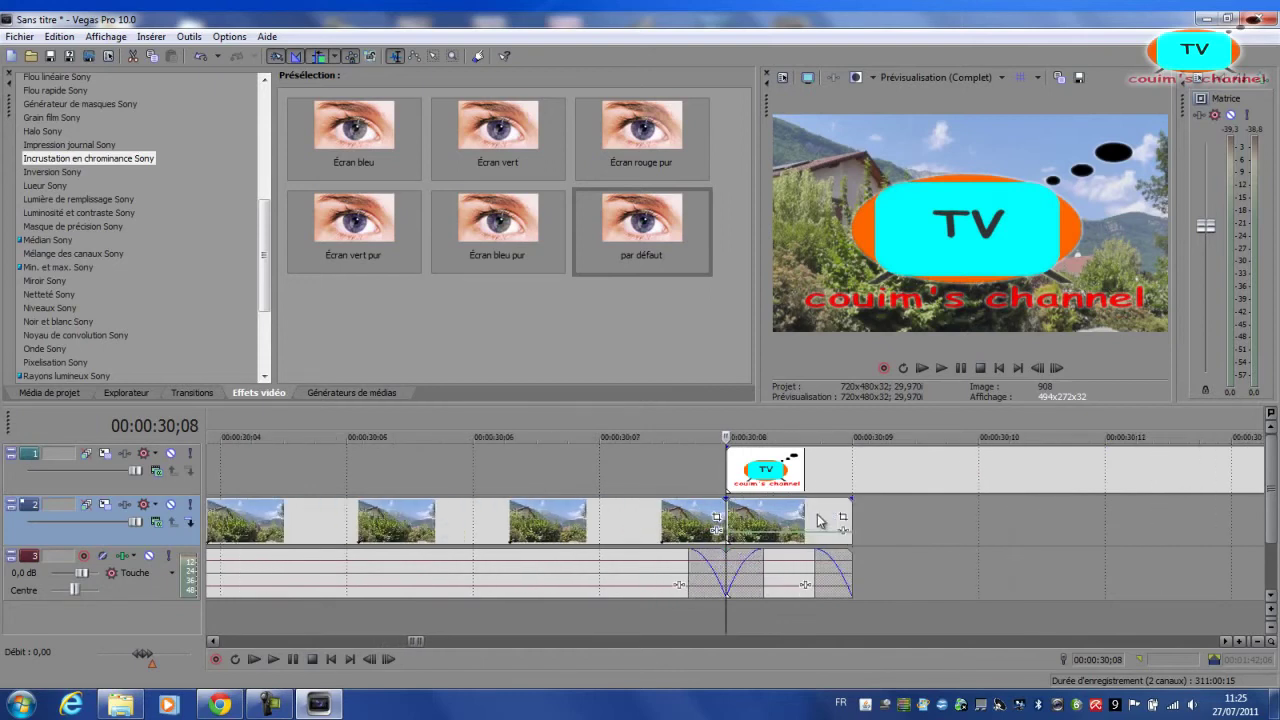
# Step: Extend the frozen piece to the logo's end and move the remaining clip back against it
pyautogui.click(818, 519)
pyautogui.moveTo(852, 520); pyautogui.dragTo(1230, 518)
pyautogui.moveTo(1206, 584); pyautogui.dragTo(1178, 584)
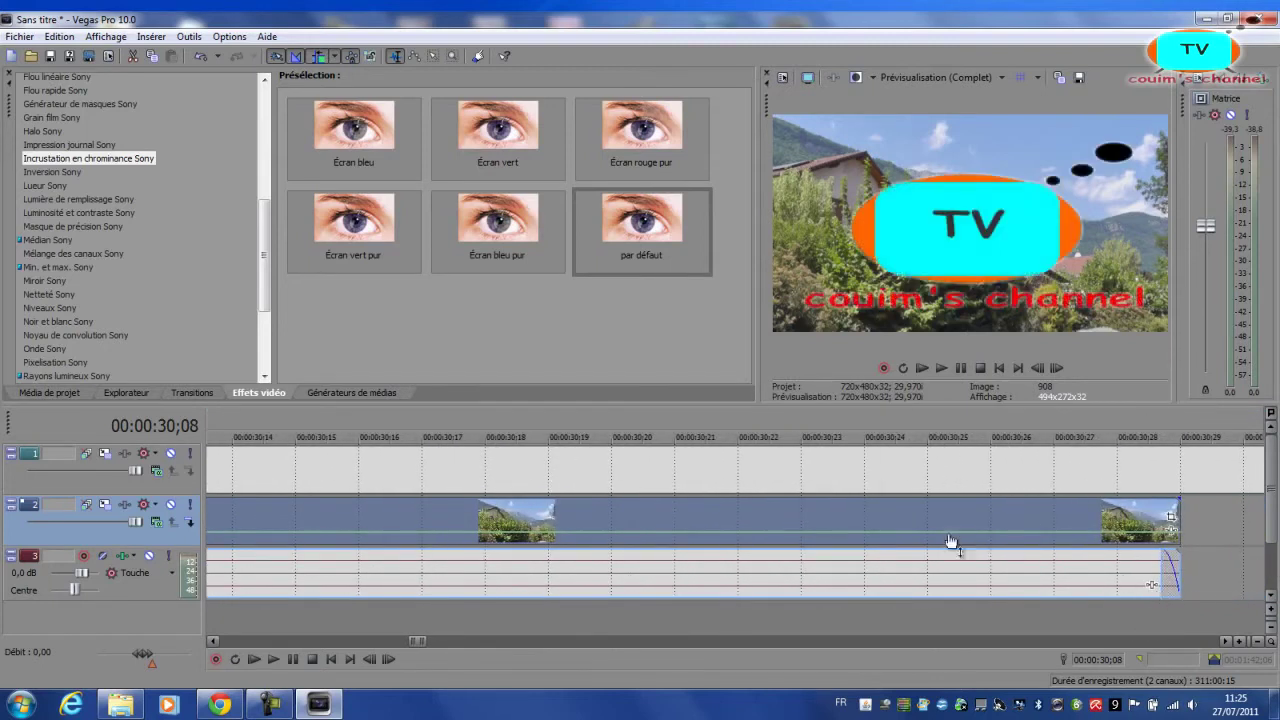
pyautogui.click(914, 530)
pyautogui.scroll(-5, 890, 523)
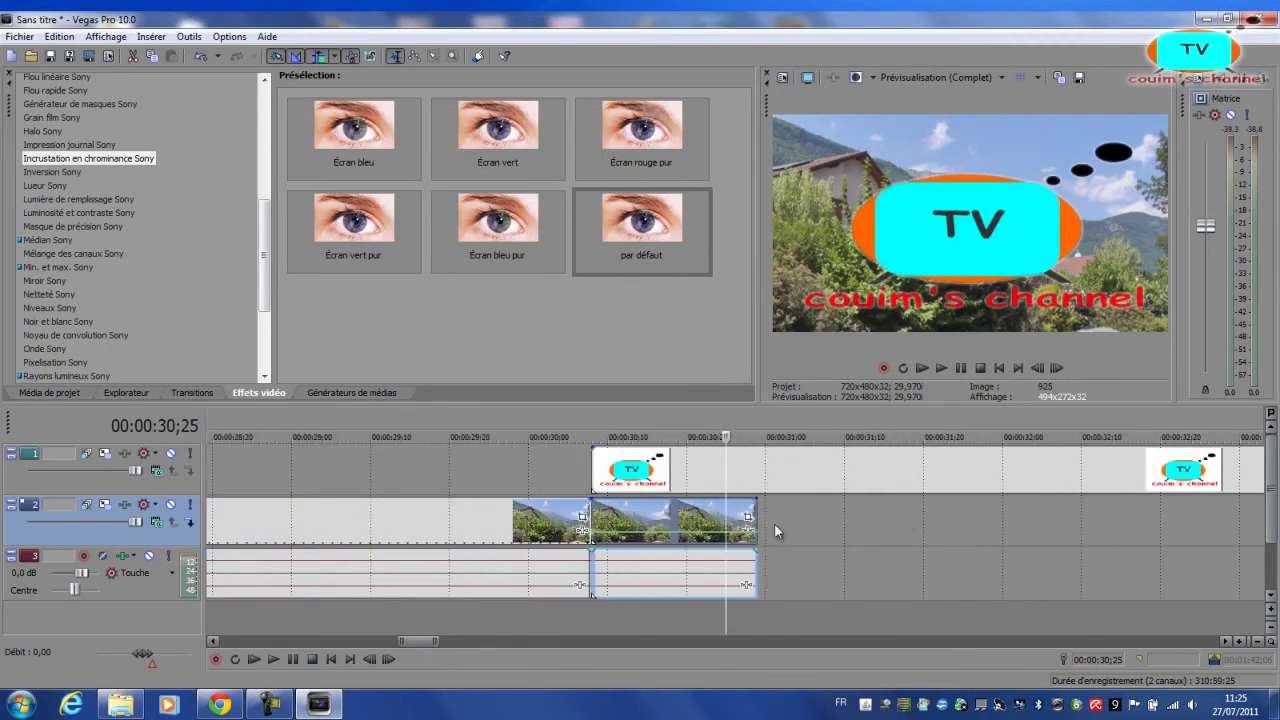
pyautogui.moveTo(757, 523); pyautogui.dragTo(1140, 532)
pyautogui.scroll(-6, 1152, 543)
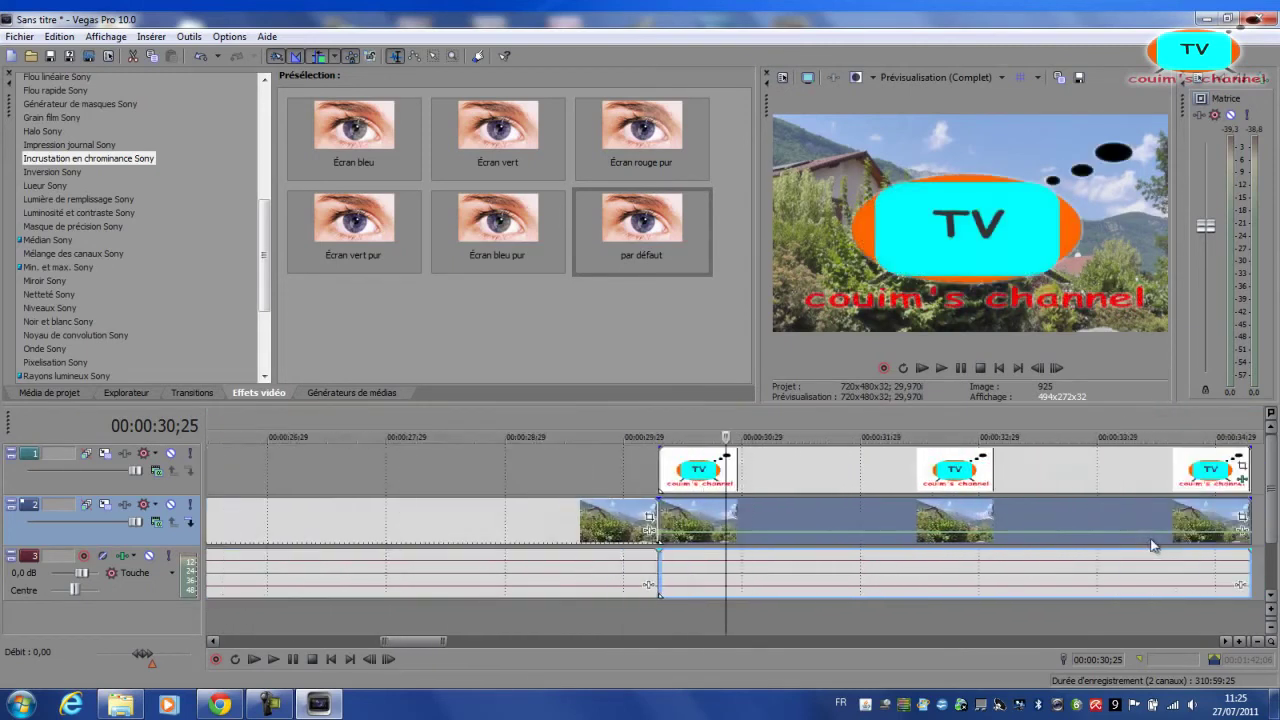
pyautogui.scroll(-3, 1152, 539)
pyautogui.moveTo(1037, 520); pyautogui.dragTo(467, 548)
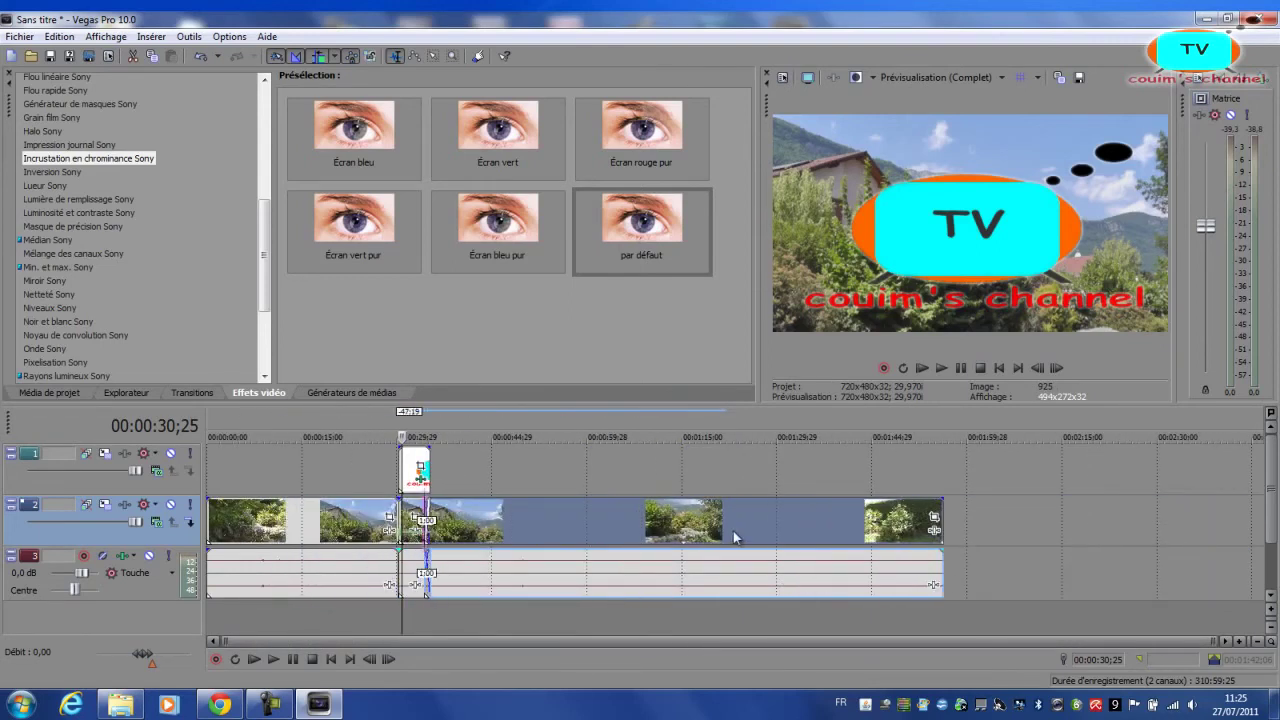
# Step: Play from 00:00:24;18 through the frozen section with the logo, pausing to check the freeze effect
pyautogui.click(362, 472)
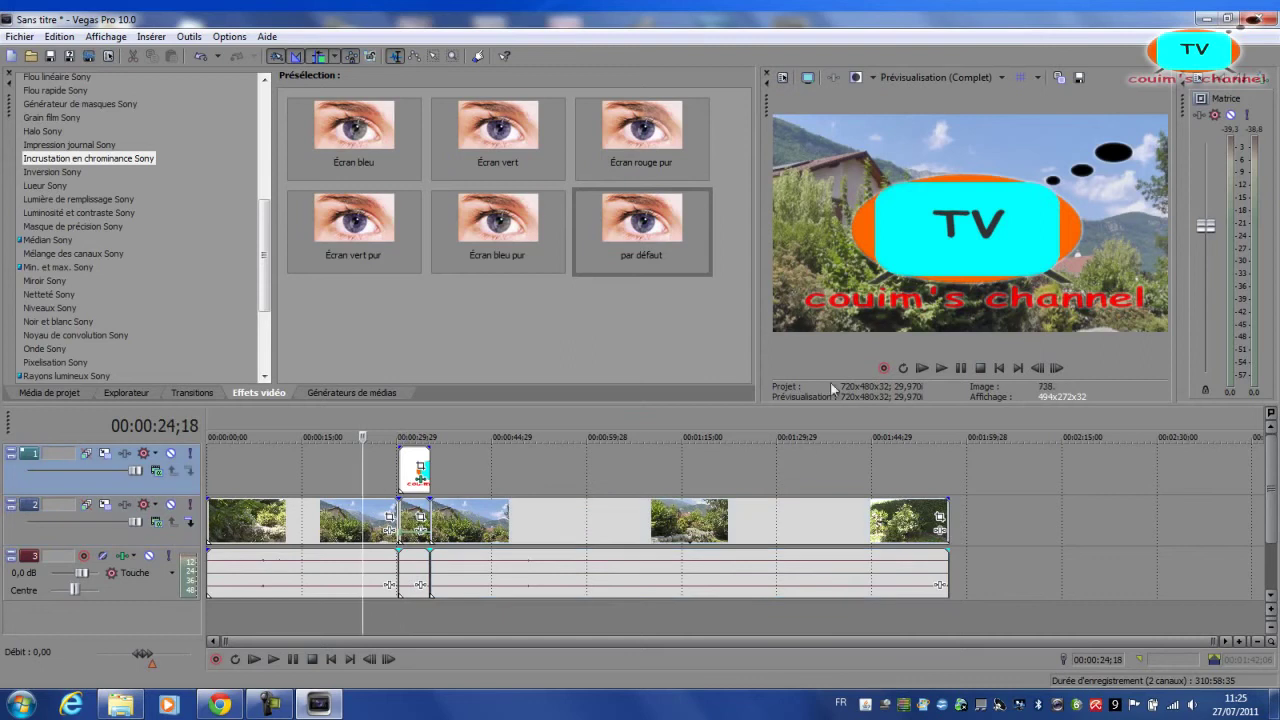
pyautogui.click(939, 368)
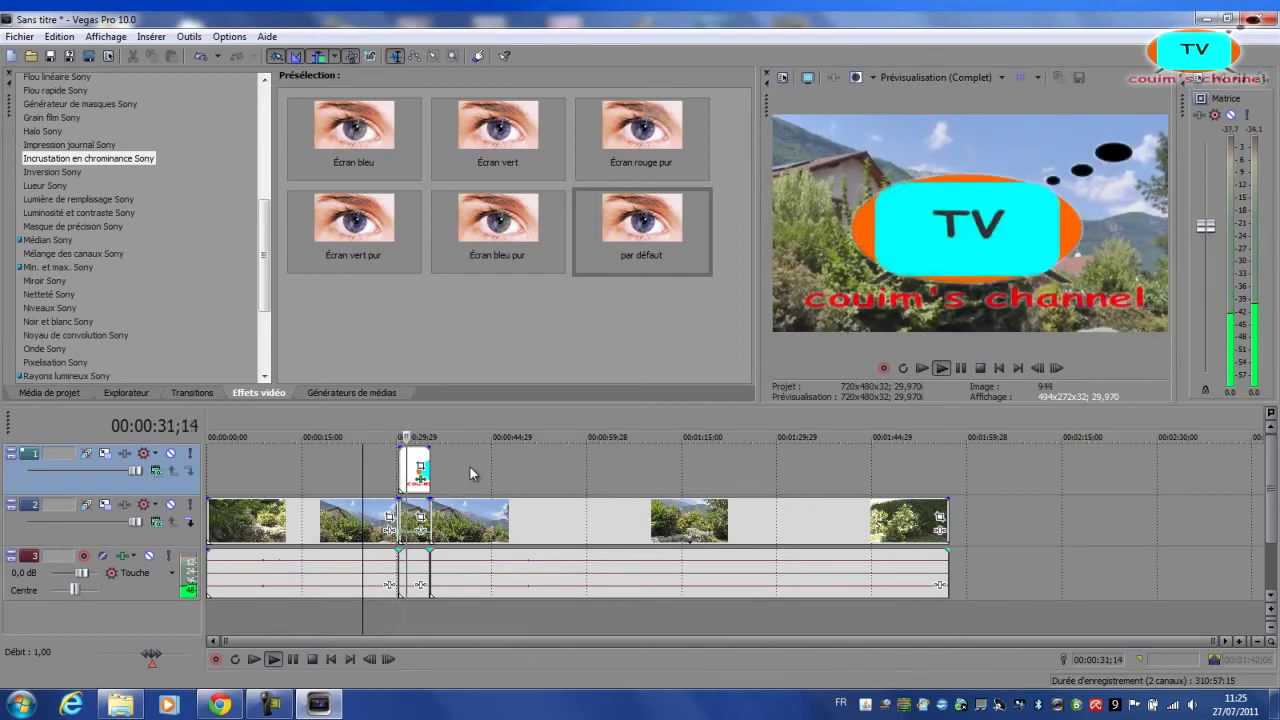
pyautogui.click(960, 368)
pyautogui.click(939, 368)
pyautogui.click(961, 368)
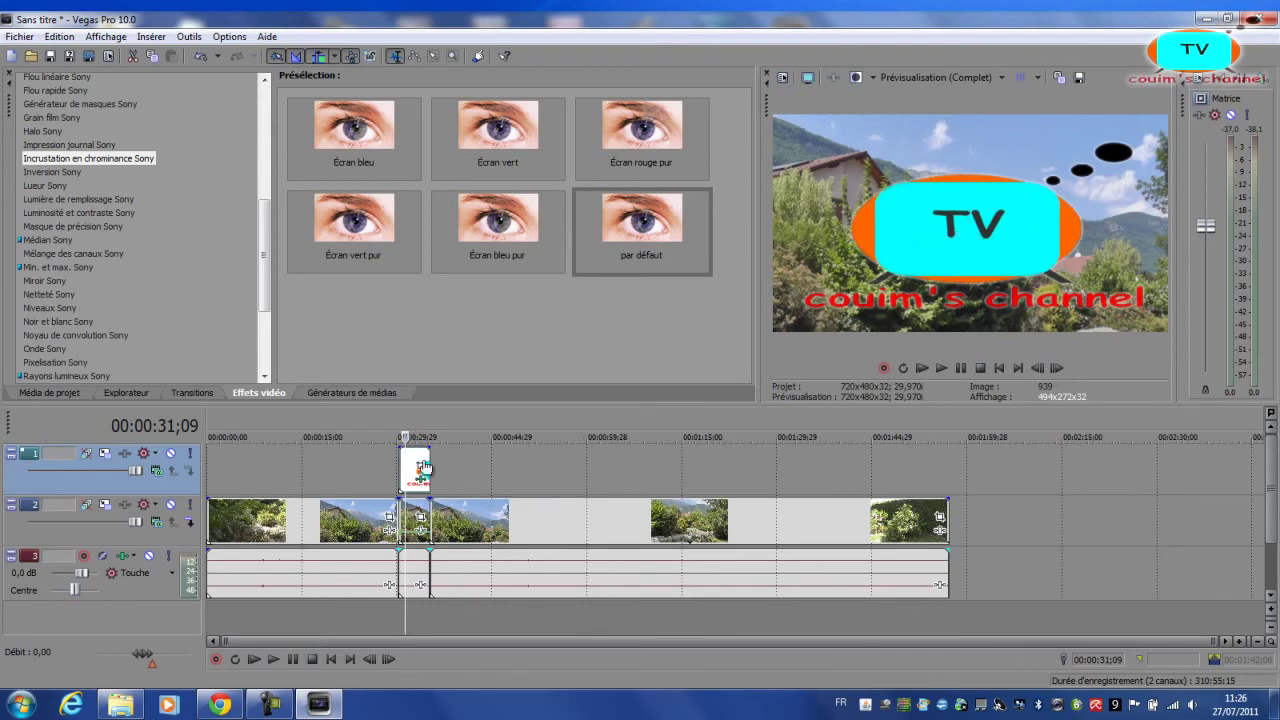
# Step: Shrink and reposition the logo with a 3504 × 1971 pan/crop frame centred at 1064, 708, and close the crop window
pyautogui.click(420, 465)
pyautogui.scroll(-3, 420, 465)
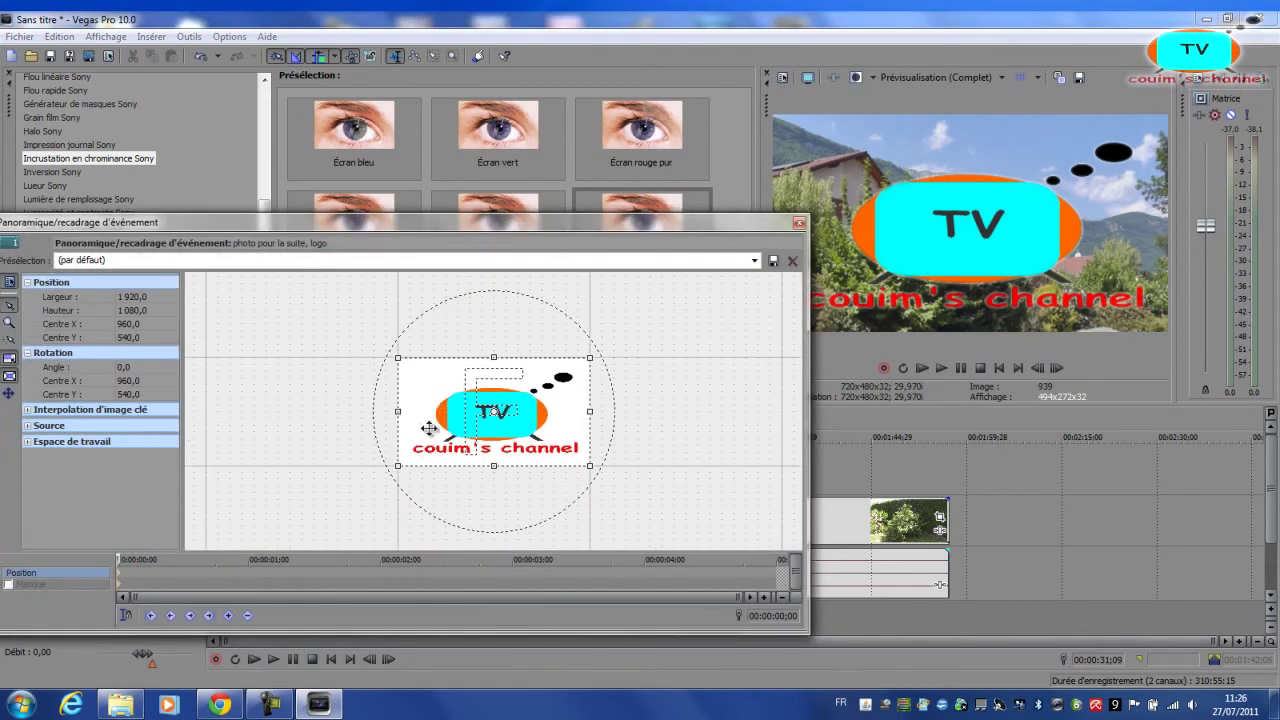
pyautogui.moveTo(407, 470); pyautogui.dragTo(330, 518)
pyautogui.moveTo(455, 412); pyautogui.dragTo(467, 440)
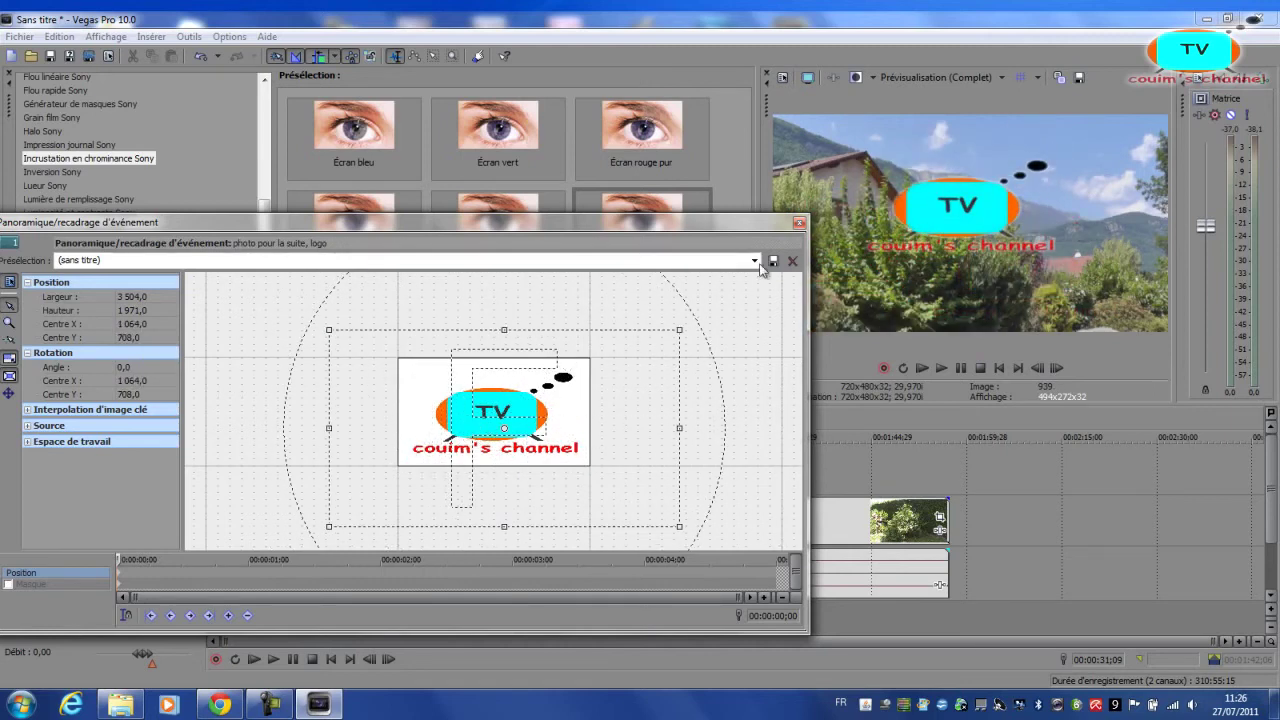
pyautogui.click(800, 223)
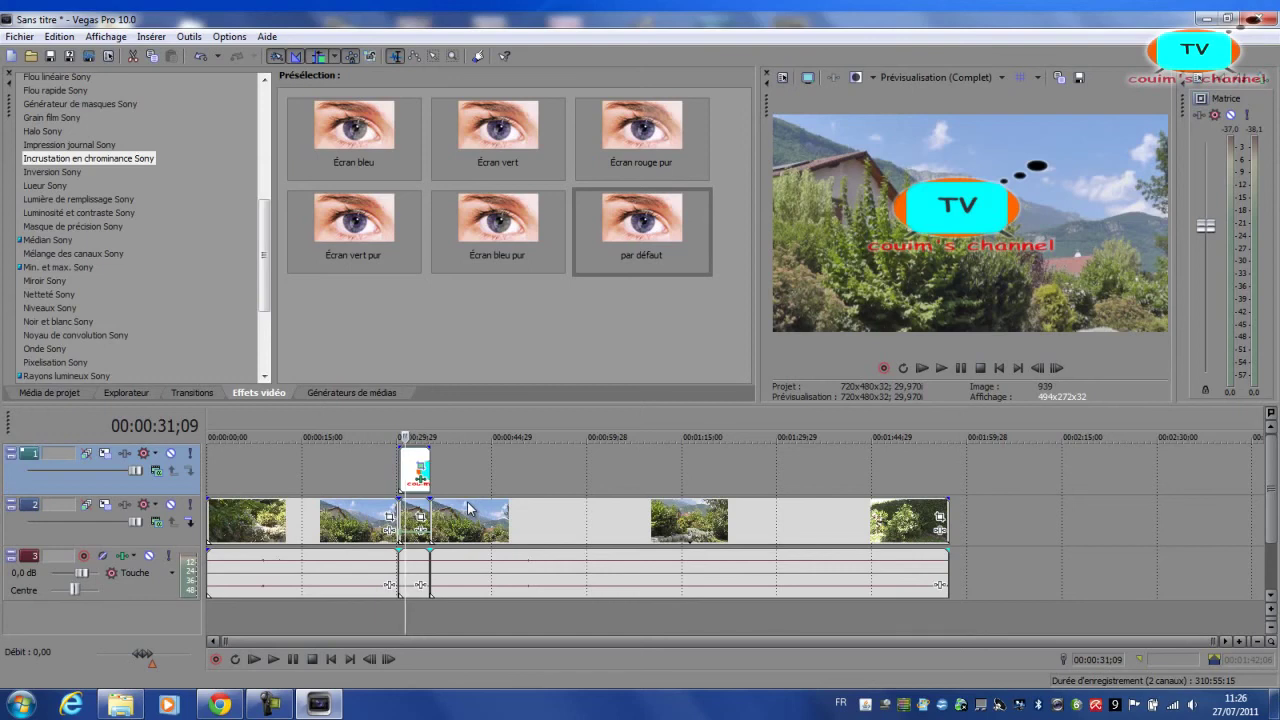
# Step: Place the cursor in the frozen section at 00:00:31;28 and move the logo event away to around 00:01:15
pyautogui.click(475, 437)
pyautogui.click(351, 488)
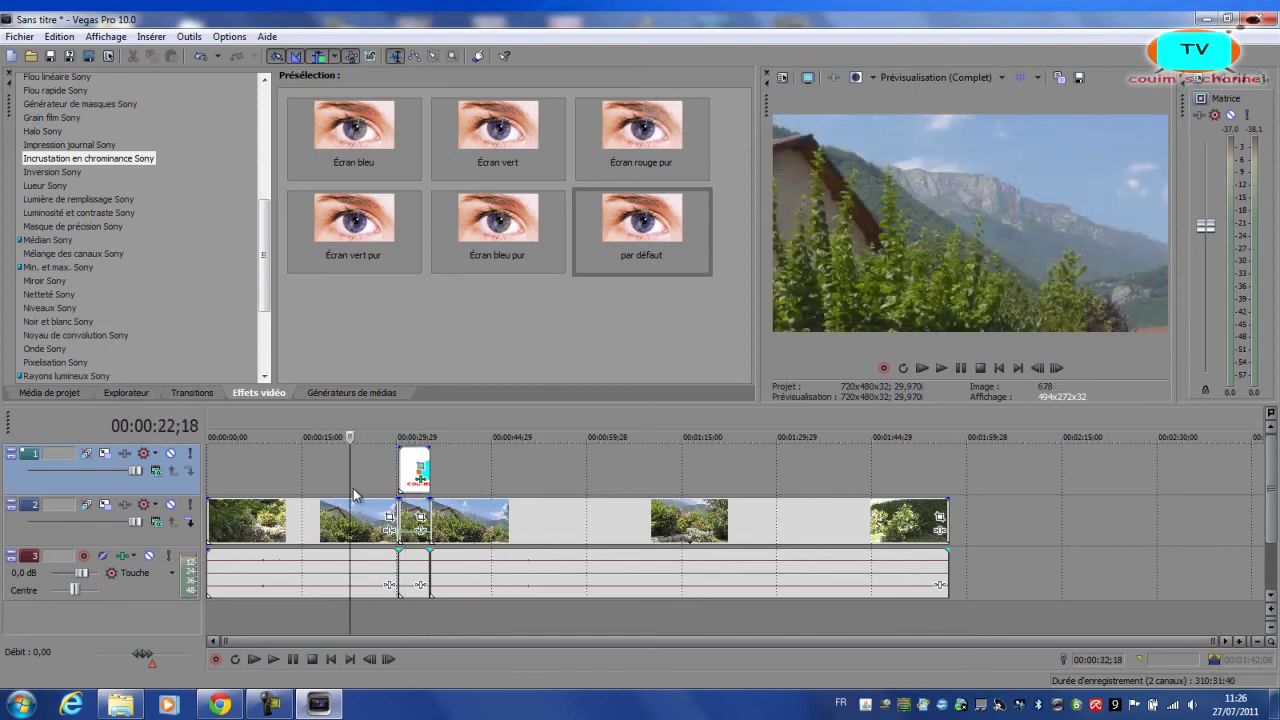
pyautogui.click(410, 480)
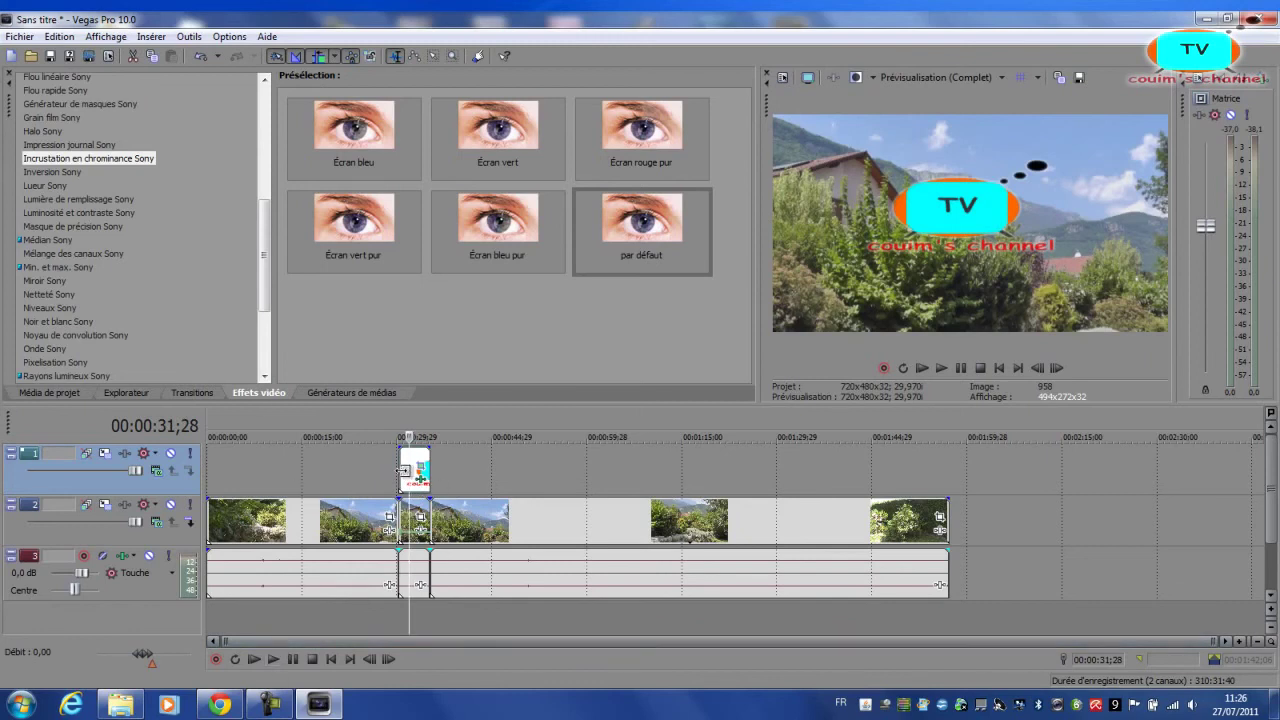
pyautogui.moveTo(418, 465); pyautogui.dragTo(683, 470)
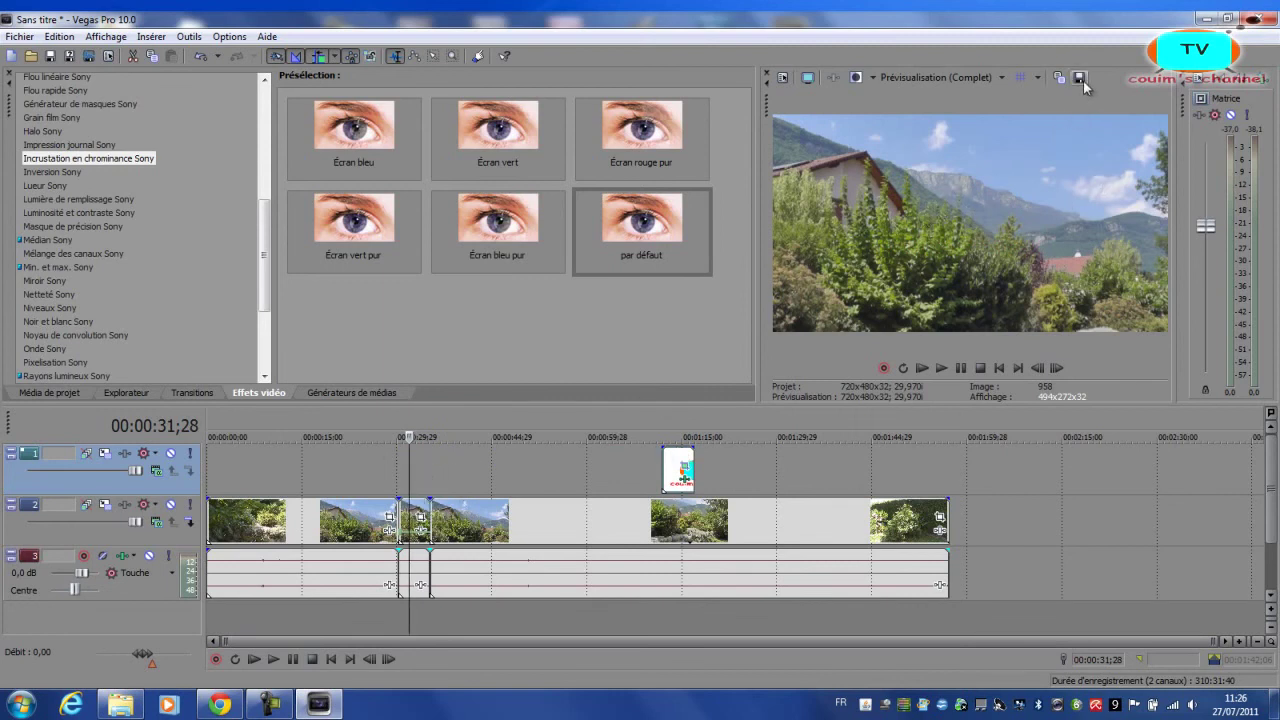
# Step: Inspect the image type options for saving the preview snapshot to a file, keep Joint Picture Experts Group (*.jpg), and dismiss the dialog without saving
pyautogui.click(1080, 78)
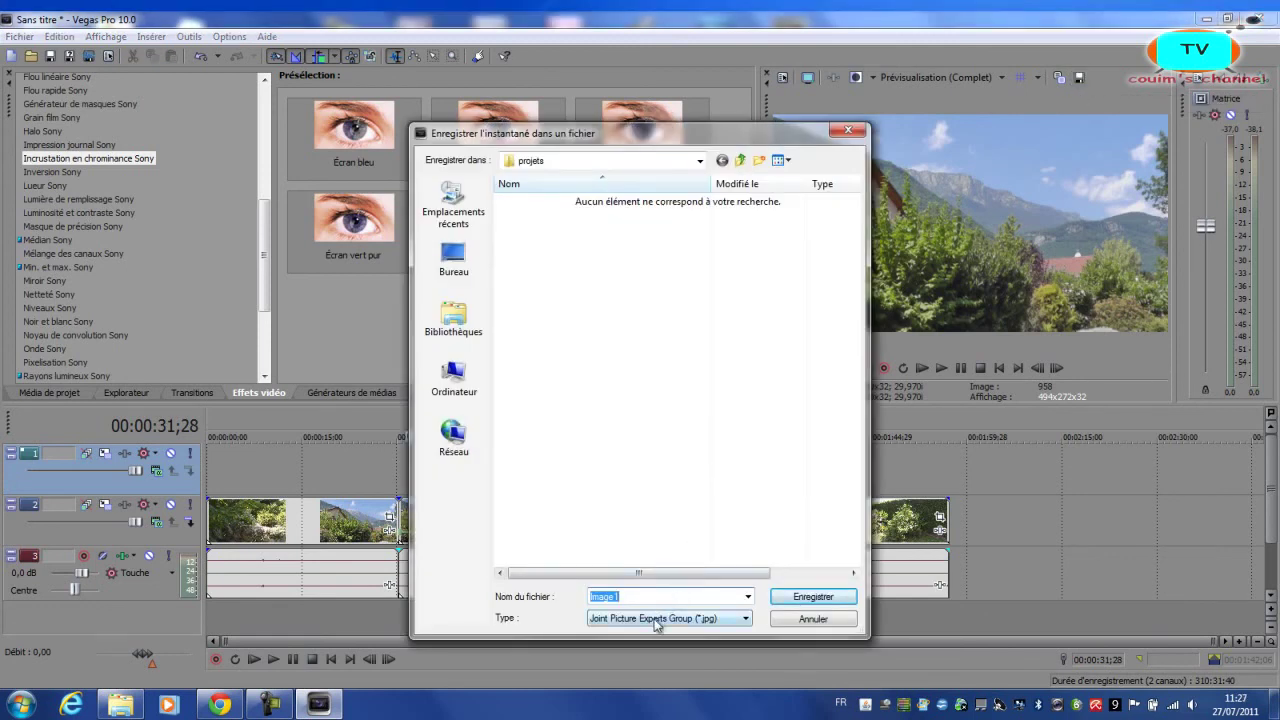
pyautogui.click(656, 624)
pyautogui.click(656, 630)
pyautogui.click(812, 618)
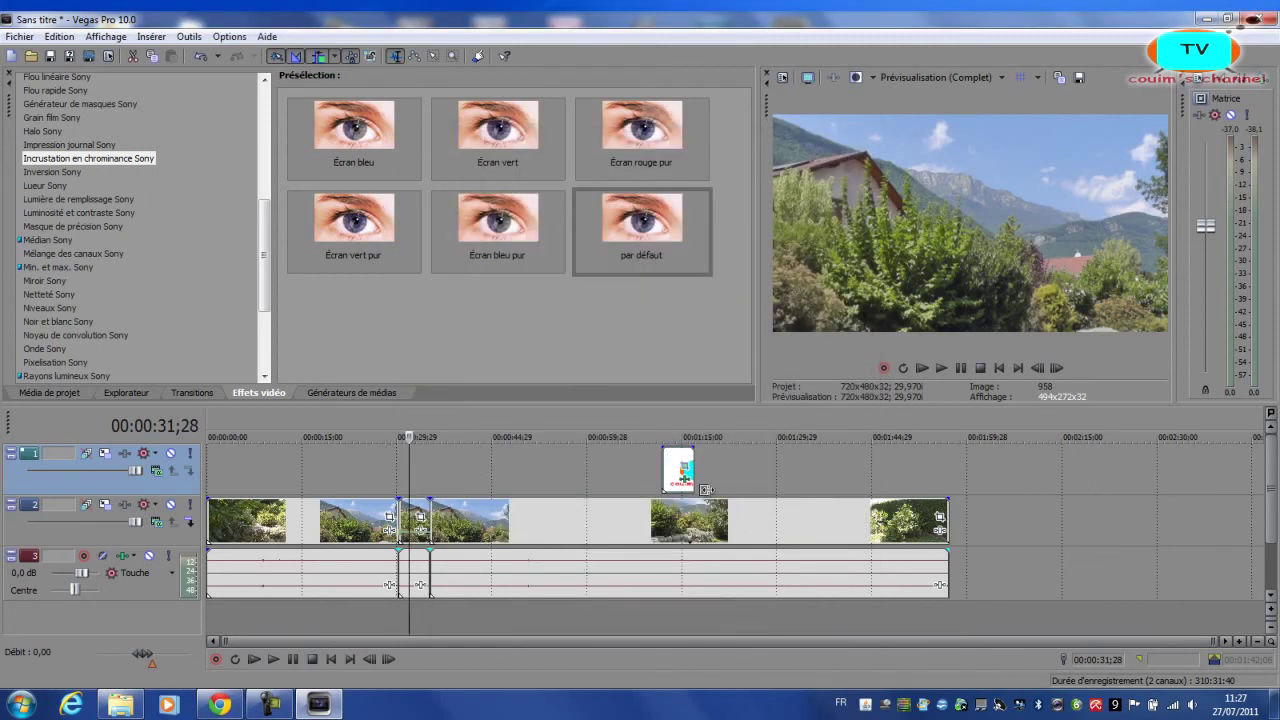
# Step: Move the logo event back over the frozen section, check it in the preview, and delete it from the timeline
pyautogui.moveTo(672, 474); pyautogui.dragTo(406, 466)
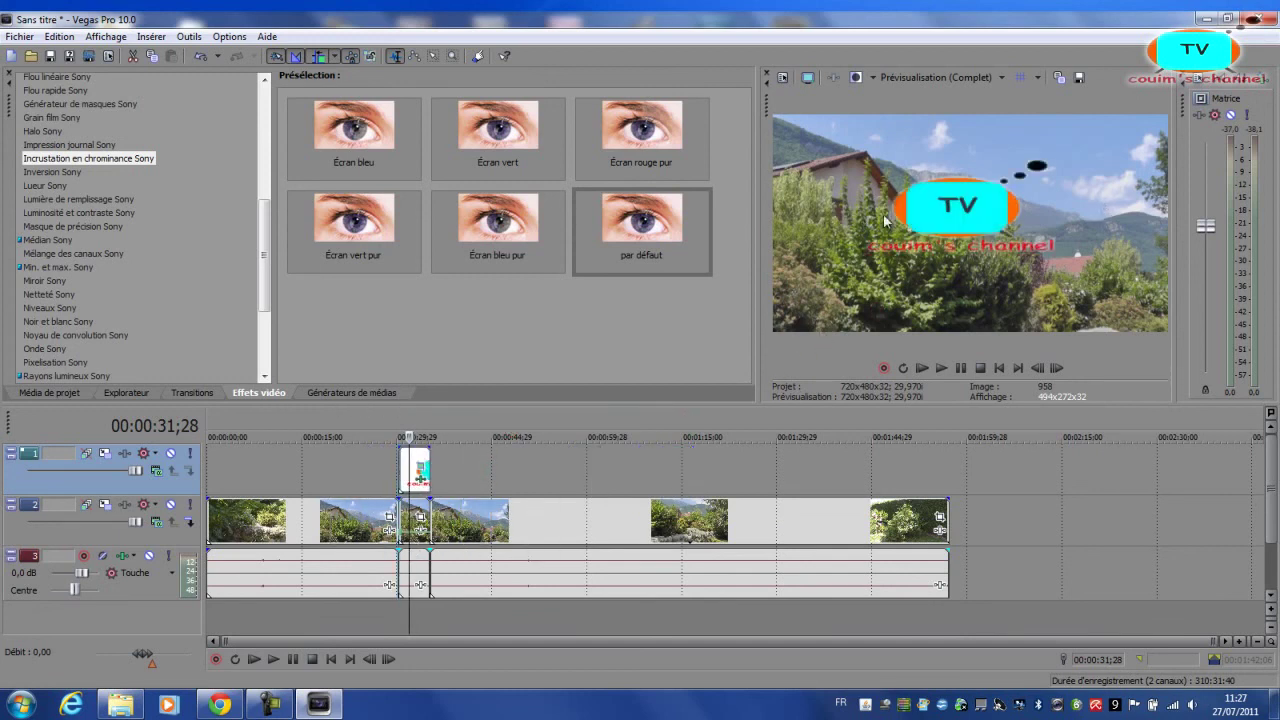
pyautogui.press('Delete')
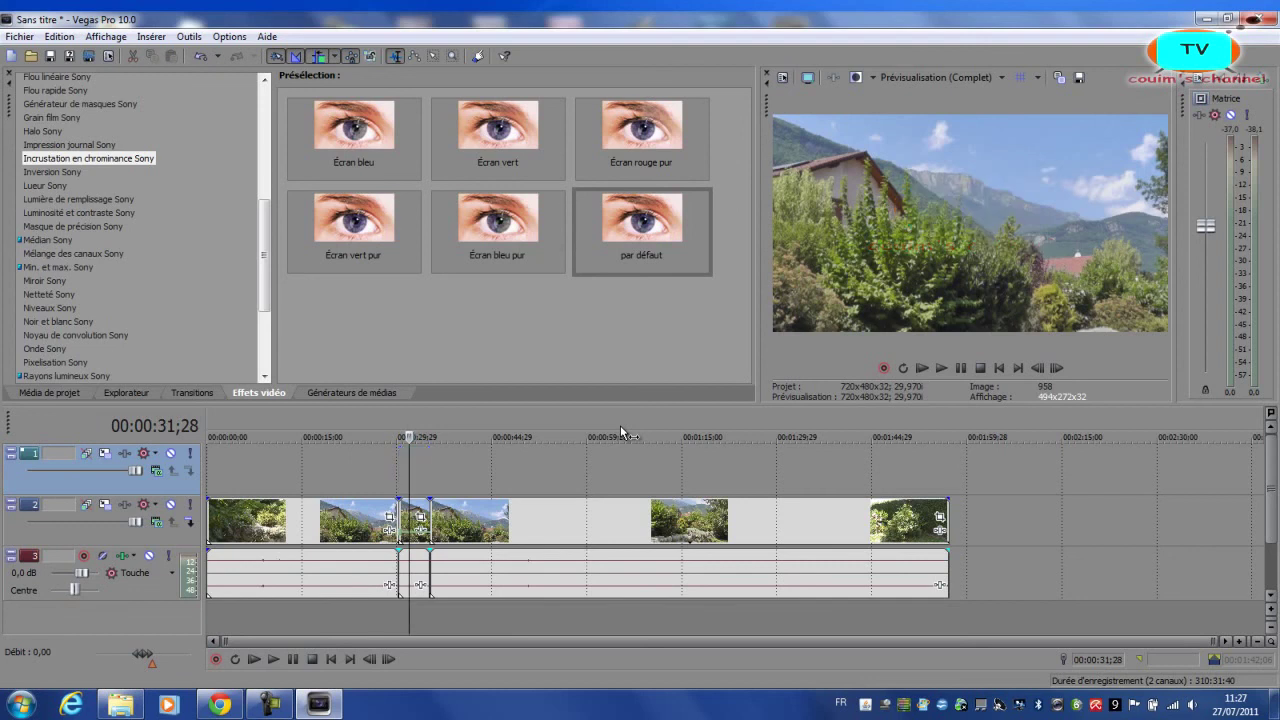
pyautogui.moveTo(959, 470); pyautogui.dragTo(1077, 514)
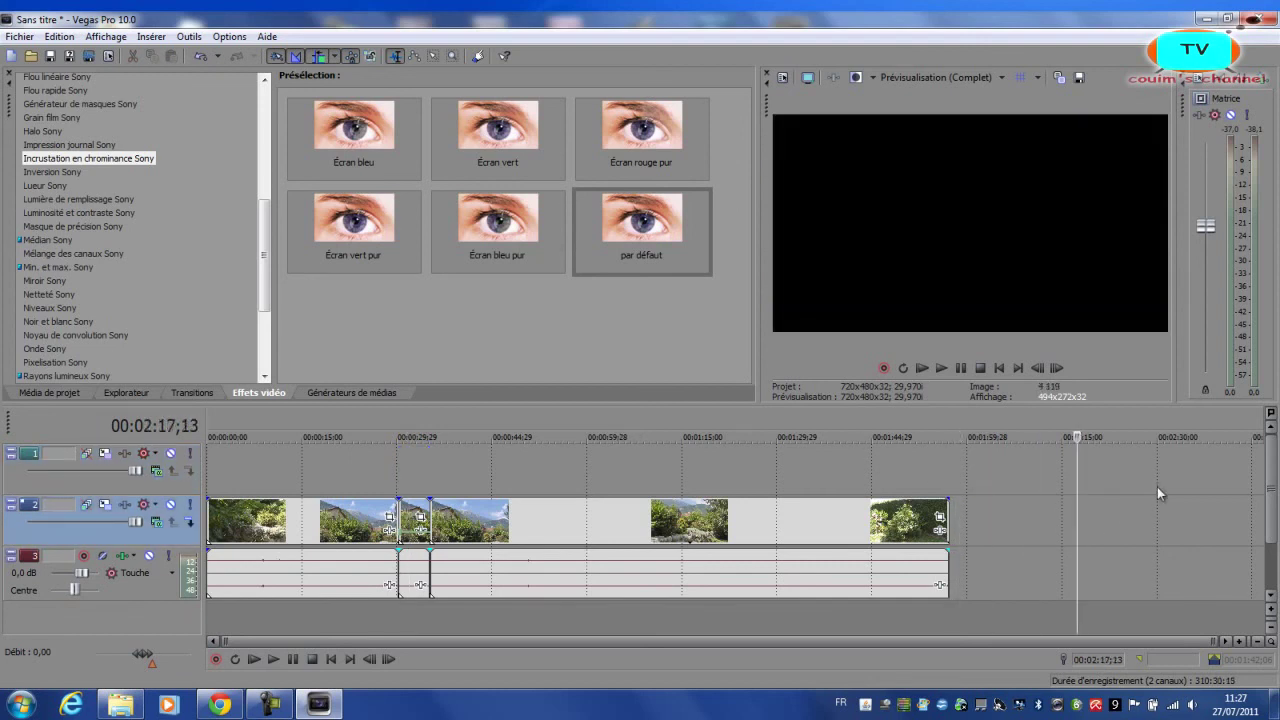
pyautogui.click(1157, 487)
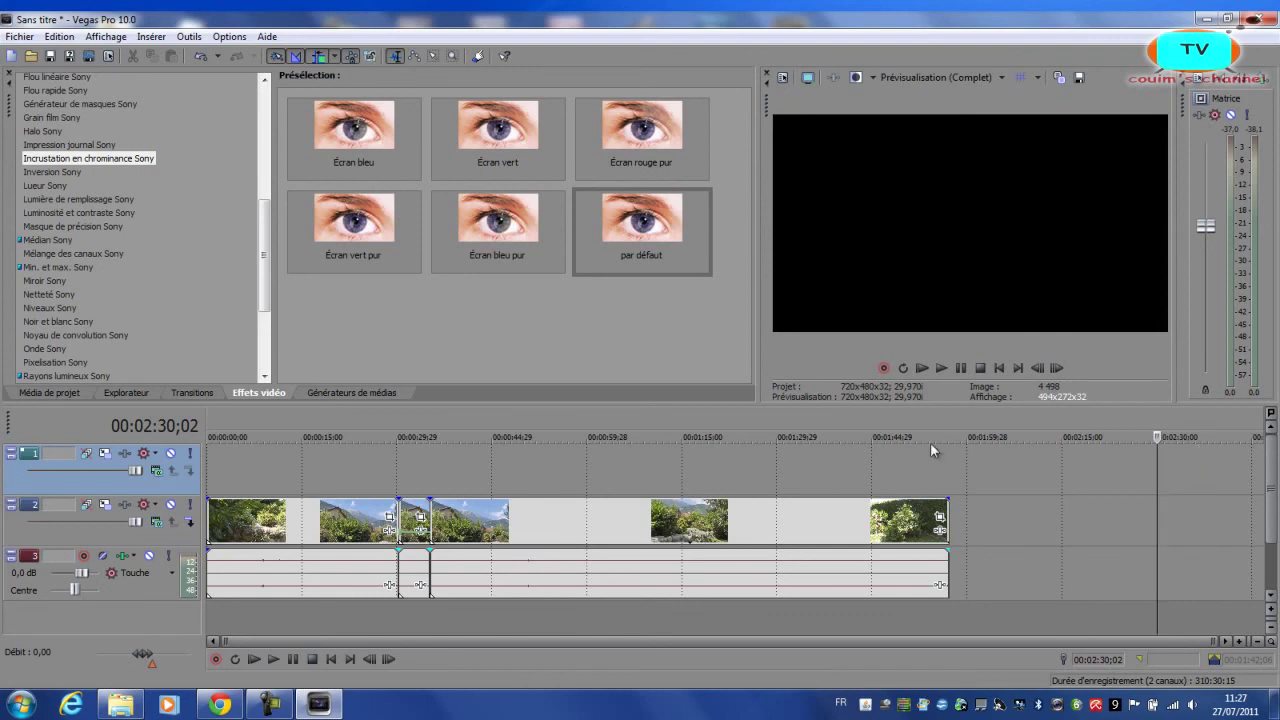
pyautogui.click(559, 465)
pyautogui.moveTo(527, 453); pyautogui.dragTo(518, 440)
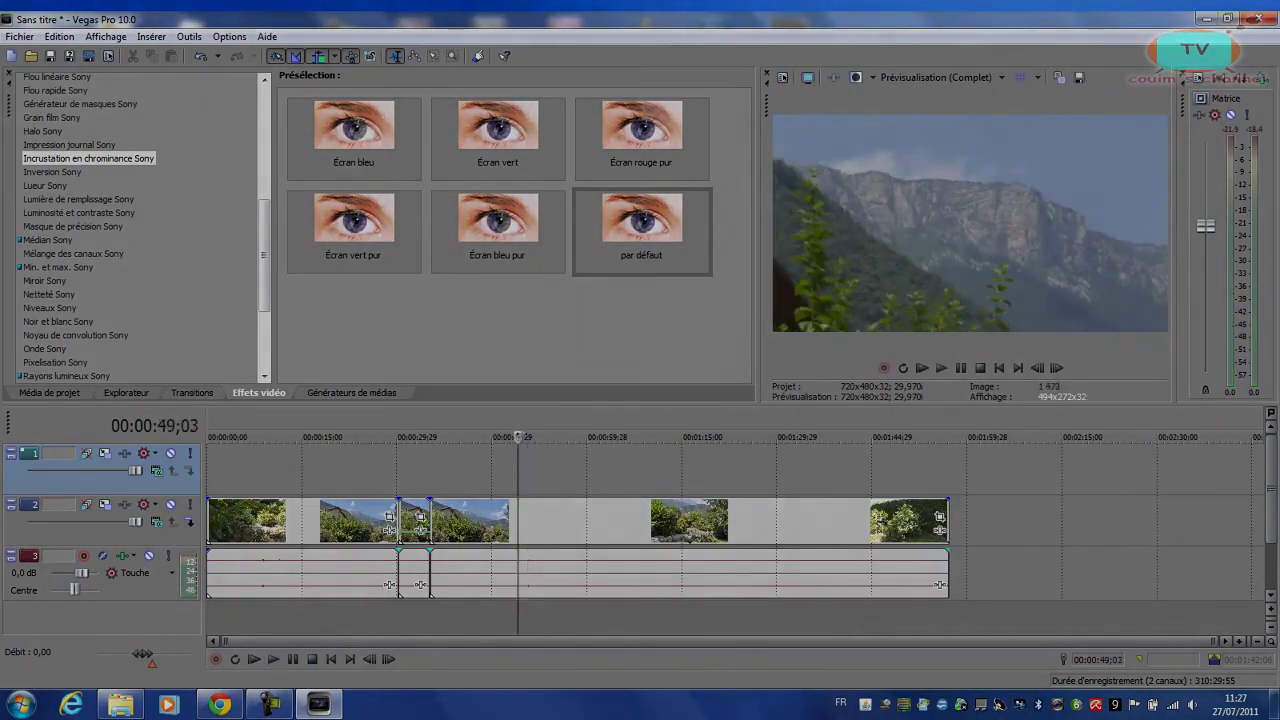
pyautogui.click(385, 480)
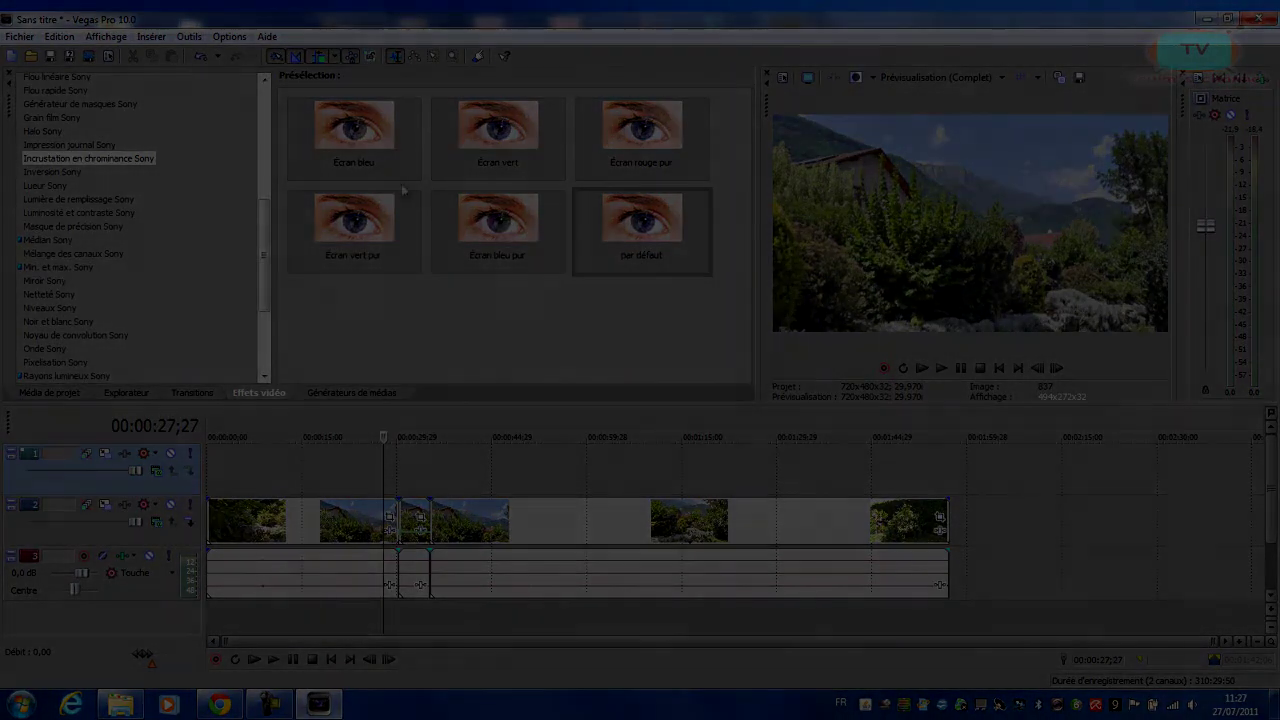
pyautogui.scroll(5, 140, 225)
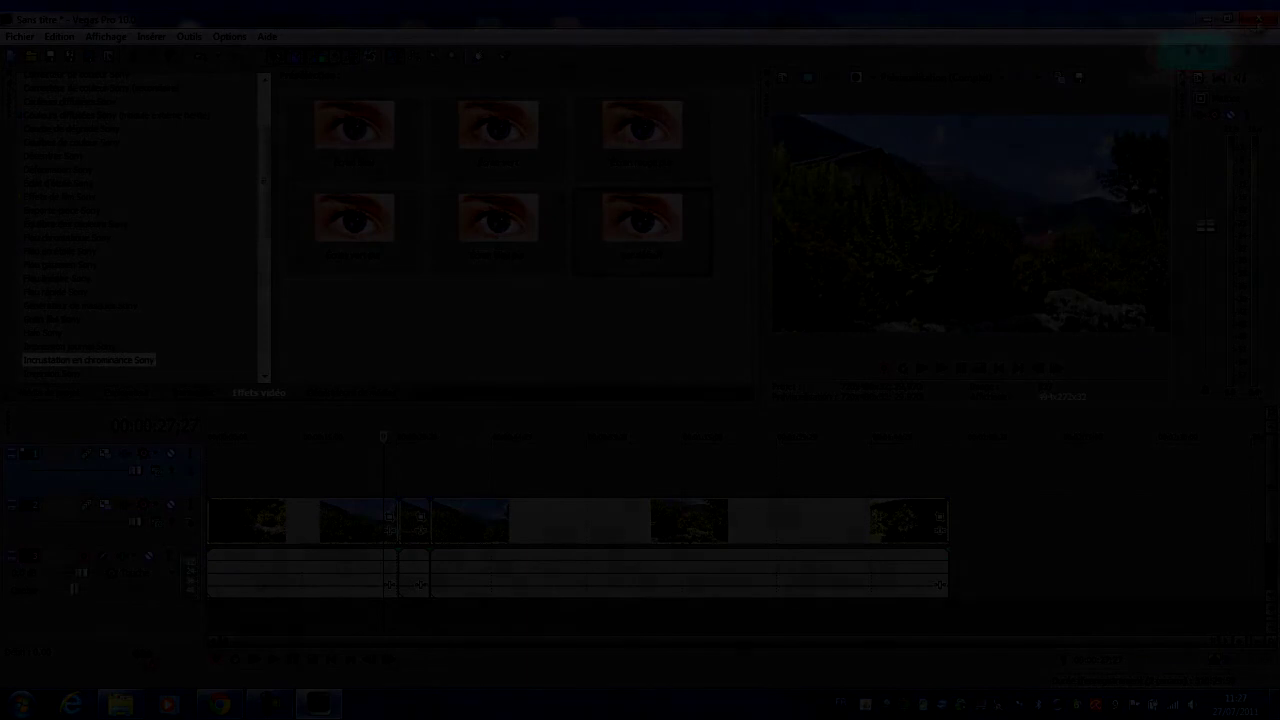